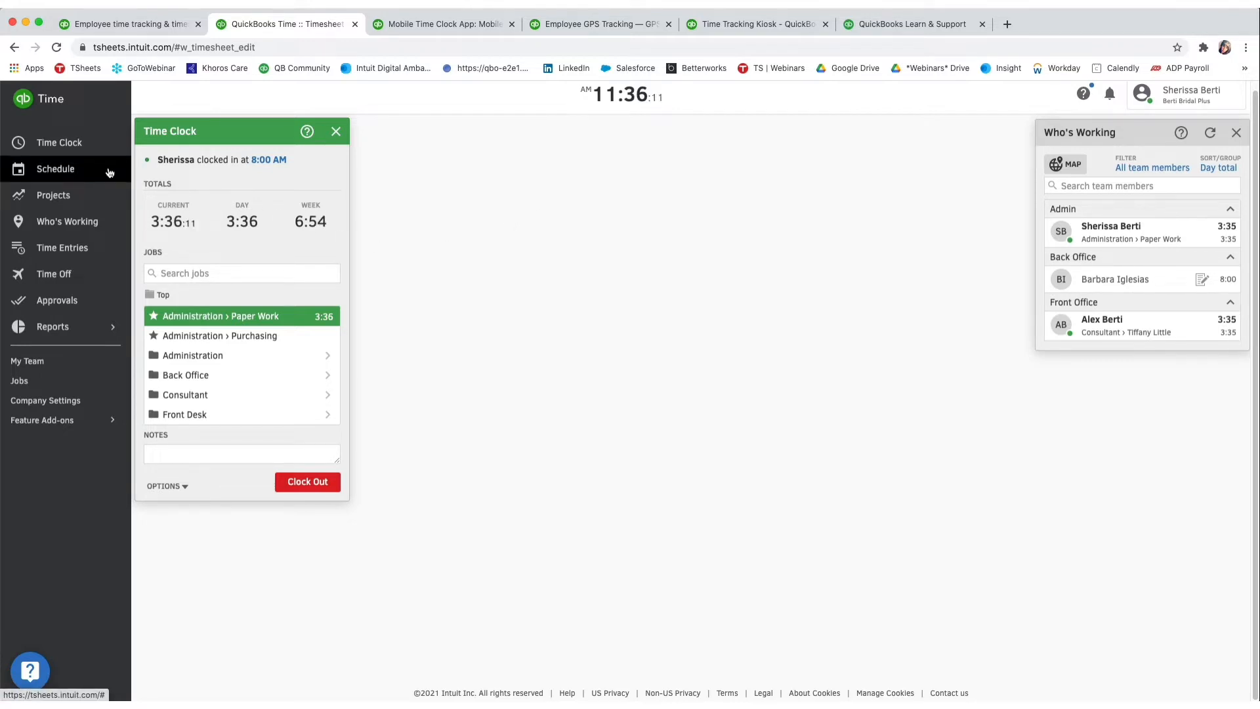
Open the team schedule and reposition its window so the whole week fits in view.
left_click(48, 173)
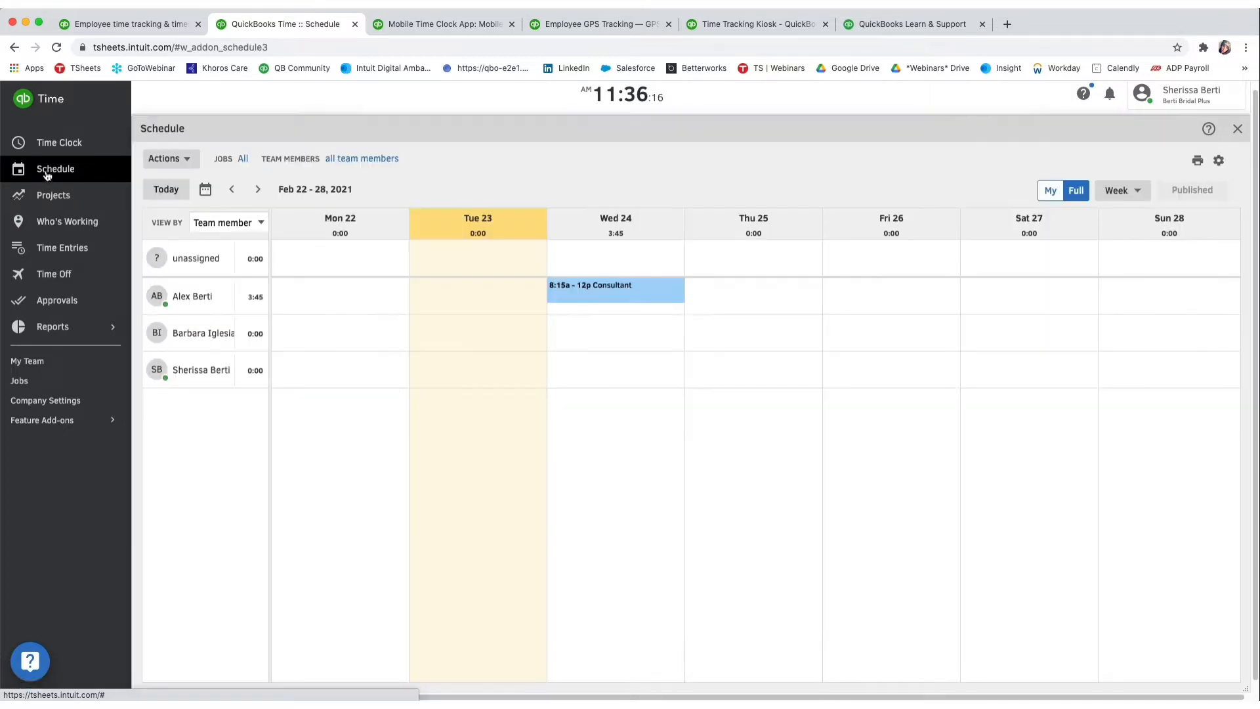
left_click_drag(224, 136, 191, 109)
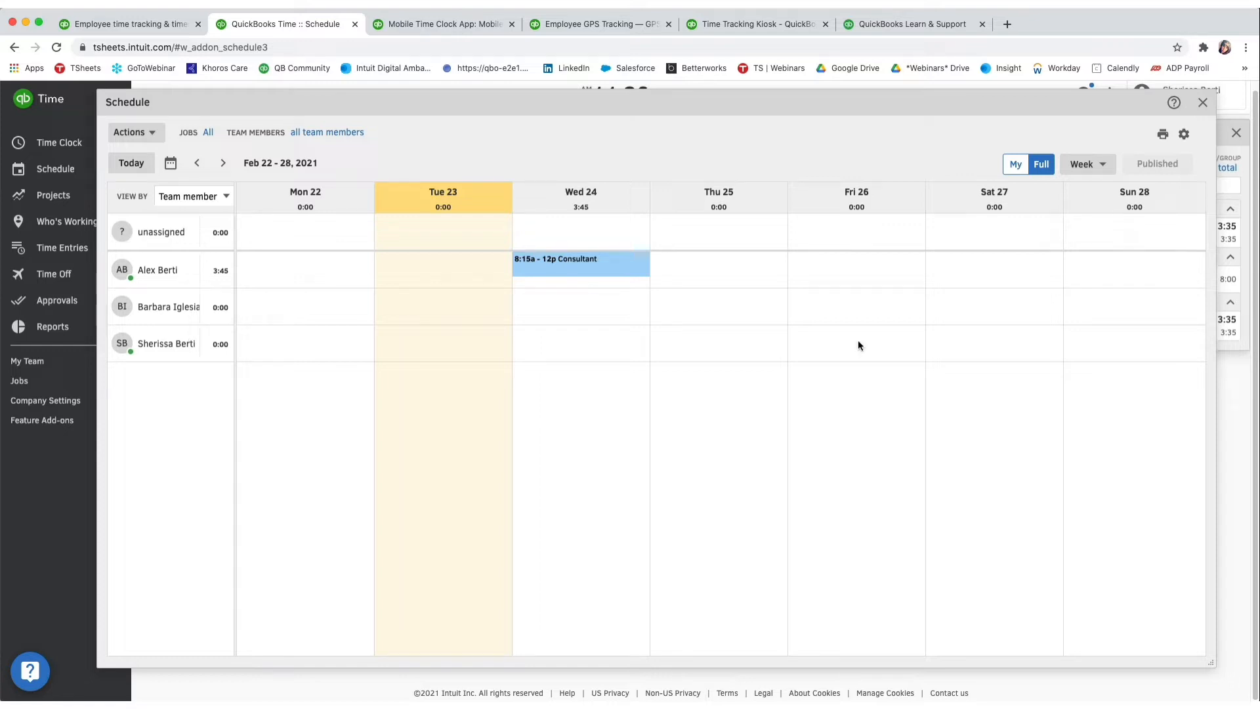
left_click(158, 136)
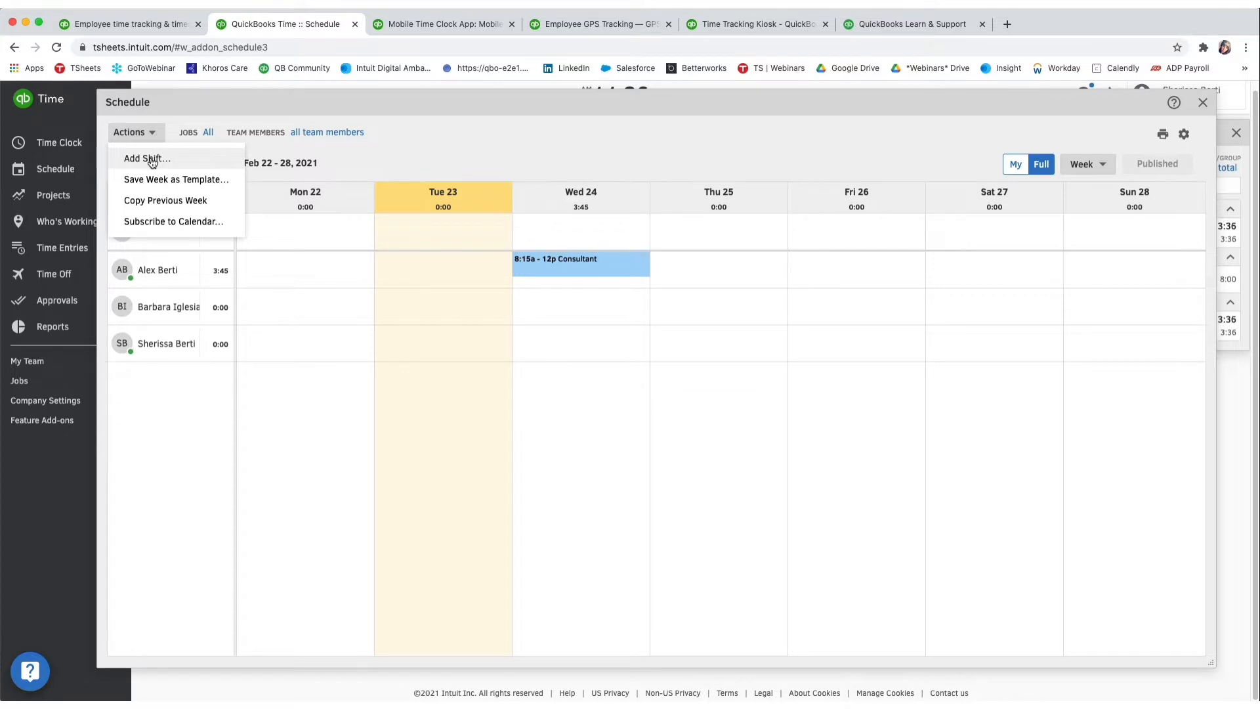
left_click(148, 159)
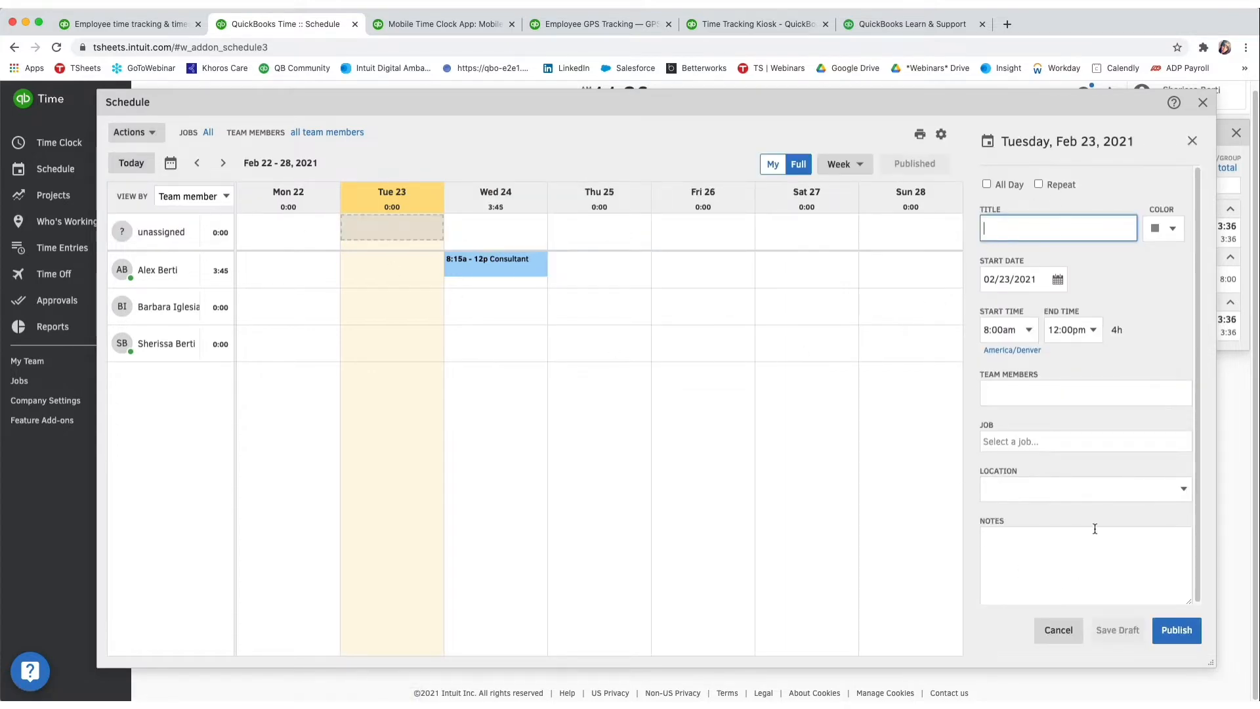
left_click(1191, 147)
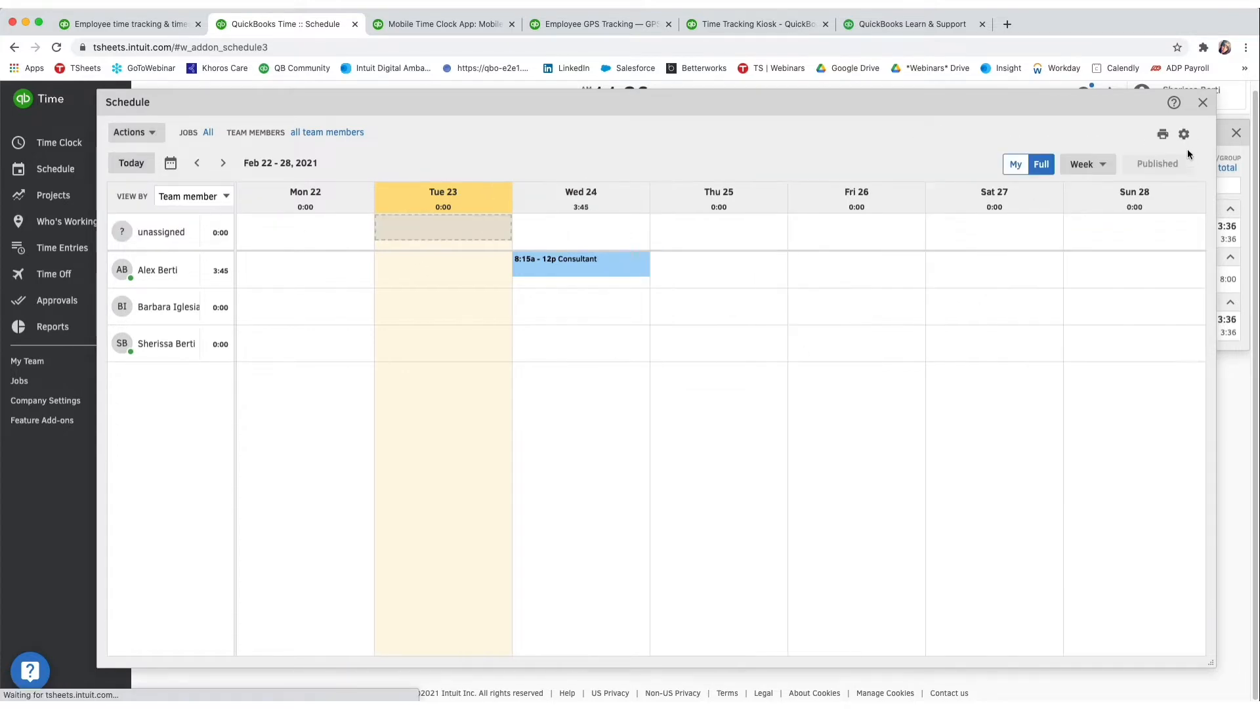
Start a new shift on Thursday, February 25, 2021 for the second listed team member and color it light purple.
left_click(731, 305)
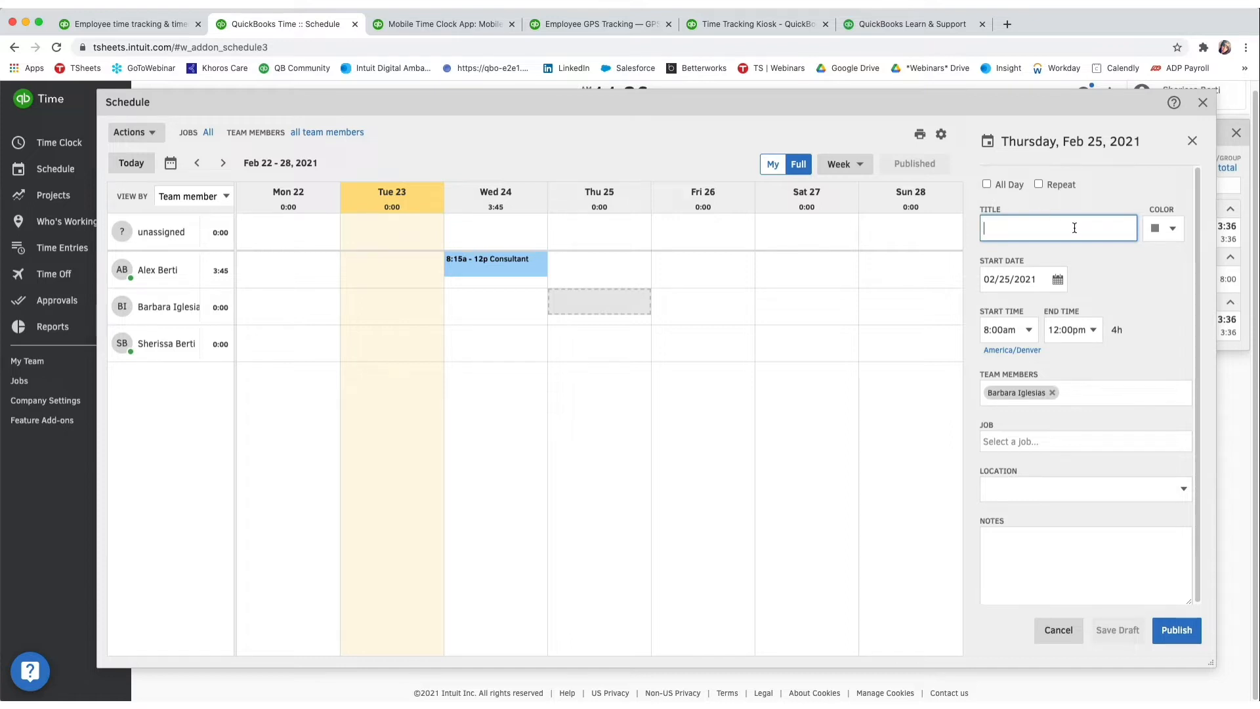
left_click(1167, 229)
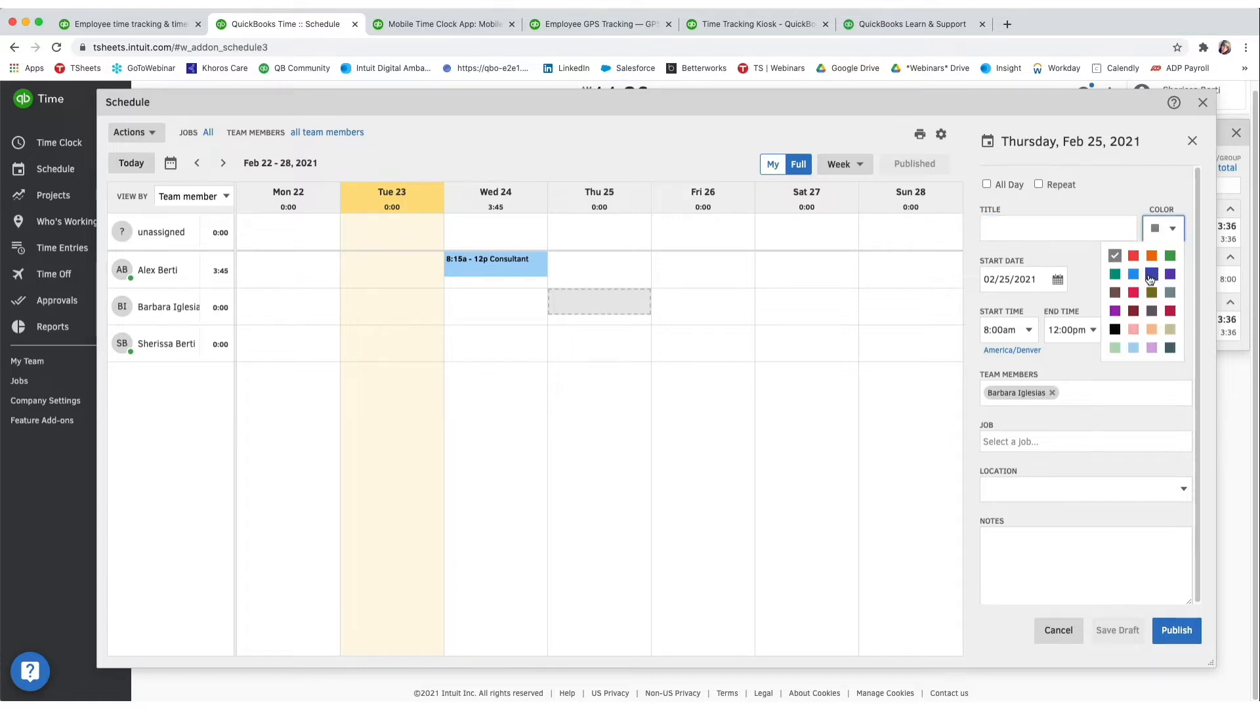
left_click(1151, 348)
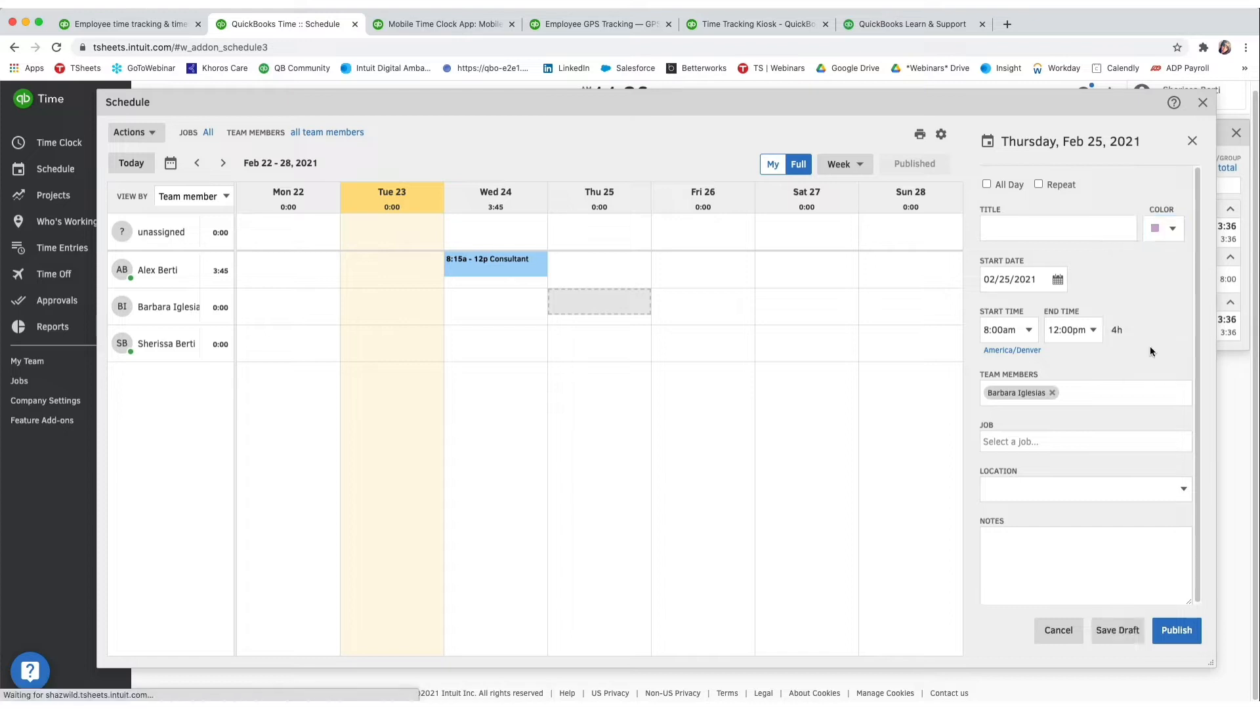
Set the new Thursday shift's start time to 8:15am.
left_click(1030, 332)
left_click(1005, 330)
left_click(999, 330)
key("BackSpace")
key("BackSpace")
type("15")
left_click(1120, 297)
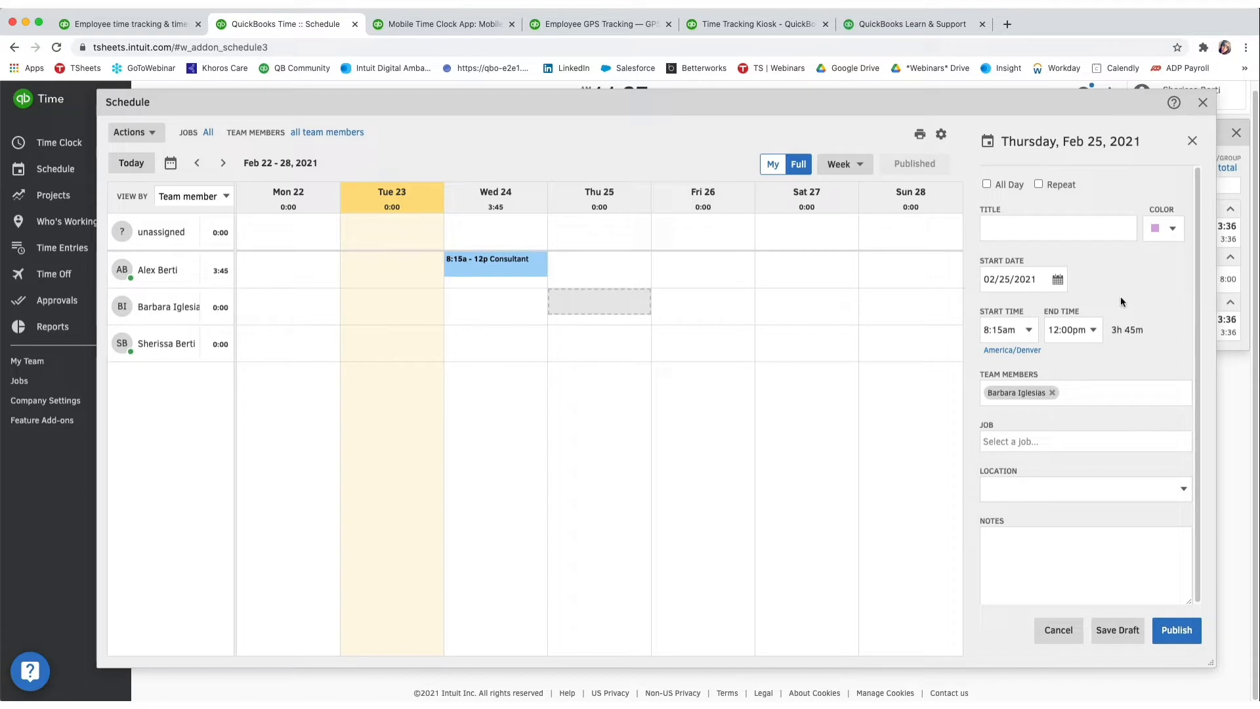
Assign the shift to the Back Office › Seamstress job, save it as a draft and close its details.
left_click(1064, 449)
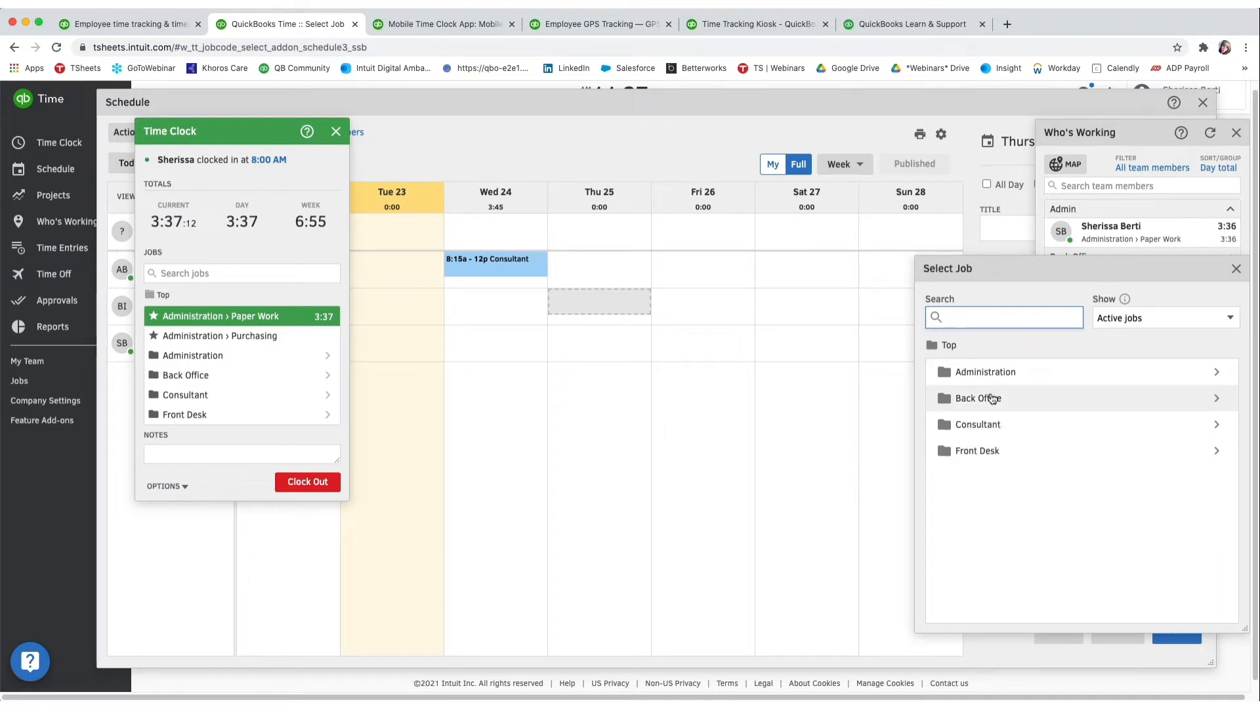
left_click(993, 397)
left_click(992, 373)
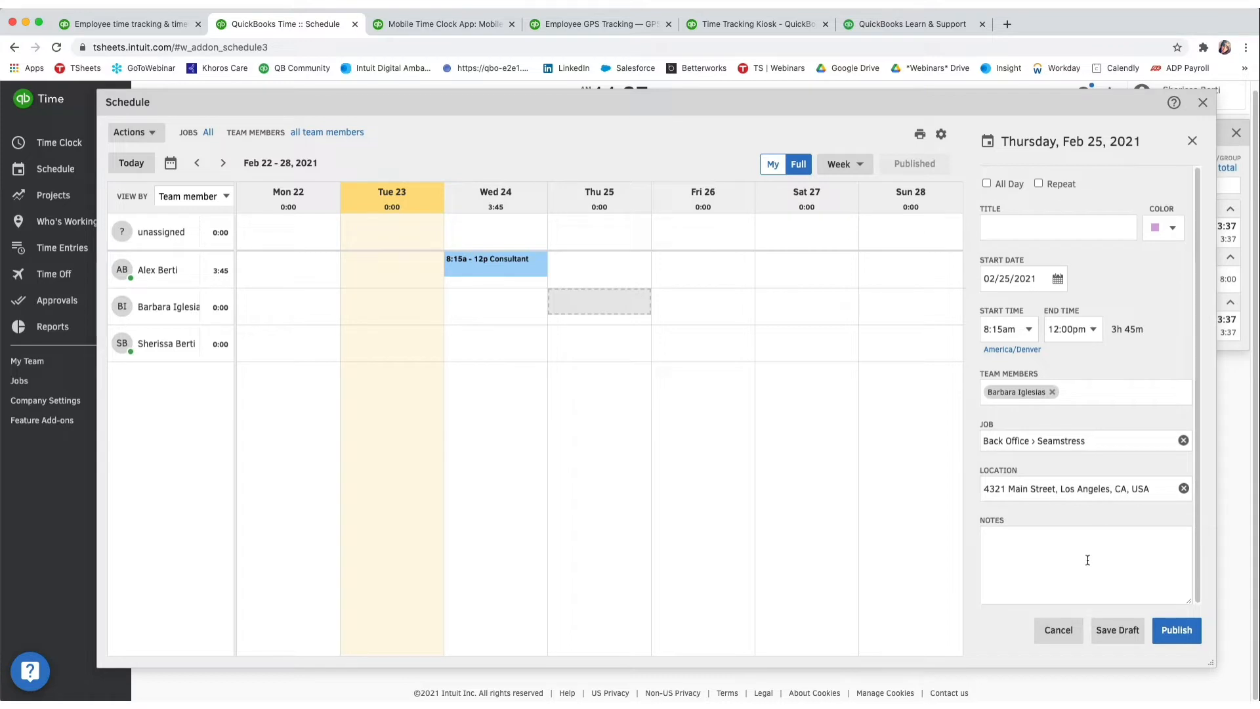
left_click(1131, 626)
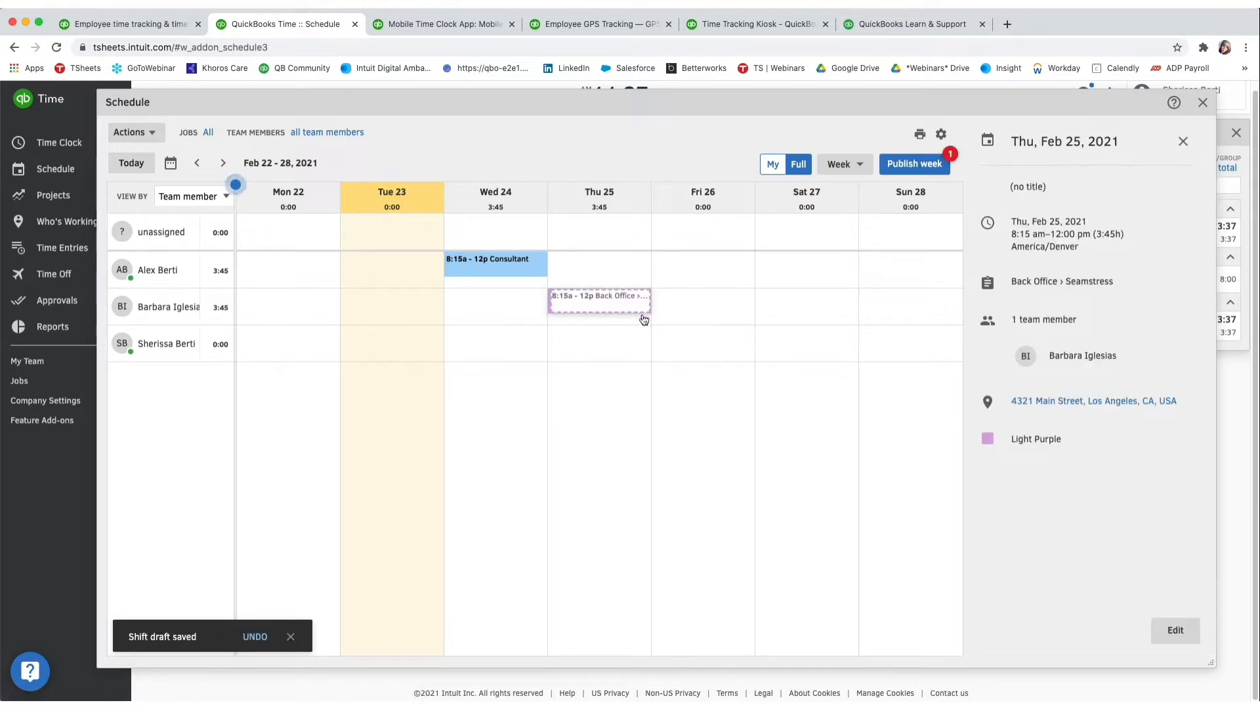
left_click(1184, 143)
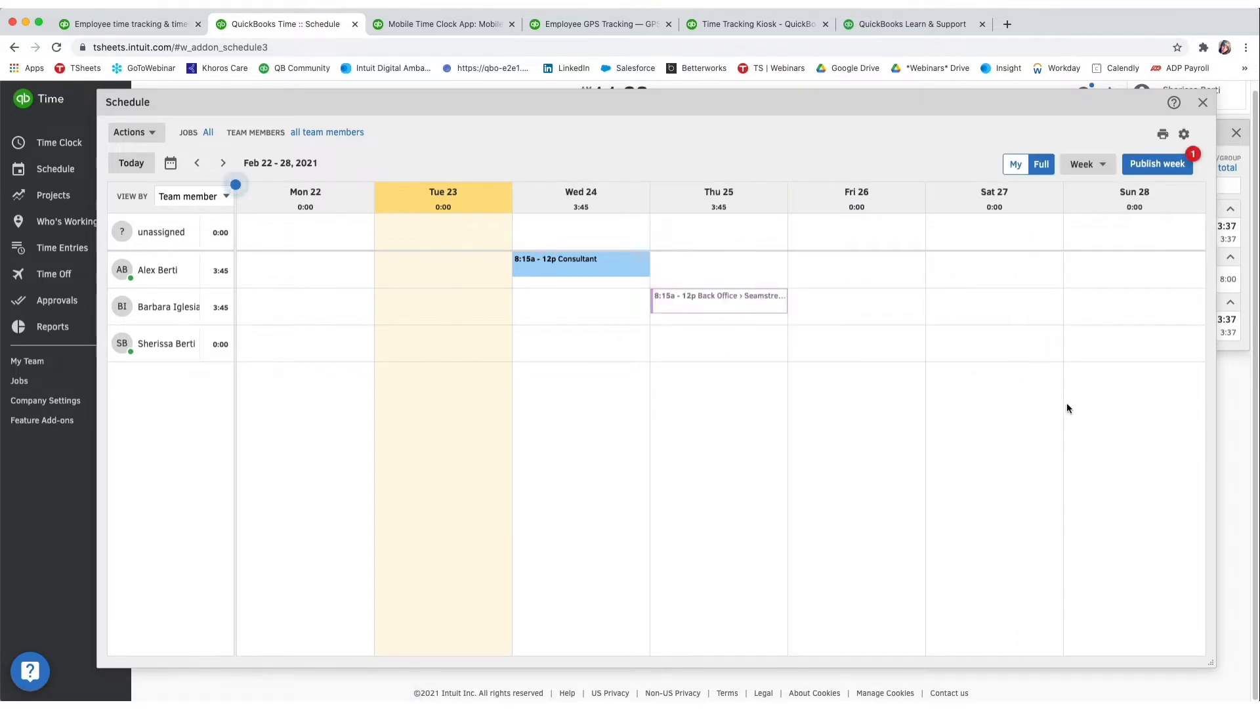
Publish the week's draft shift and dismiss the prompt about notifying the assigned employee.
left_click(1175, 173)
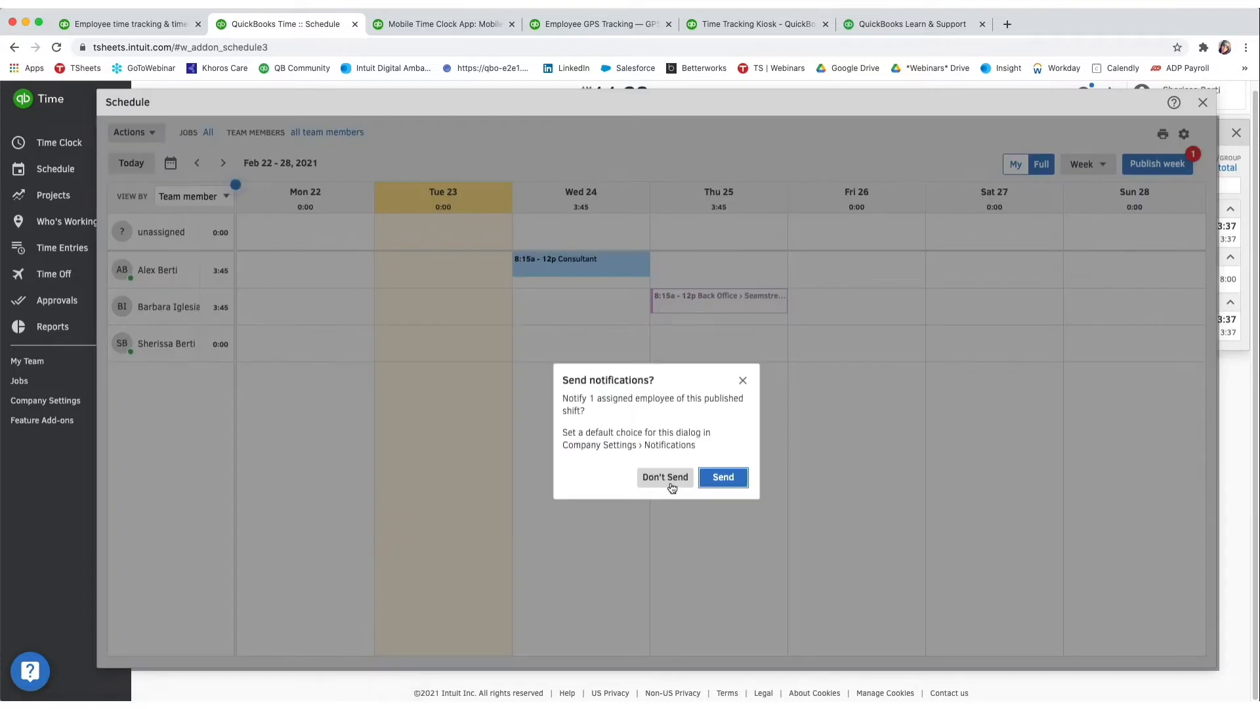
left_click(743, 375)
left_click(743, 377)
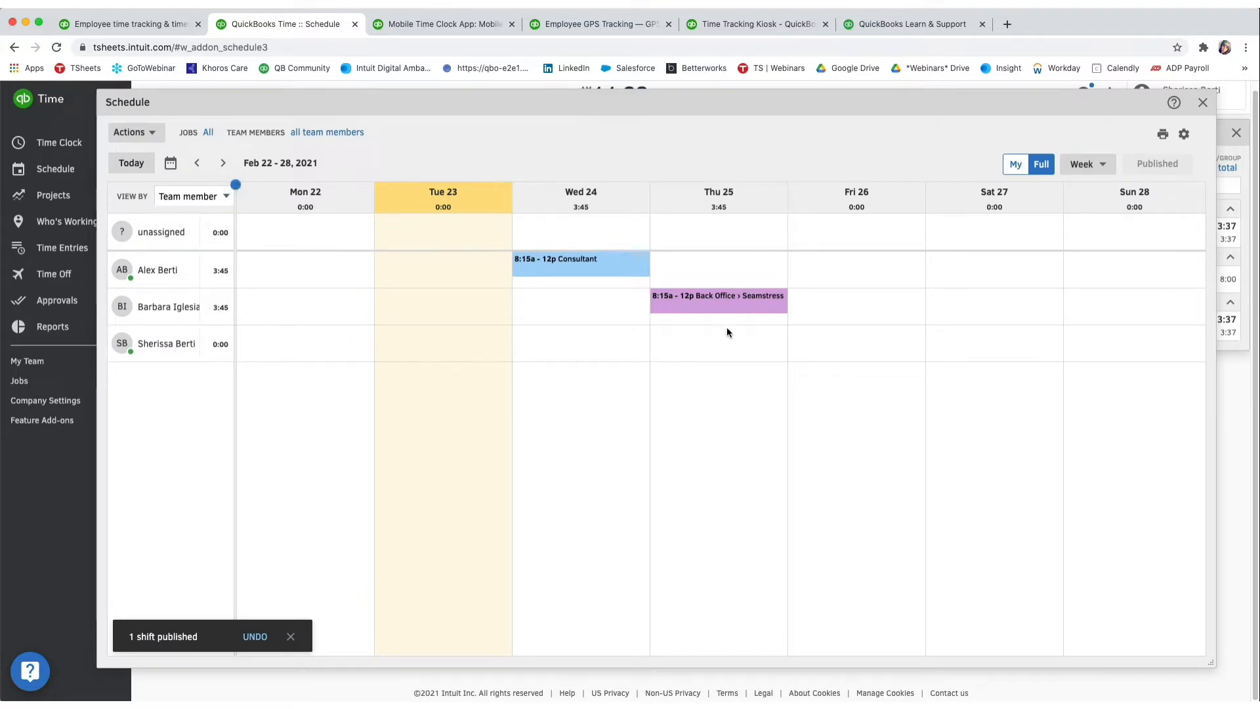
Review the published Thursday Seamstress shift's details and editable fields, and close it without changes.
left_click(700, 307)
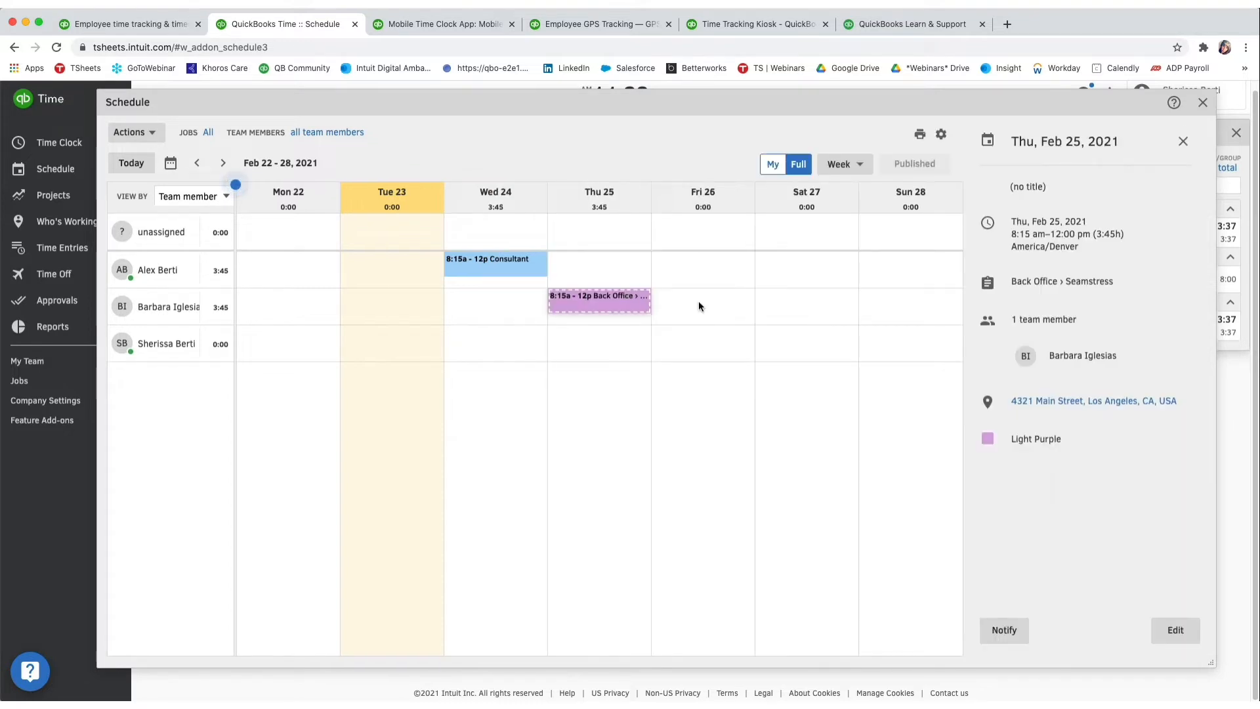
left_click(1164, 634)
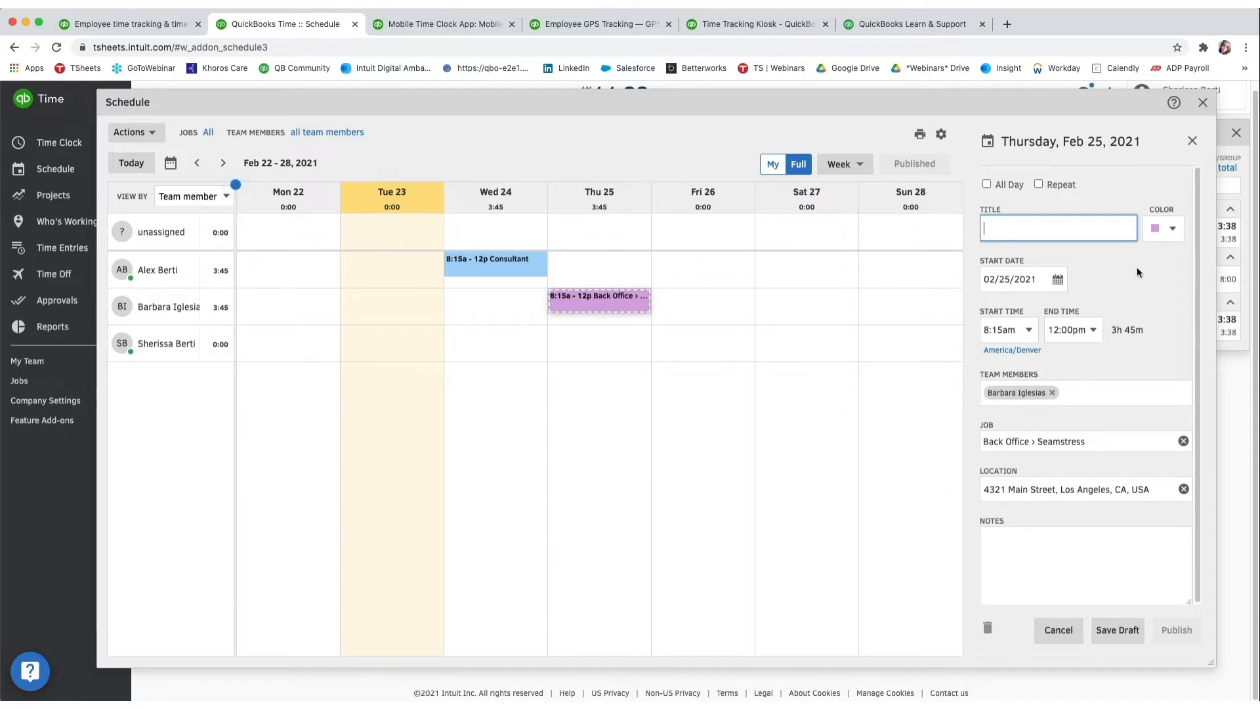
left_click(1192, 144)
left_click(1186, 145)
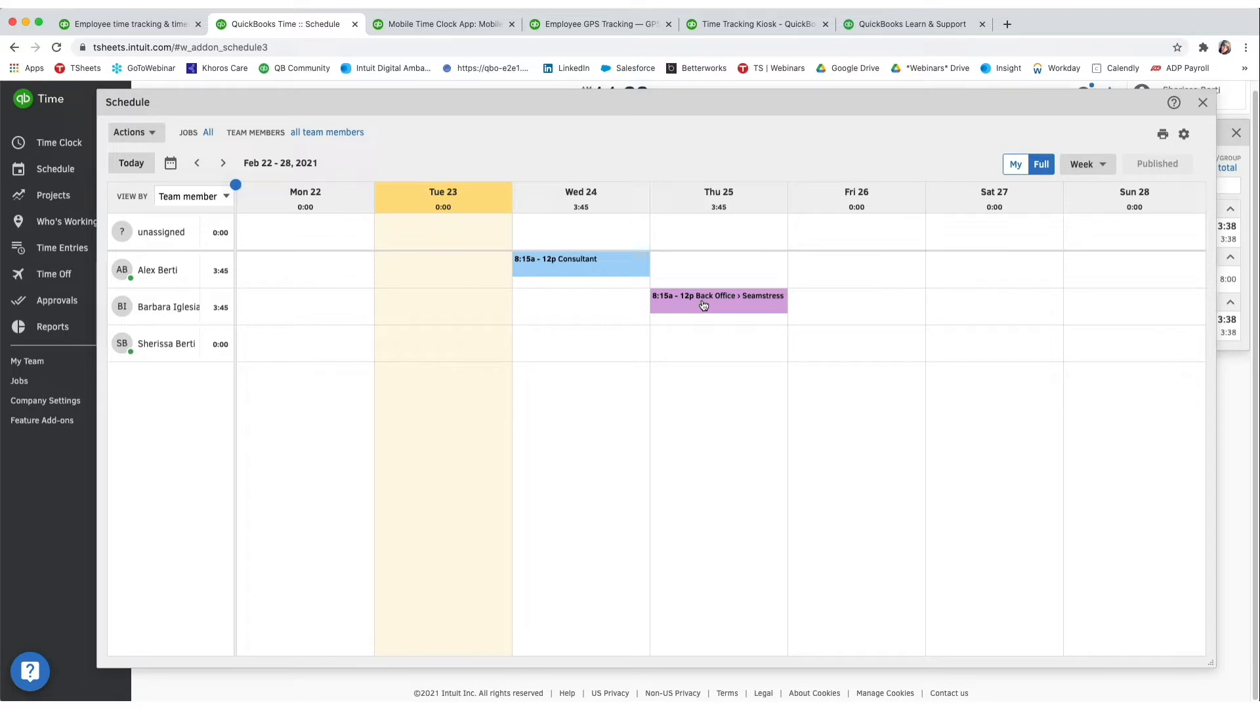
Move the Thursday Seamstress shift to the unassigned row and back to its original team member.
left_click_drag(704, 304, 727, 242)
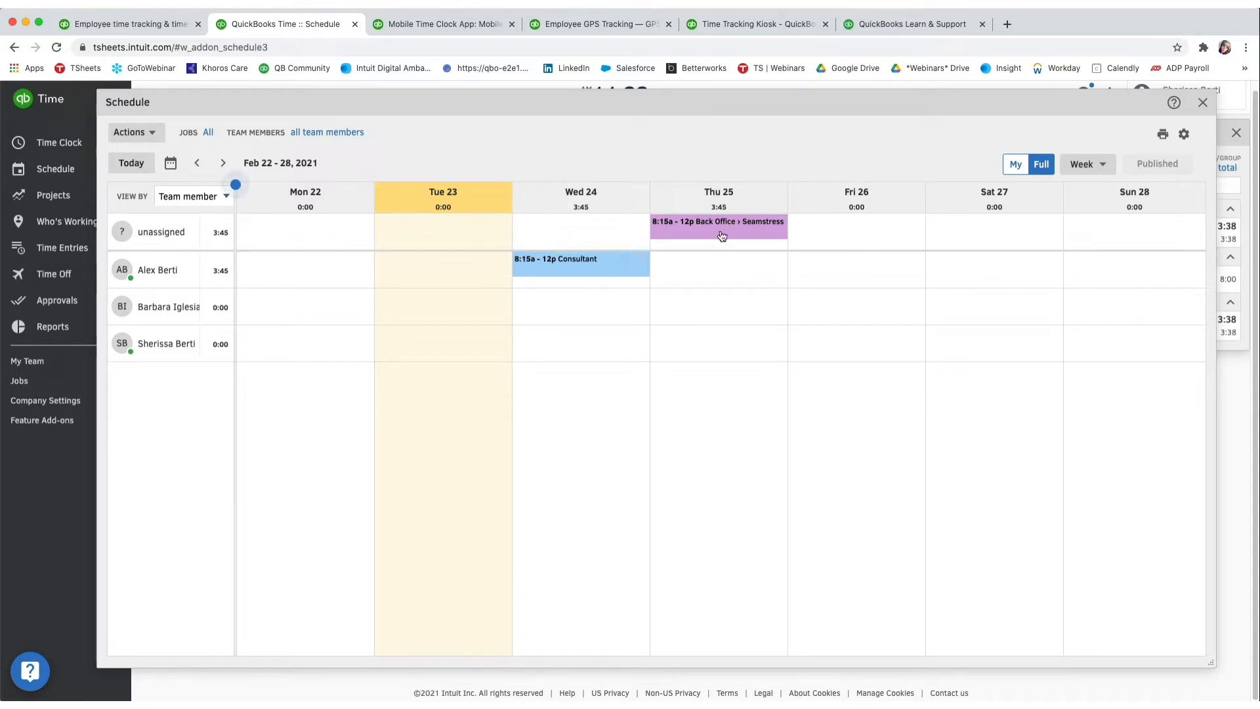
left_click_drag(722, 231, 709, 327)
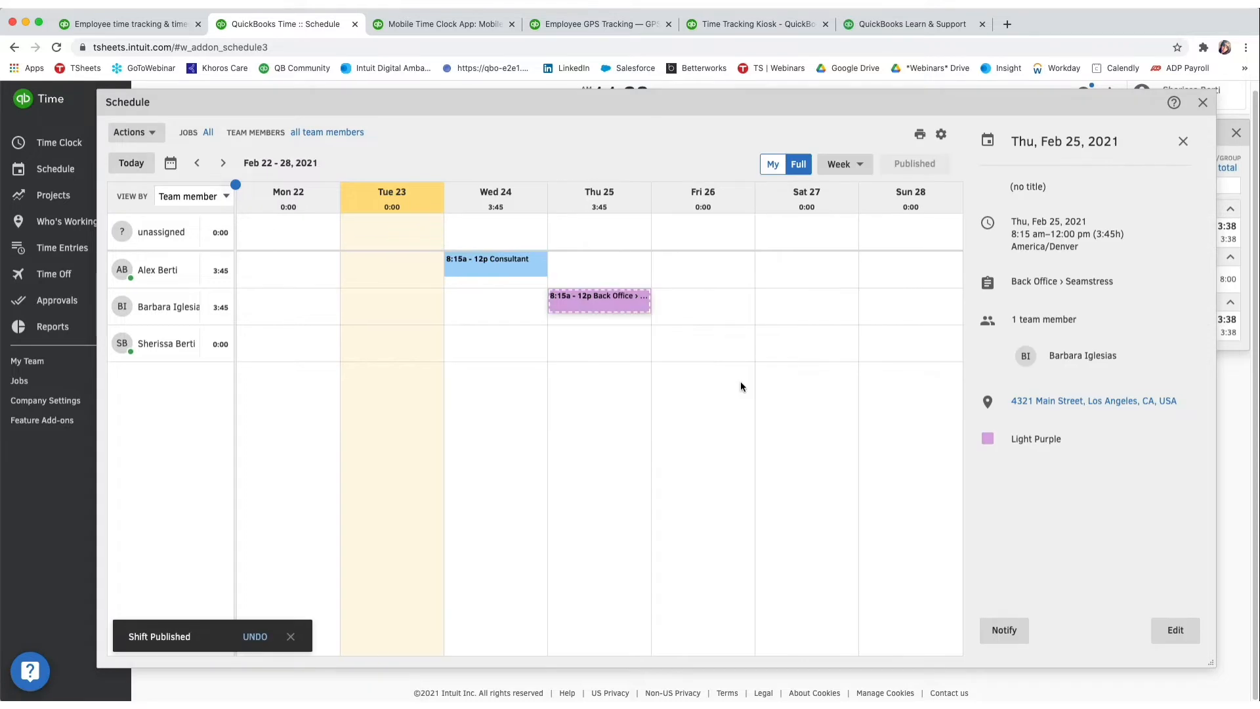
View the schedule grouped by job, restore the team member grouping and close the shift details.
left_click(226, 196)
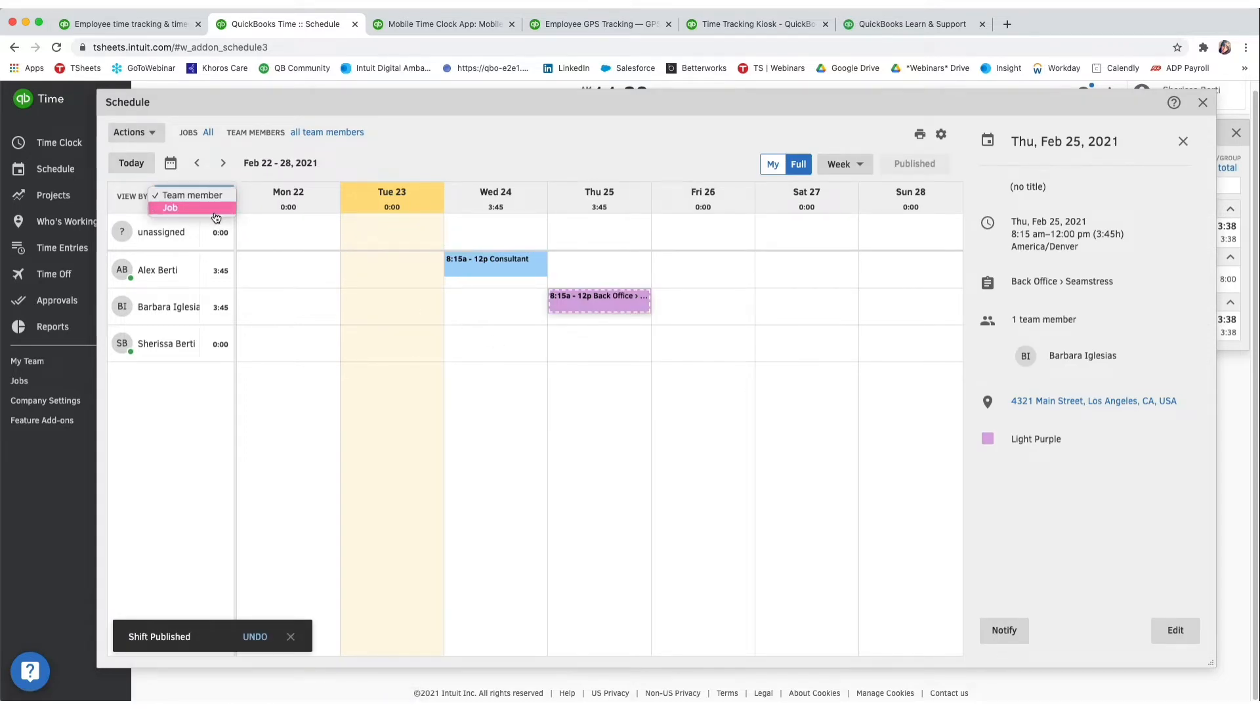
left_click(214, 211)
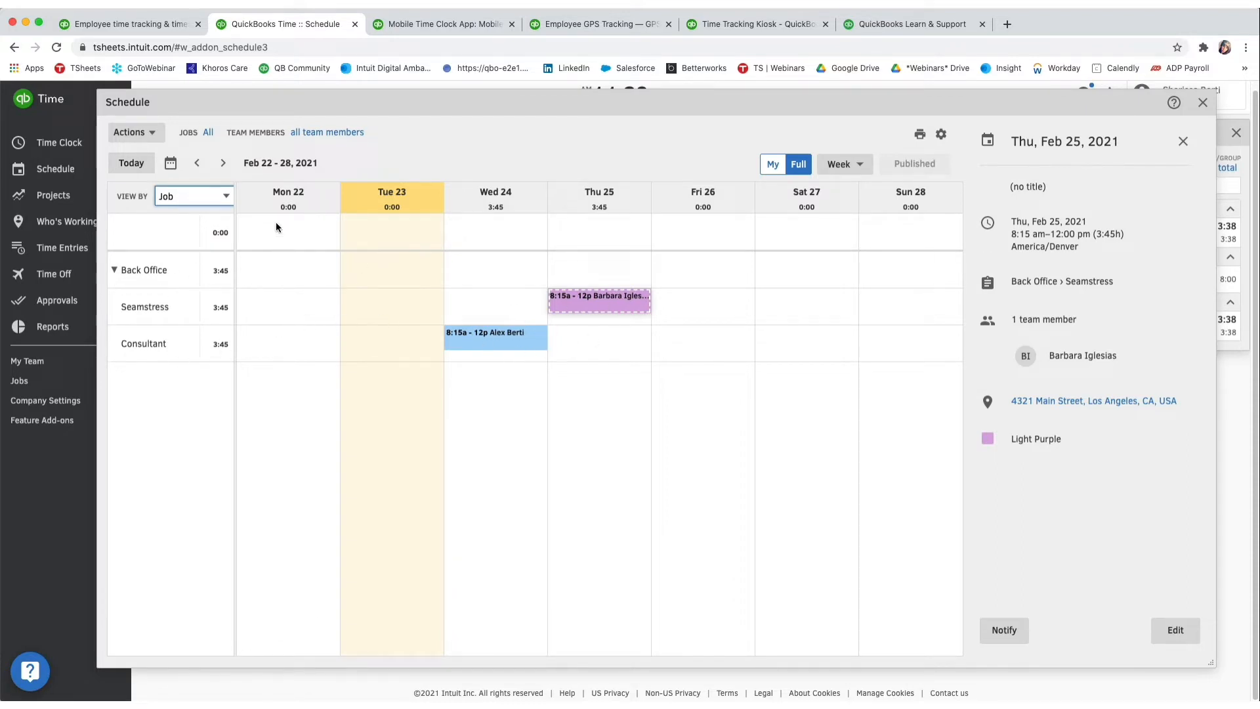
left_click(1180, 143)
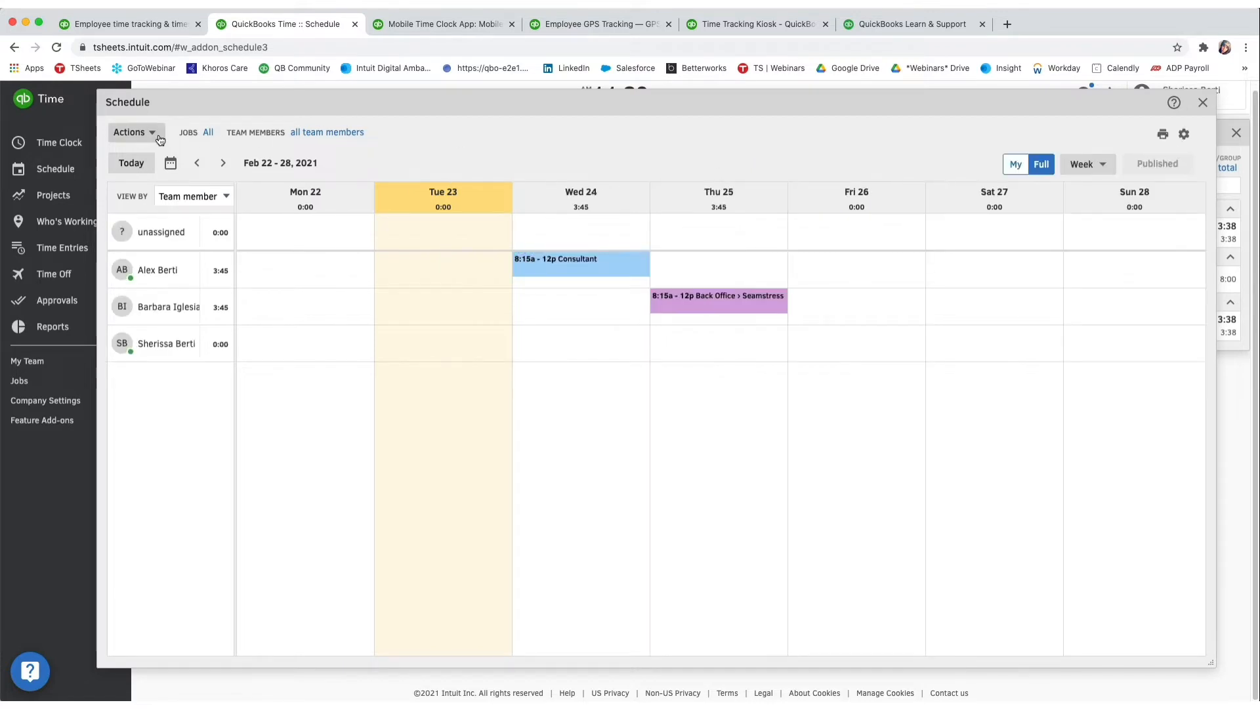
View the calendar subscription options for the schedule, and close them along with the schedule window.
left_click(135, 132)
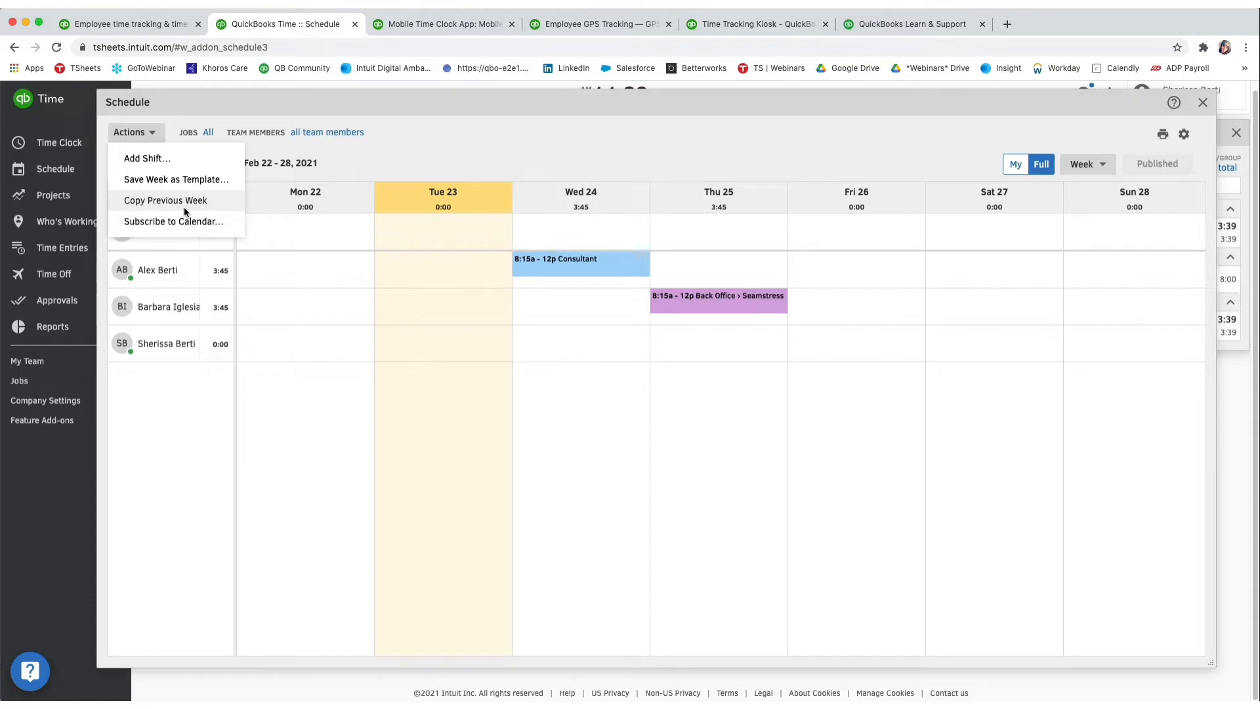
left_click(188, 224)
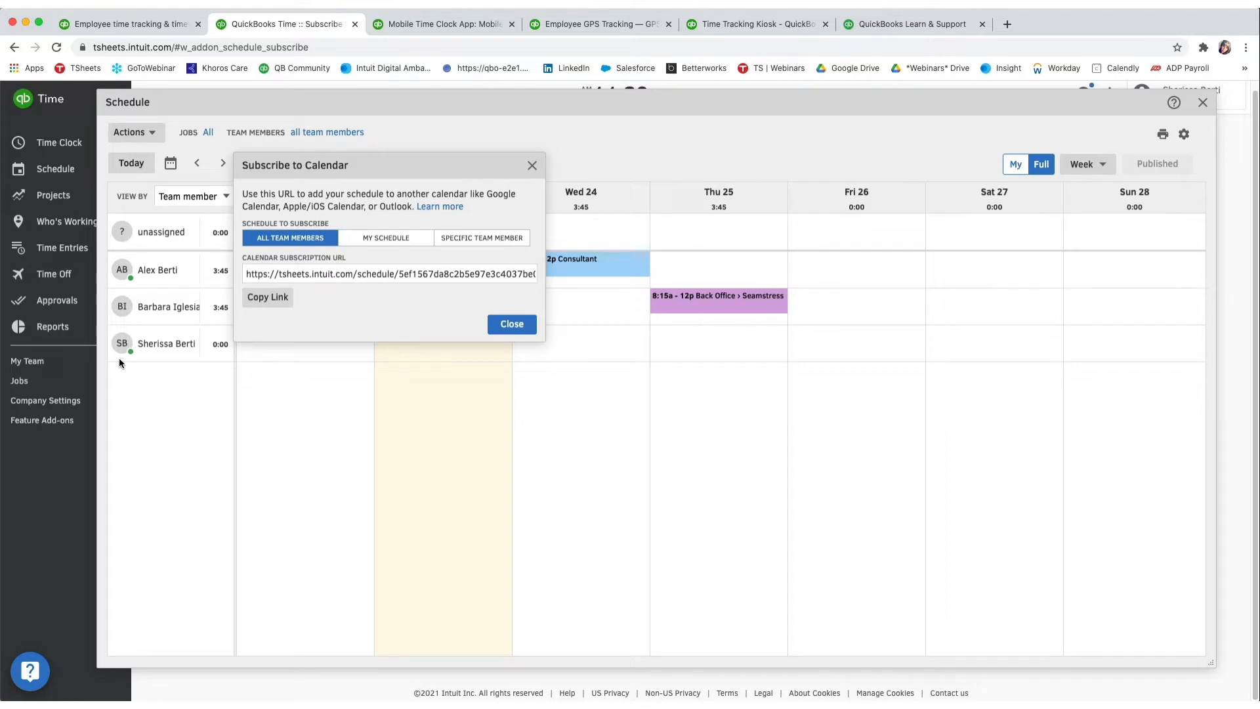
left_click(531, 165)
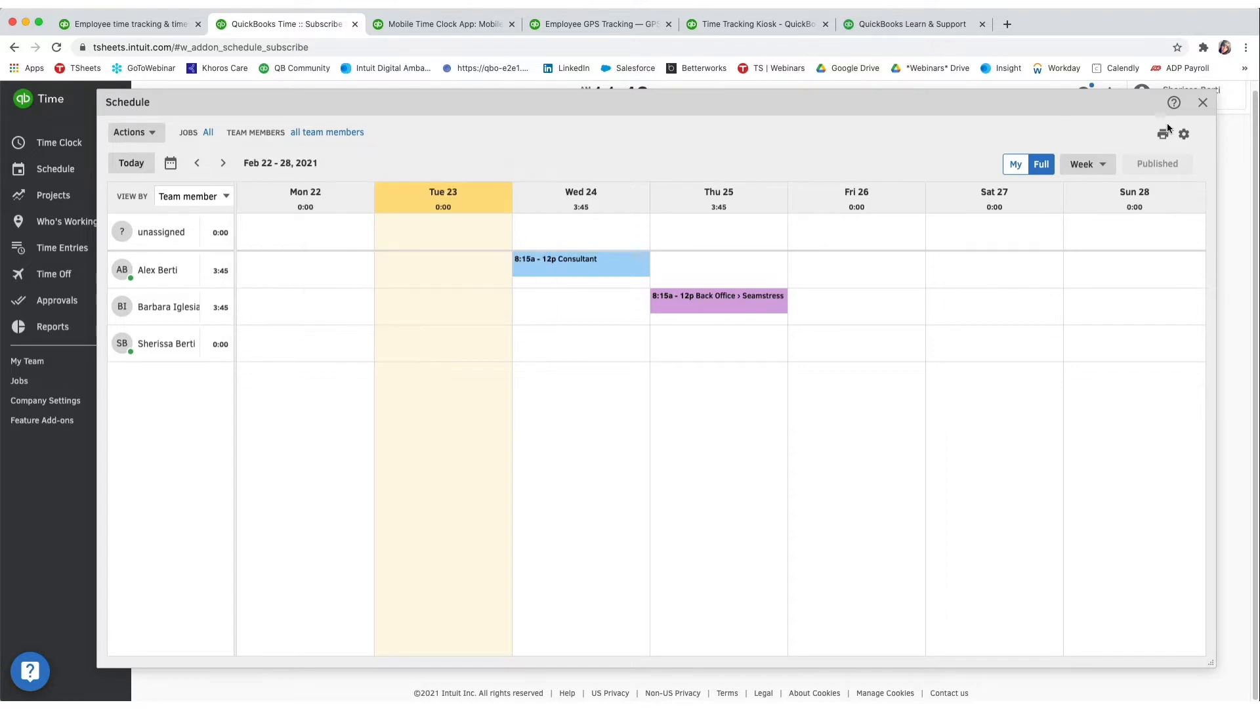
left_click(1202, 105)
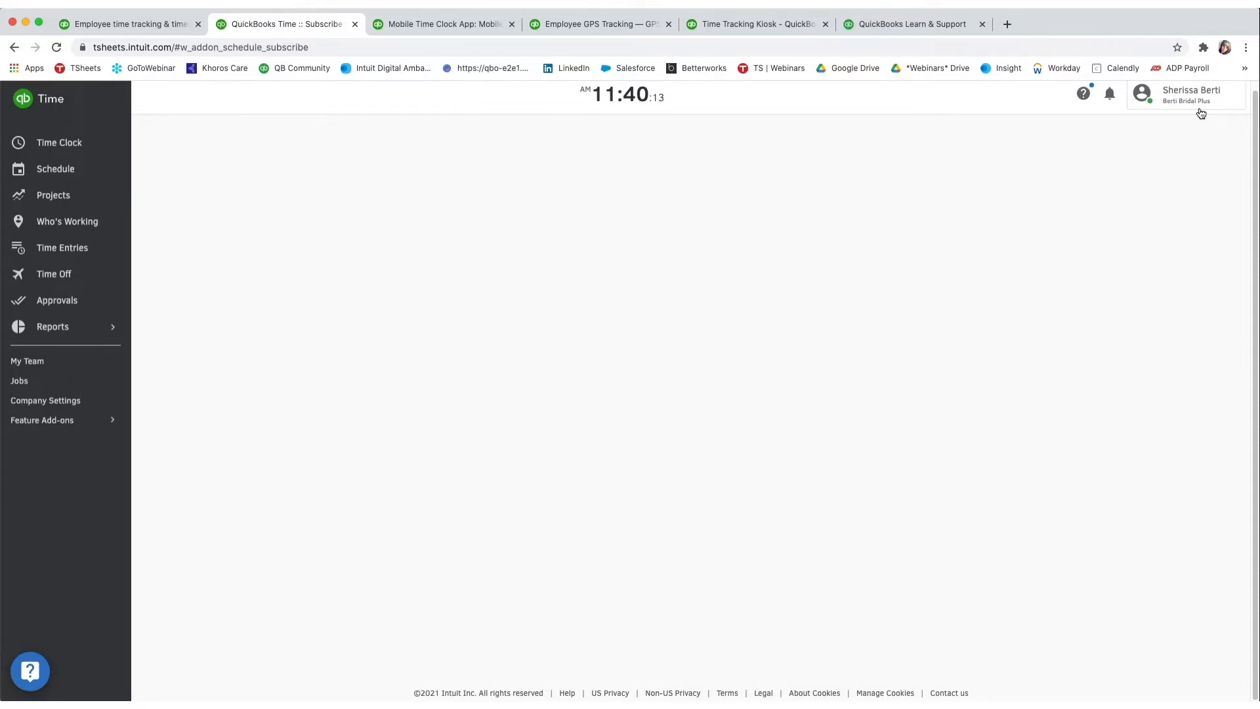
Switch the running time clock to the Administration › Purchasing job, and clock out.
left_click(76, 156)
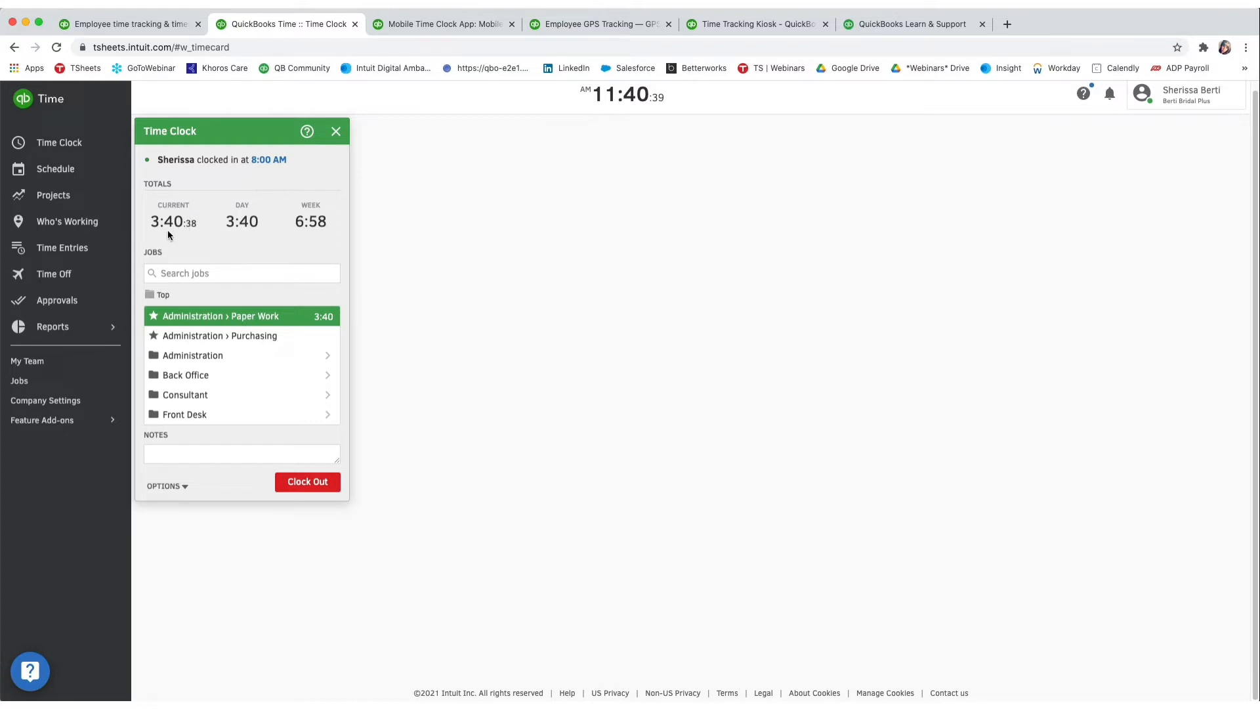
mouse_move(256, 321)
mouse_move(324, 336)
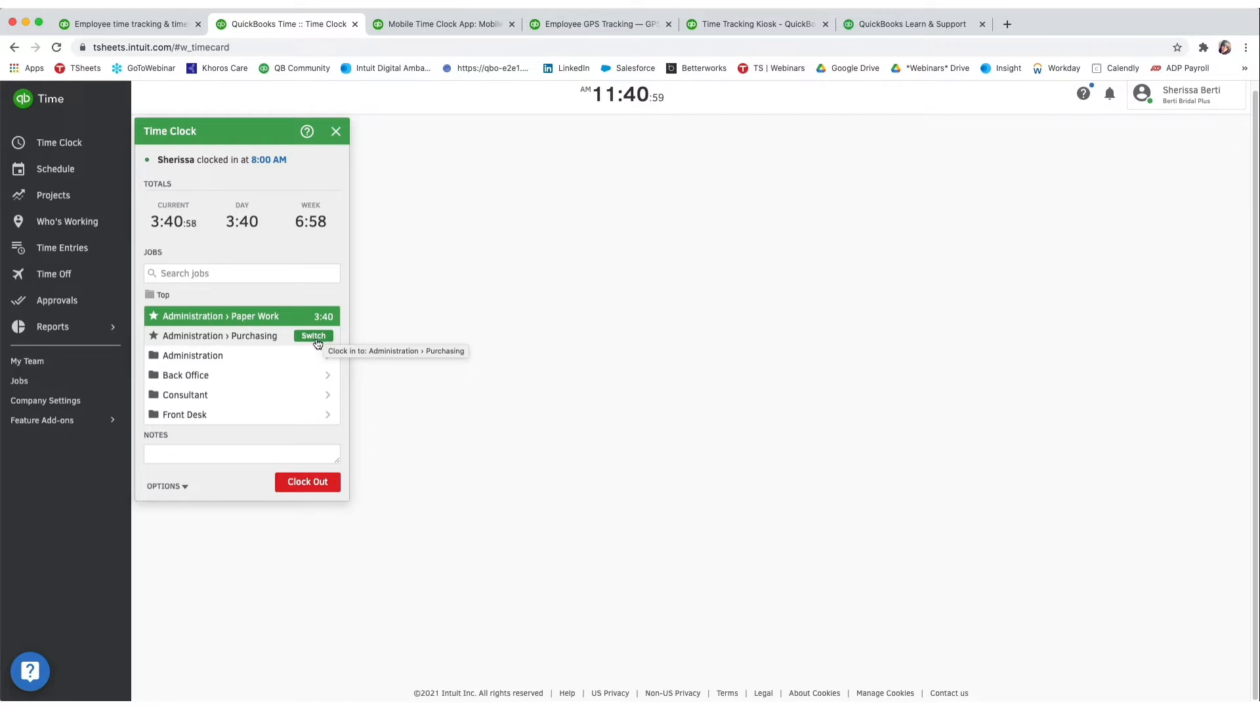
left_click(315, 337)
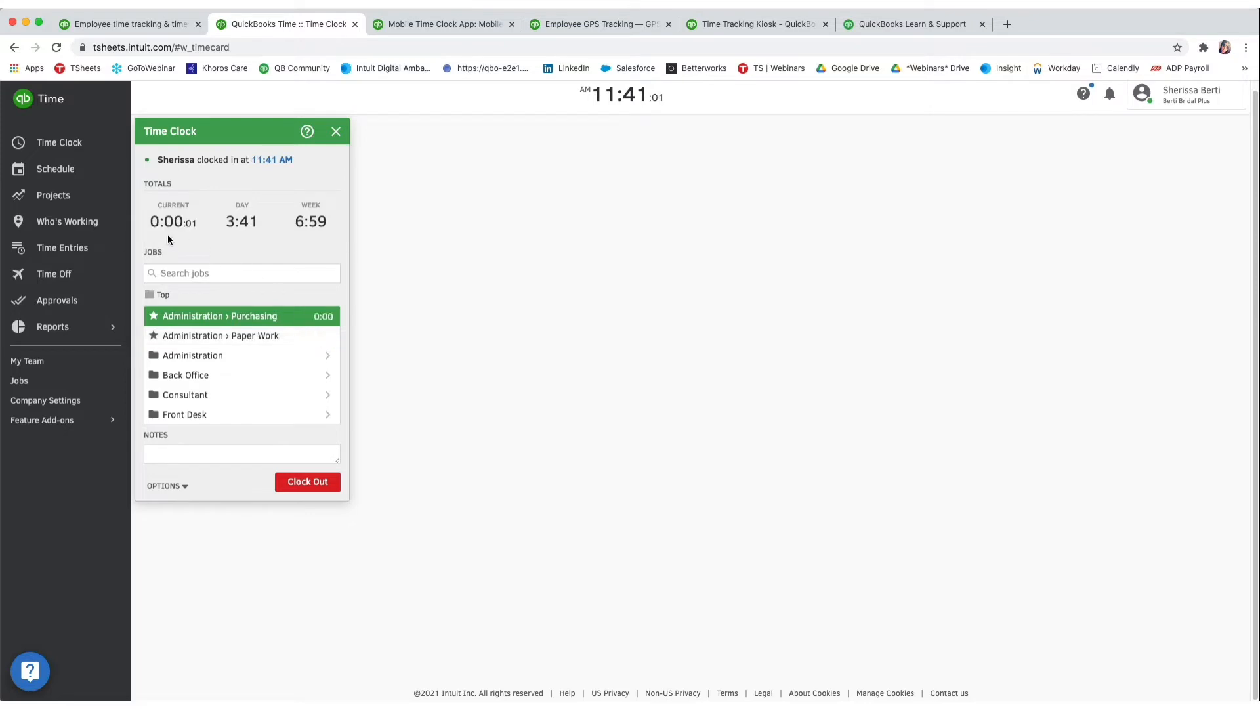
mouse_move(203, 317)
left_click(298, 483)
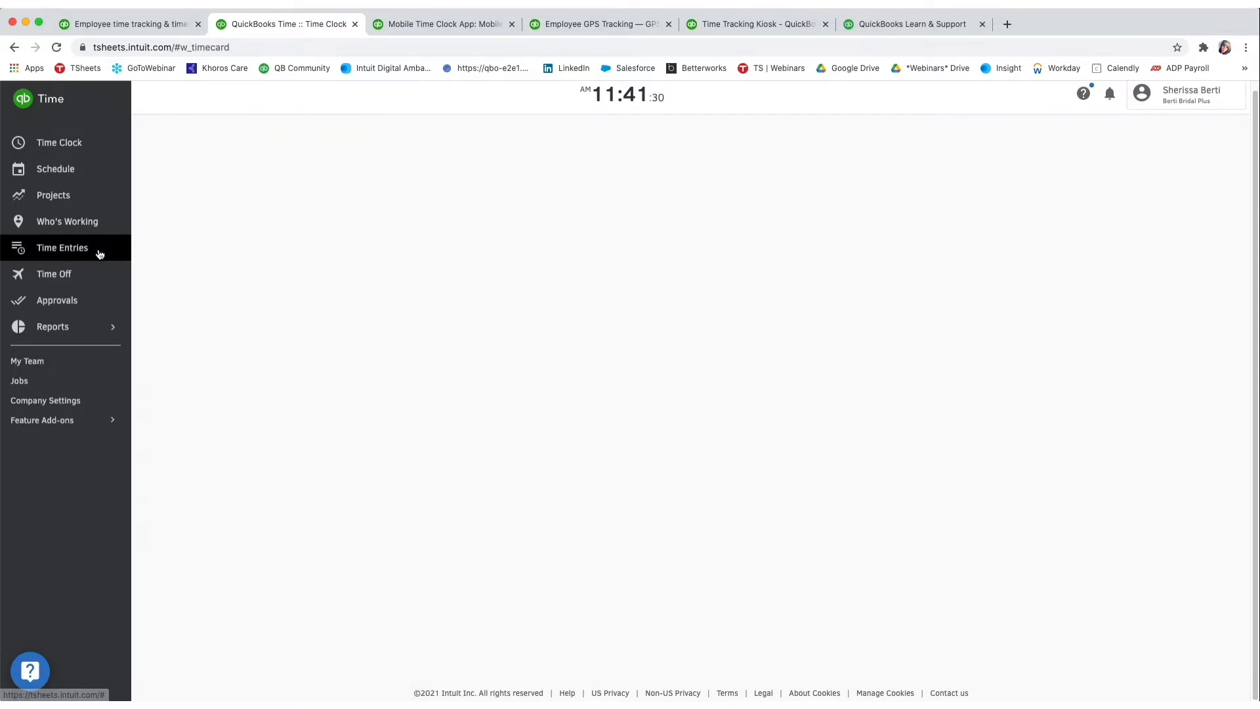
On the manual time card, assign the customer job under Consultant to the first empty row and enter 2 hours for Tuesday 2/23.
left_click(100, 254)
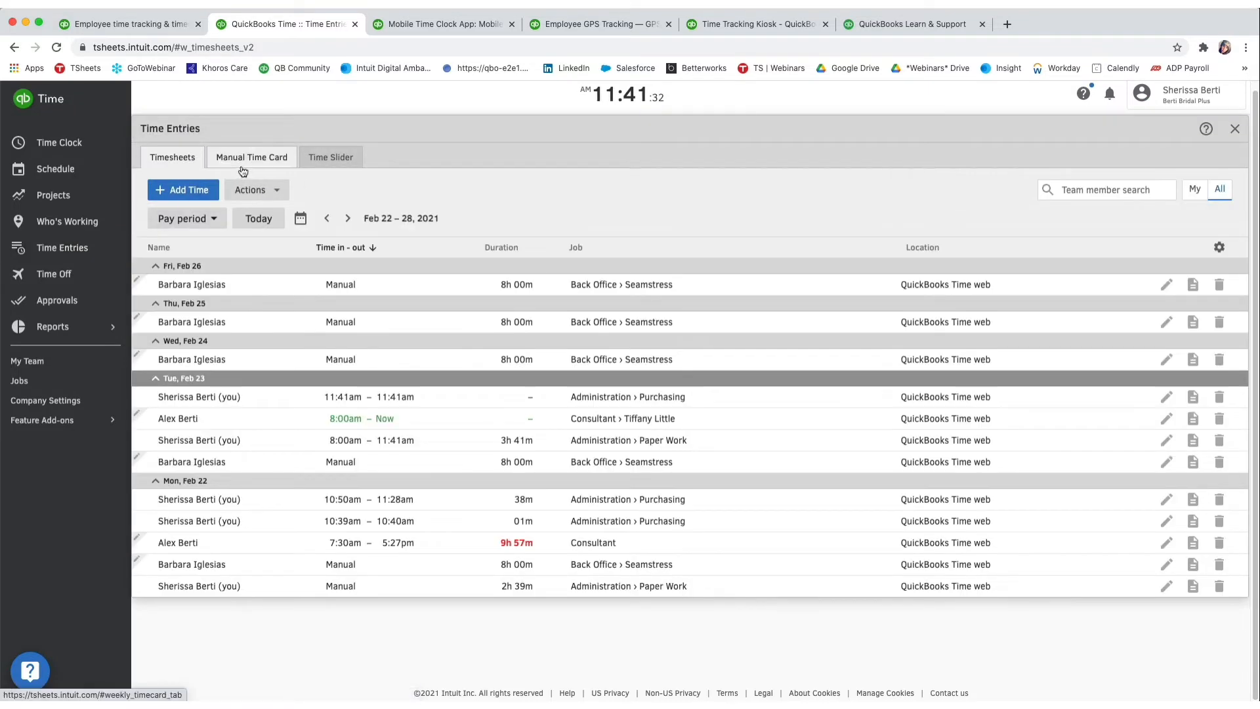
left_click(242, 164)
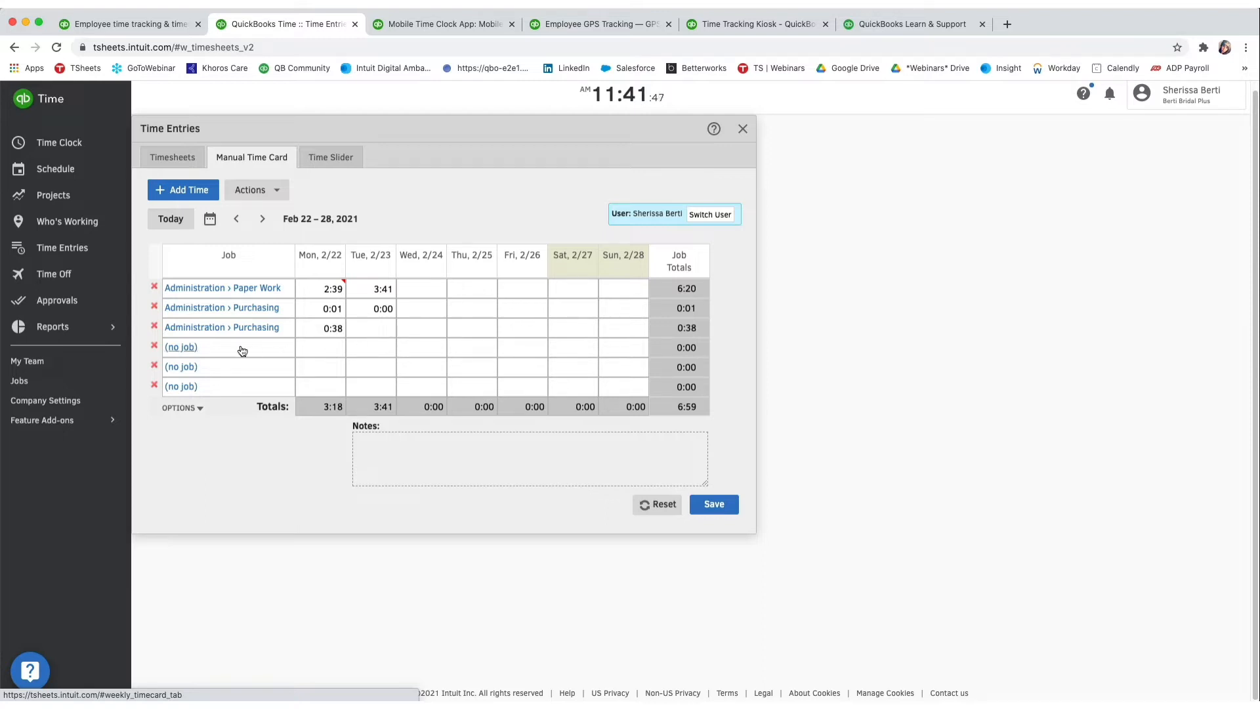
left_click(195, 352)
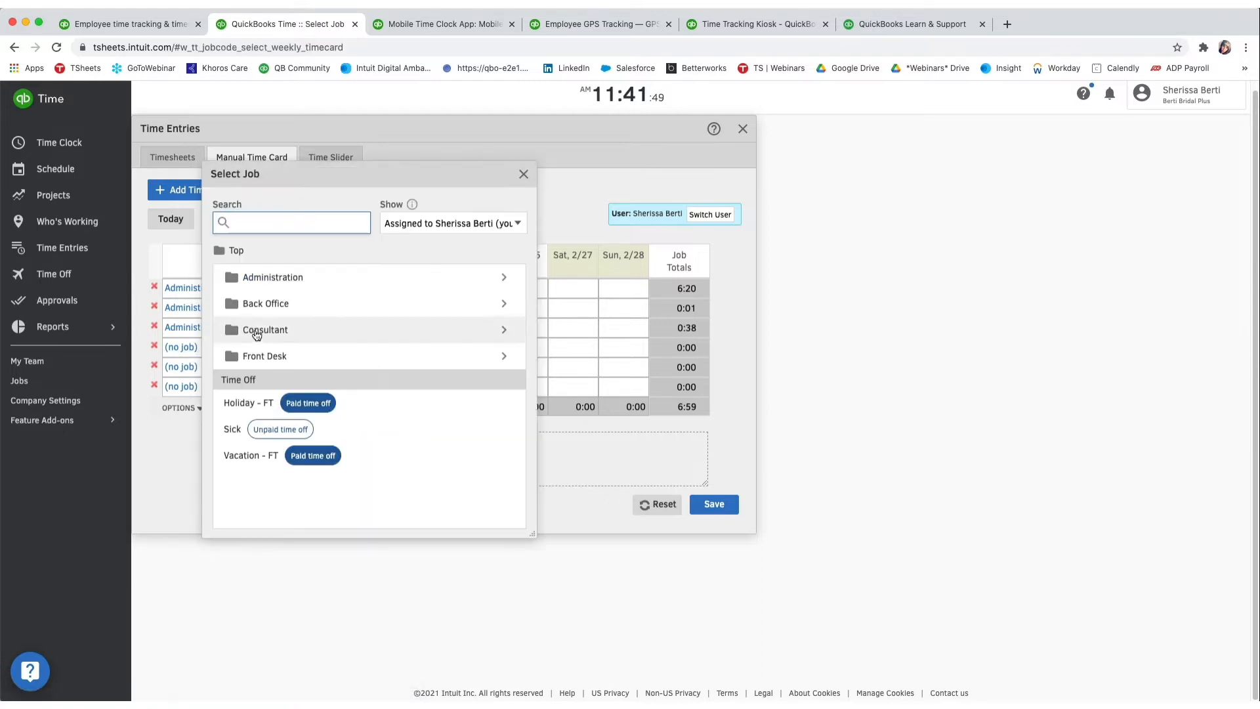
left_click(253, 328)
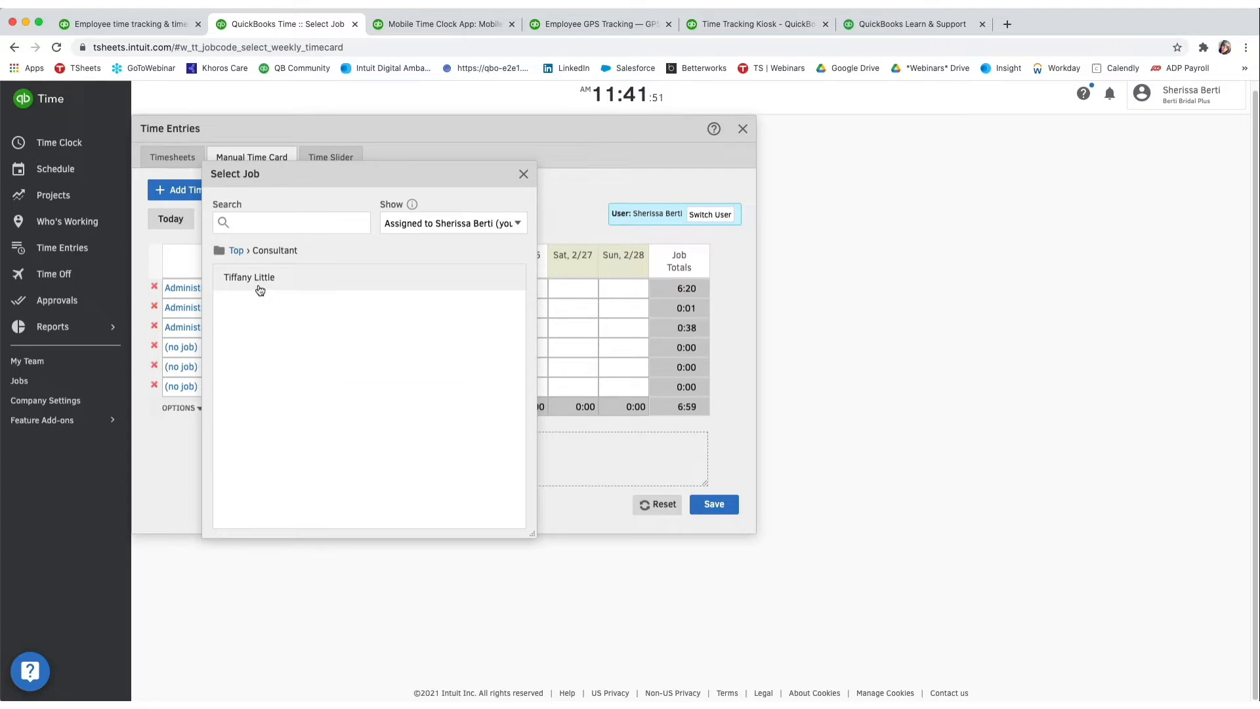
left_click(260, 290)
left_click(365, 354)
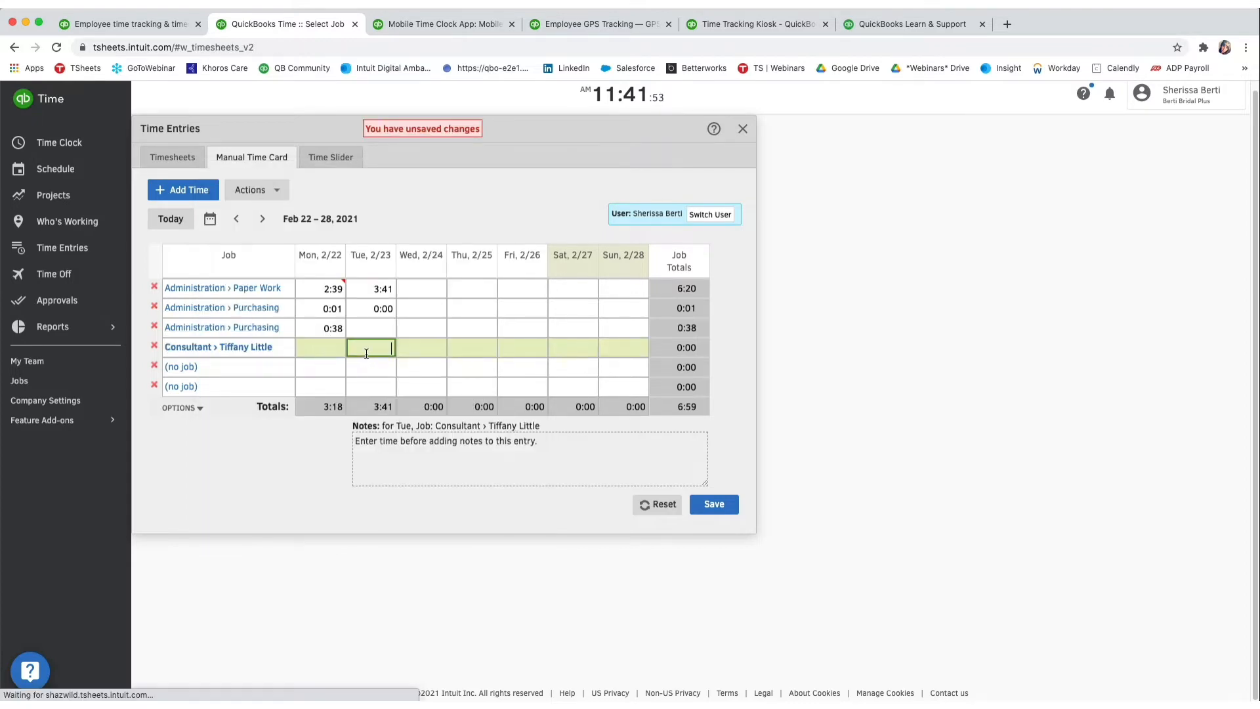
type("2")
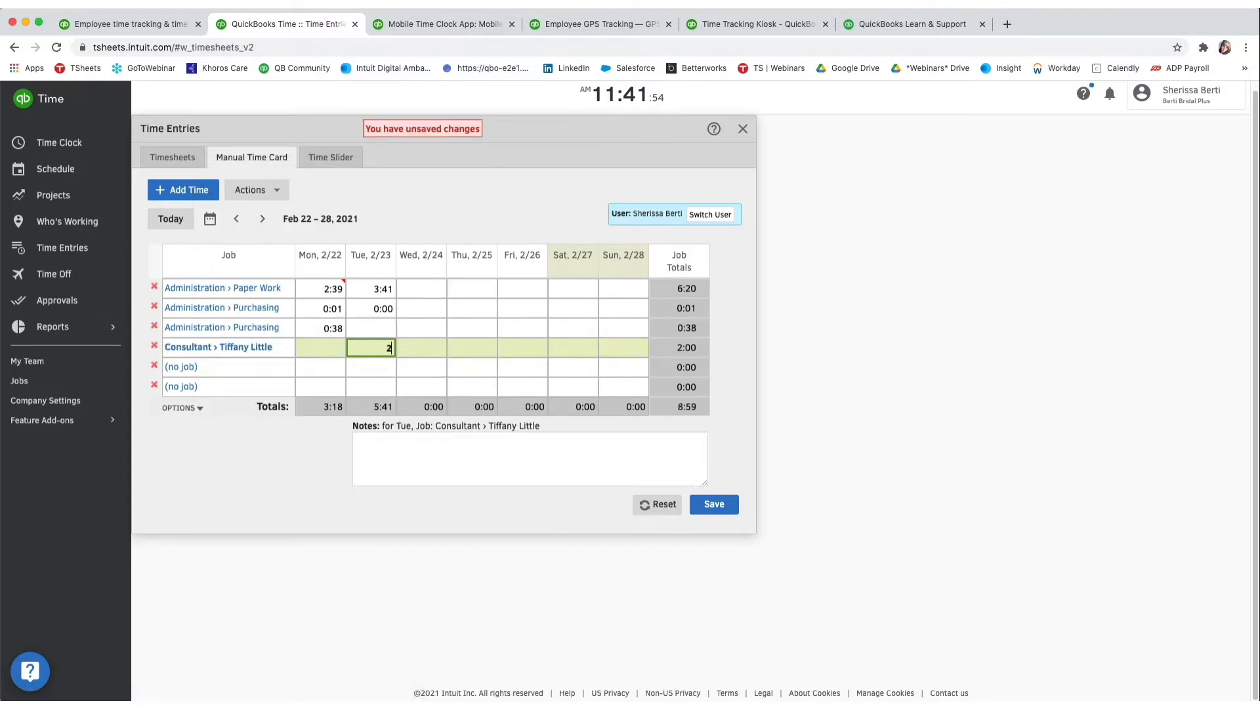
Add the note "notes notes" to Tuesday's Consultant entry and save the time card.
left_click(399, 451)
type("note")
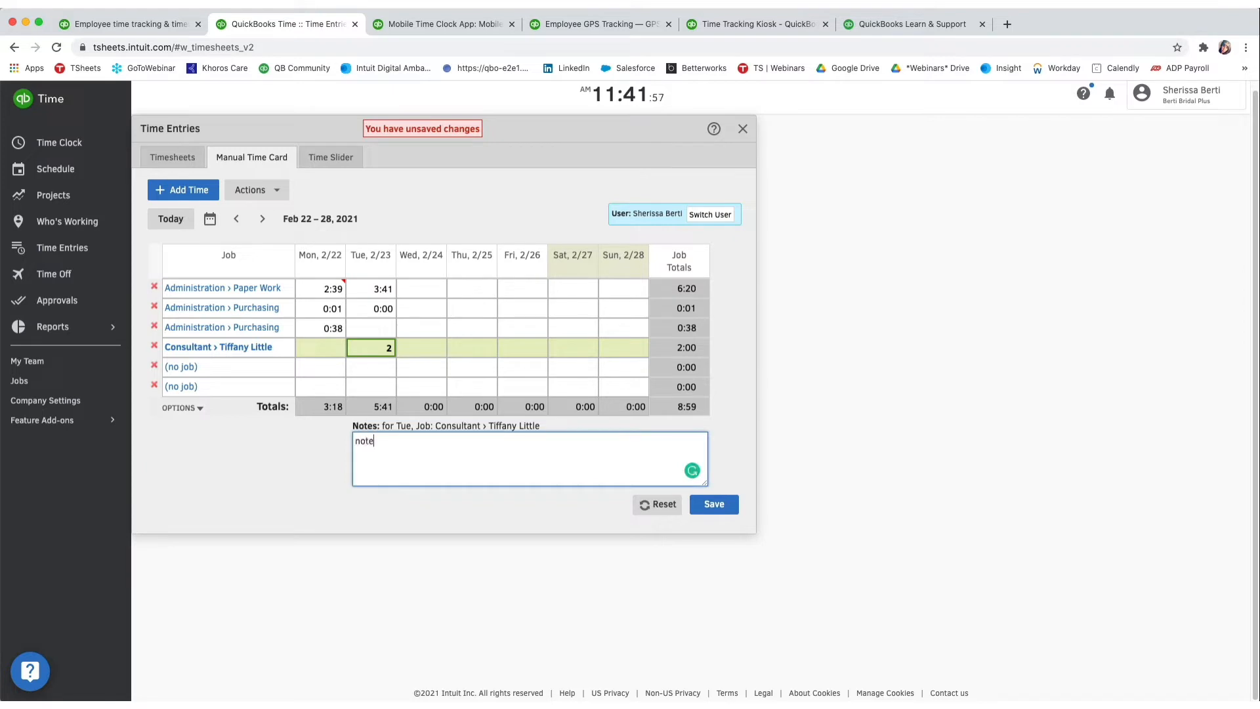
type("s notes")
left_click(708, 505)
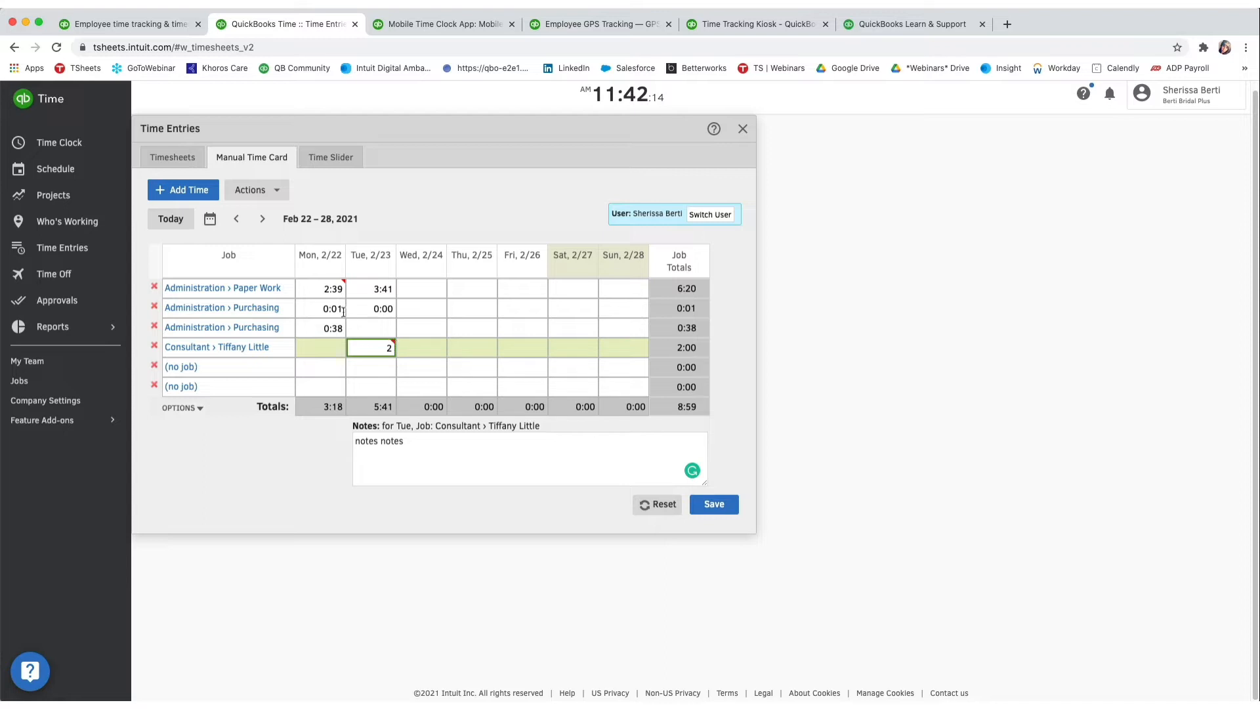
View the notes on Monday's Administration › Paper Work entry and Tuesday's Consultant entry.
left_click(331, 290)
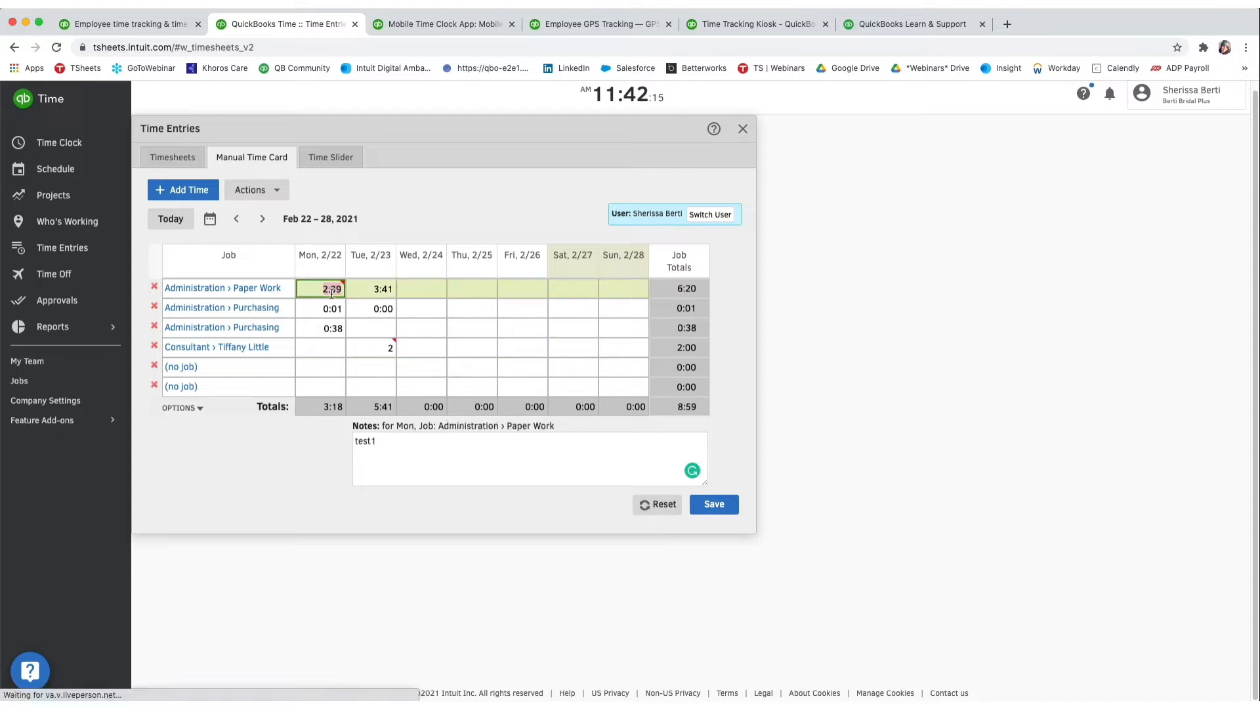
left_click(381, 348)
left_click(452, 375)
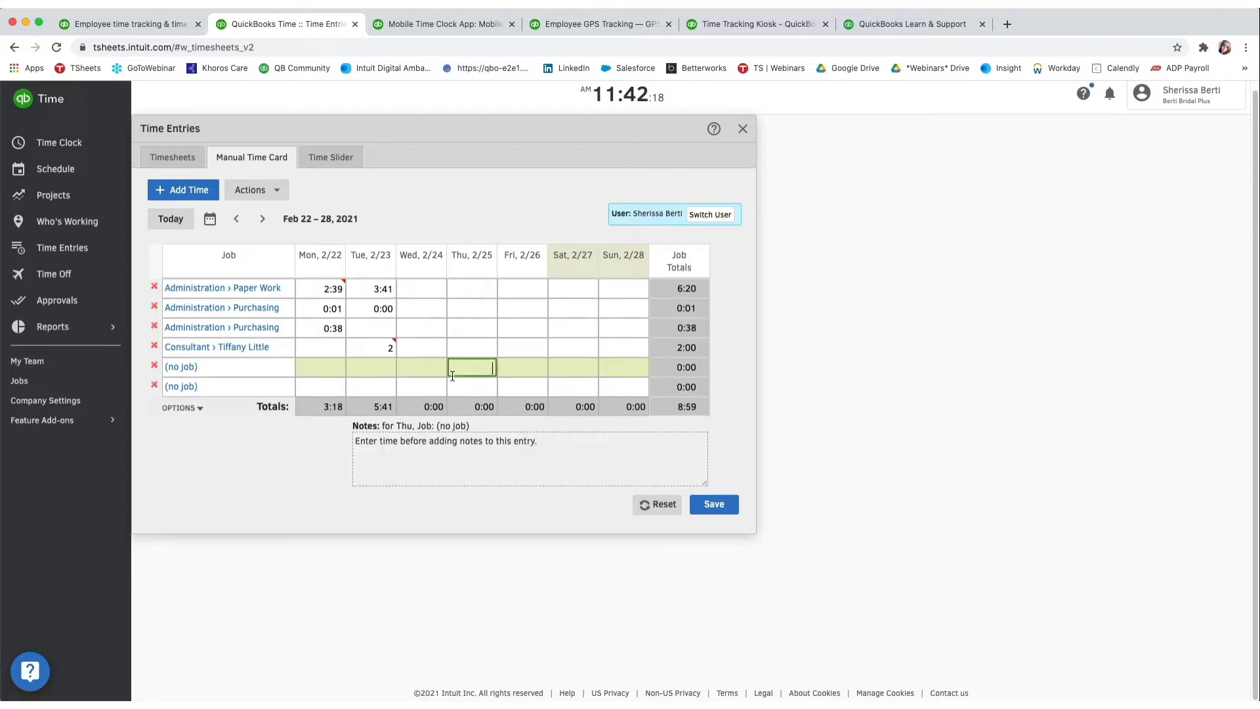
Switch the manual time card to another team member by searching "ale", and view the note on Monday's Consultant entry.
left_click(709, 215)
type("ale")
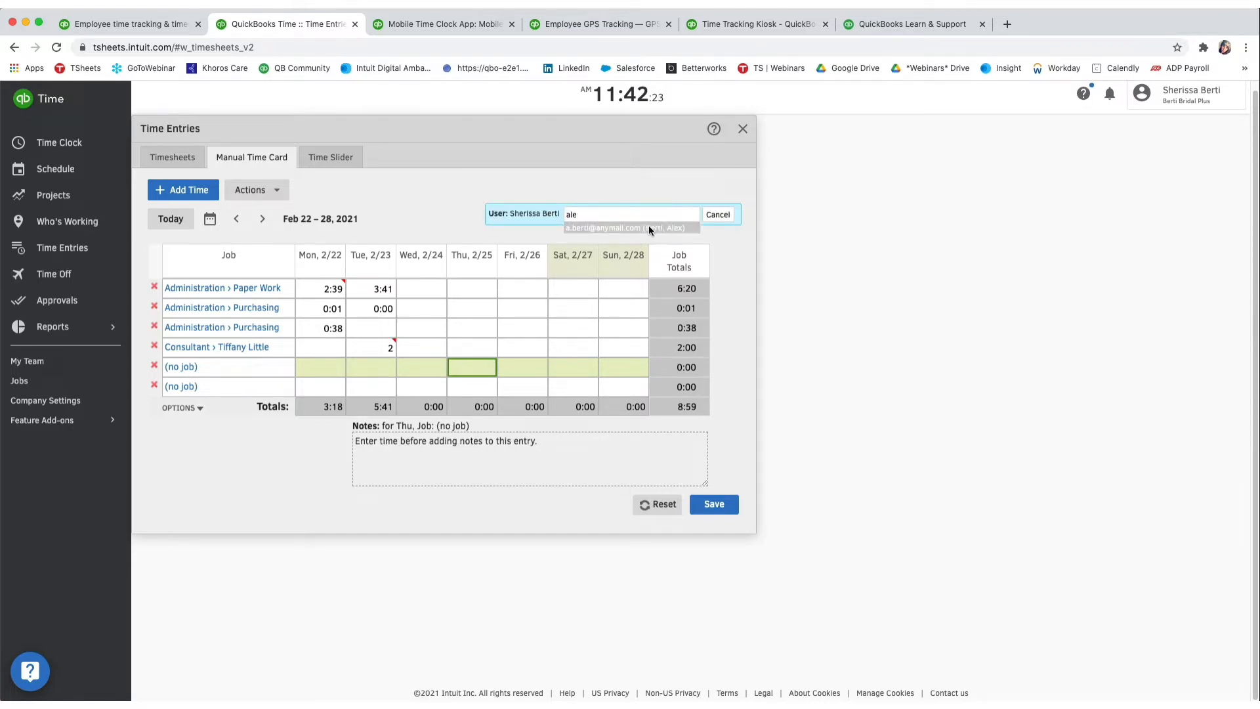
left_click(648, 225)
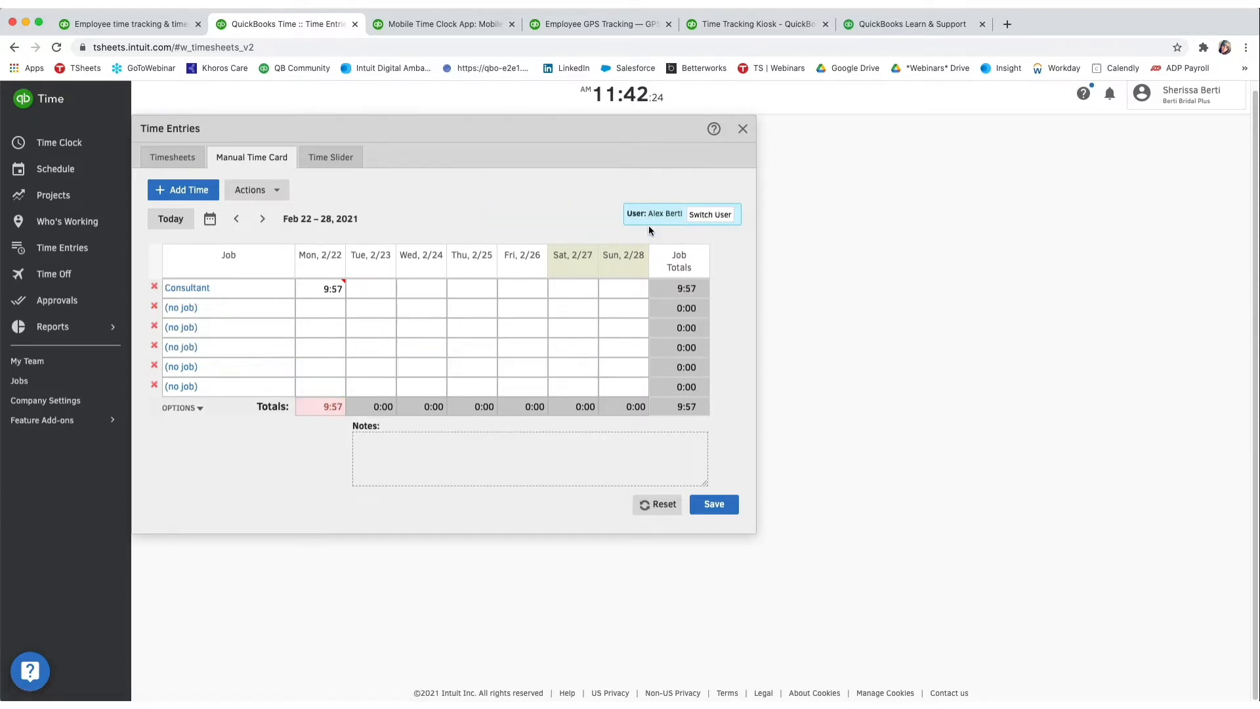
left_click(325, 294)
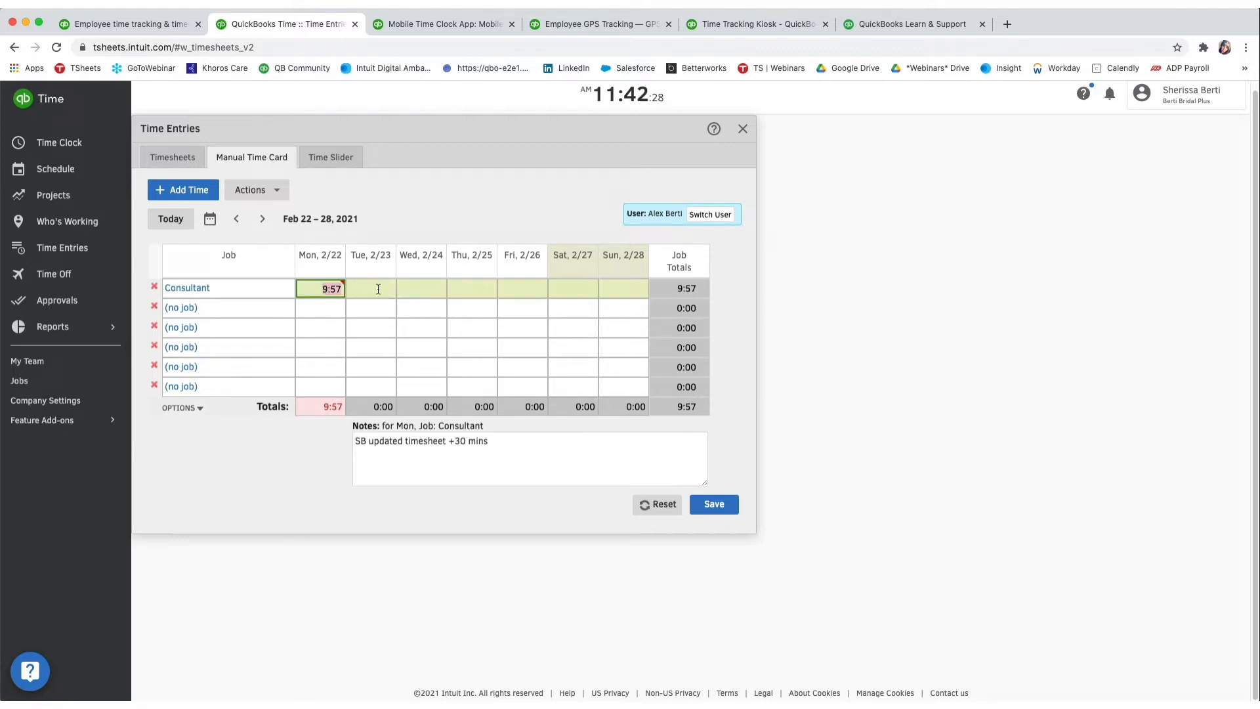
Copy the previous week's timesheet into this team member's time card and save it.
left_click(256, 193)
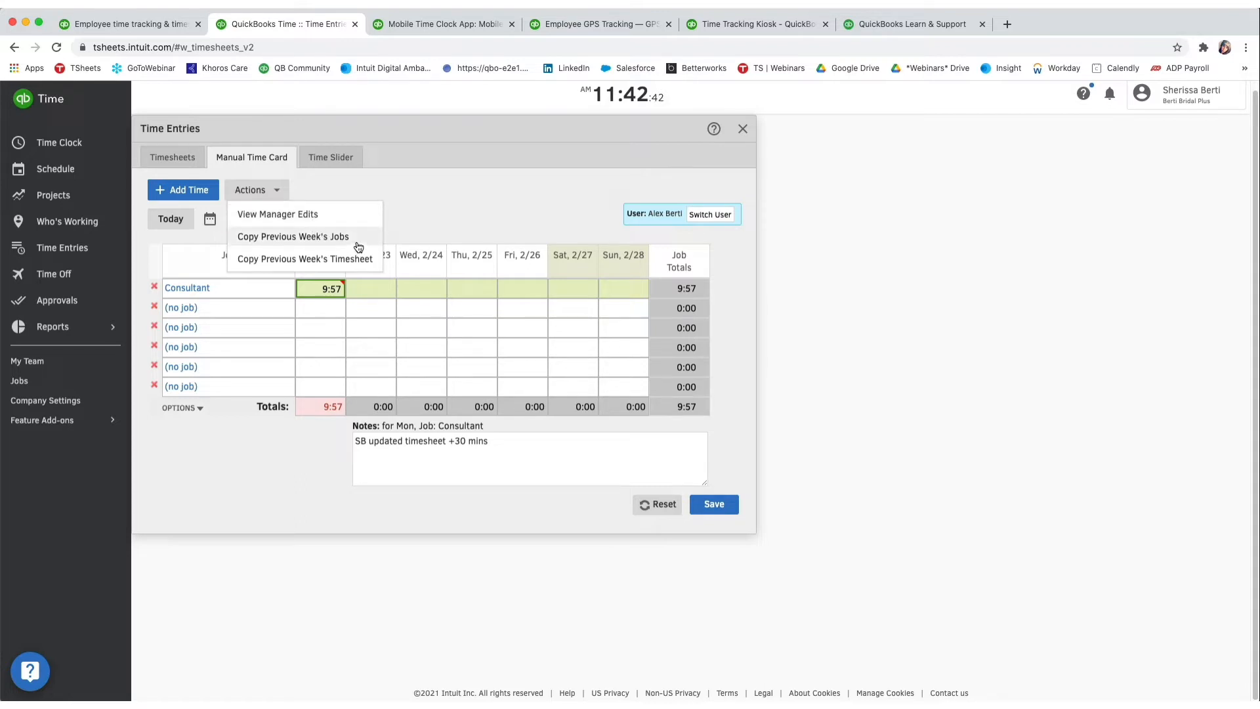
left_click(263, 259)
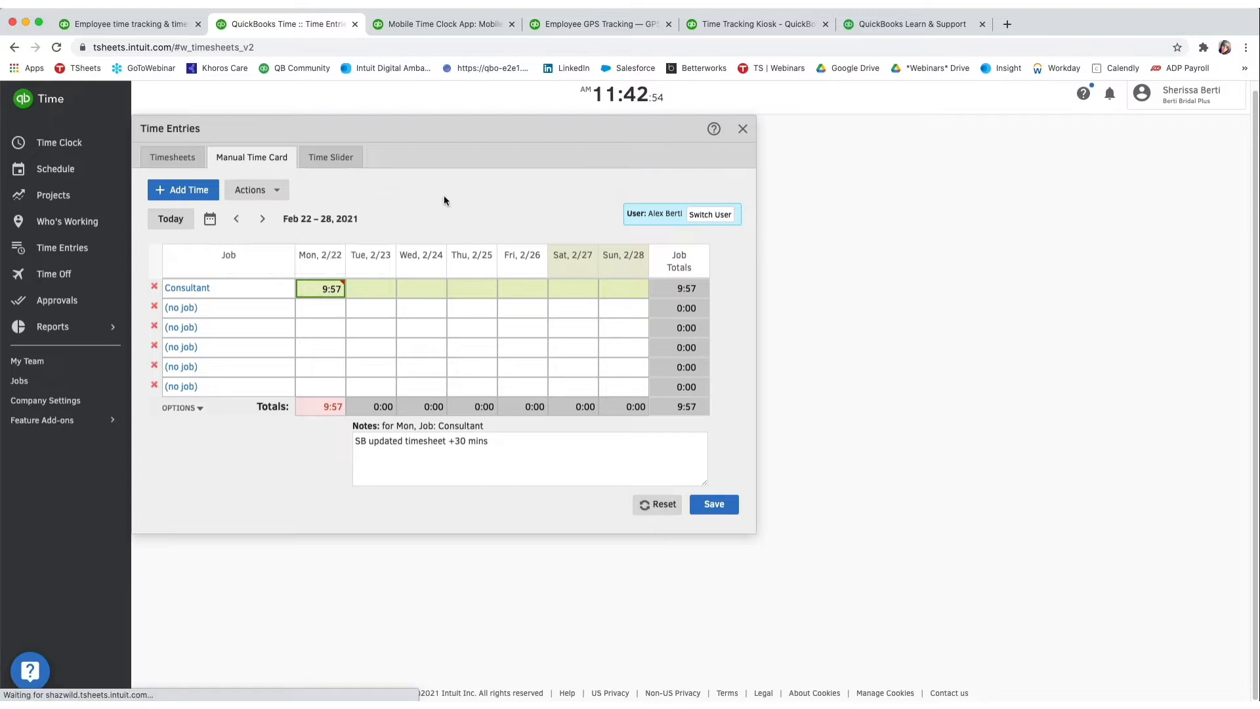
left_click(727, 512)
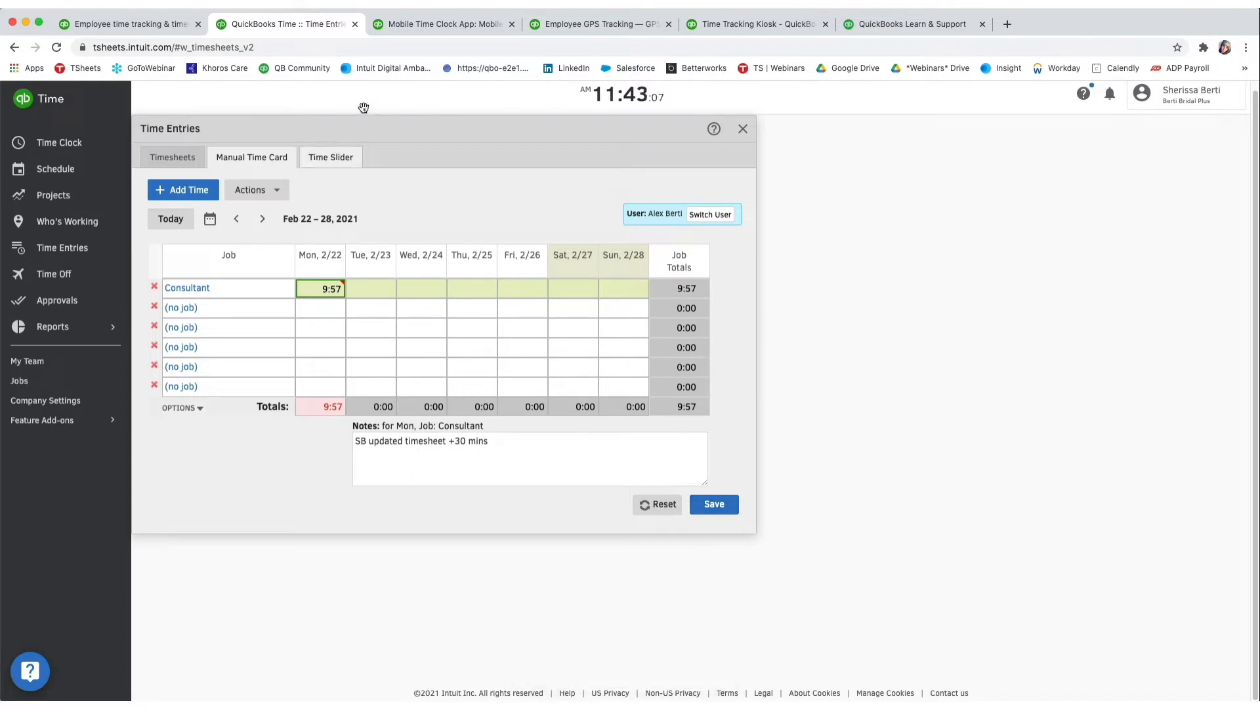
Review the Mobile Time Clock App web page, from the mobile feature overview to the instructions for tracking time on a mobile device.
left_click(407, 39)
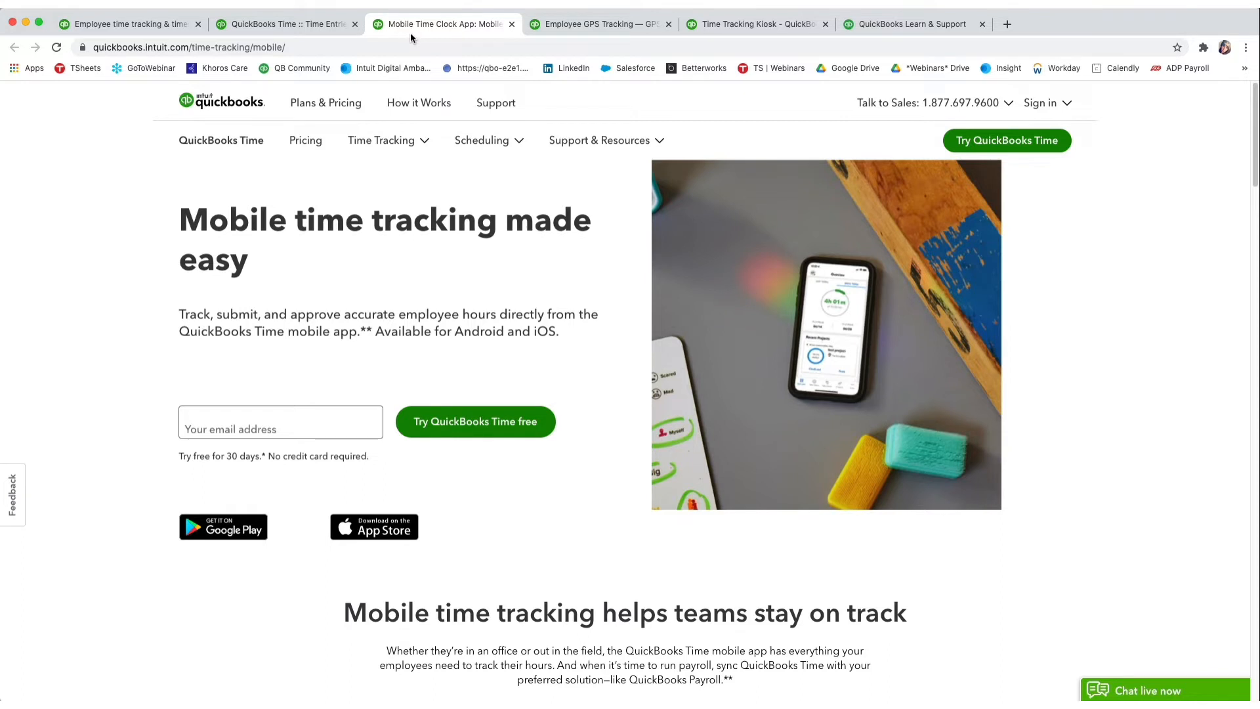
scroll(100, 435, "down", 1)
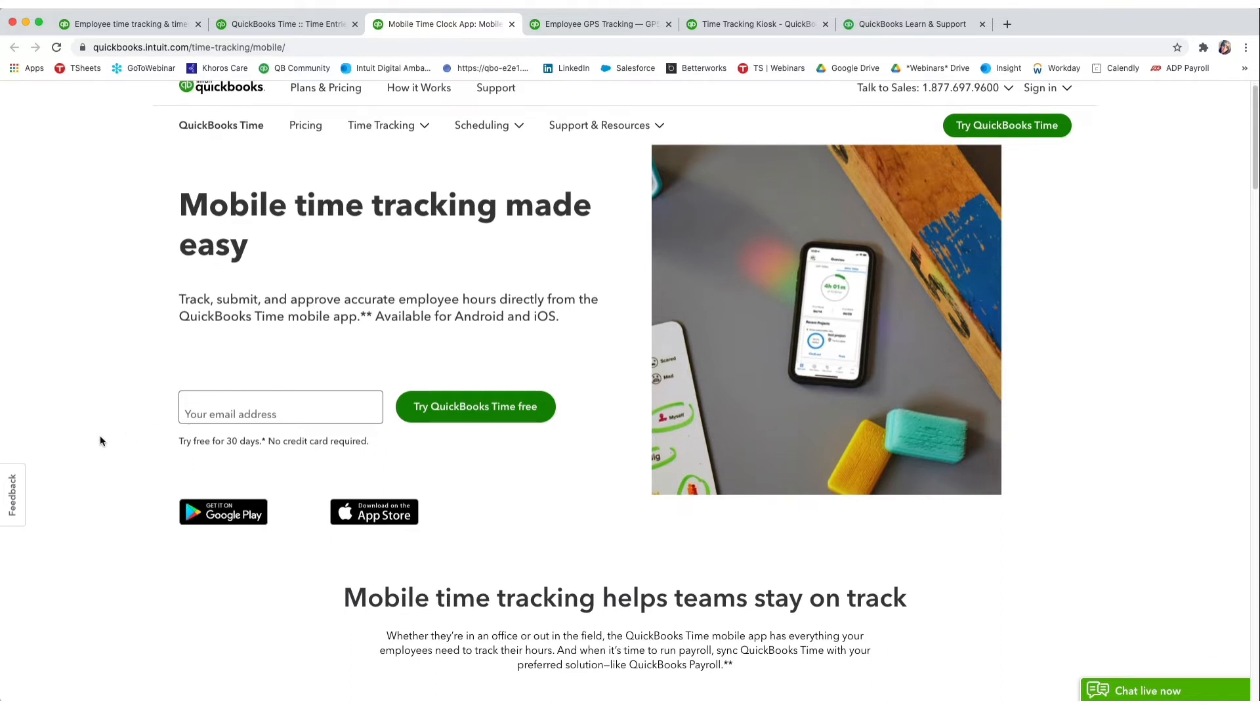
scroll(100, 440, "down", 2)
scroll(100, 438, "down", 5)
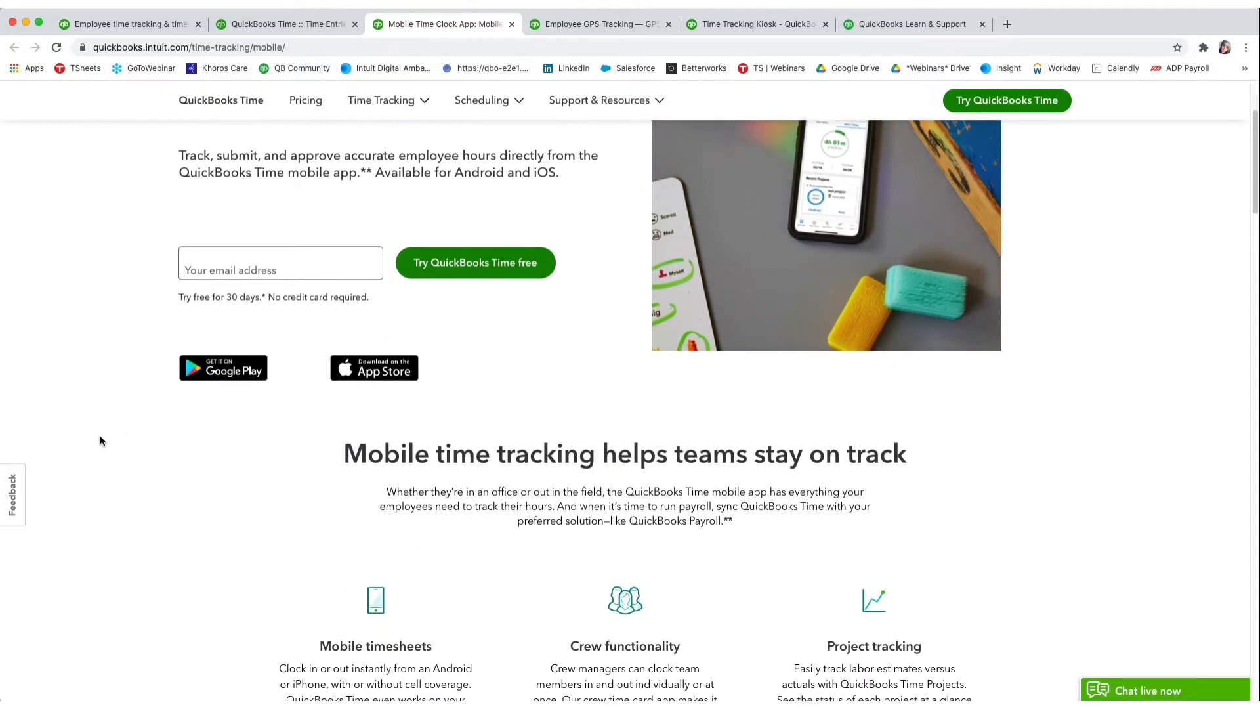
scroll(100, 440, "down", 3)
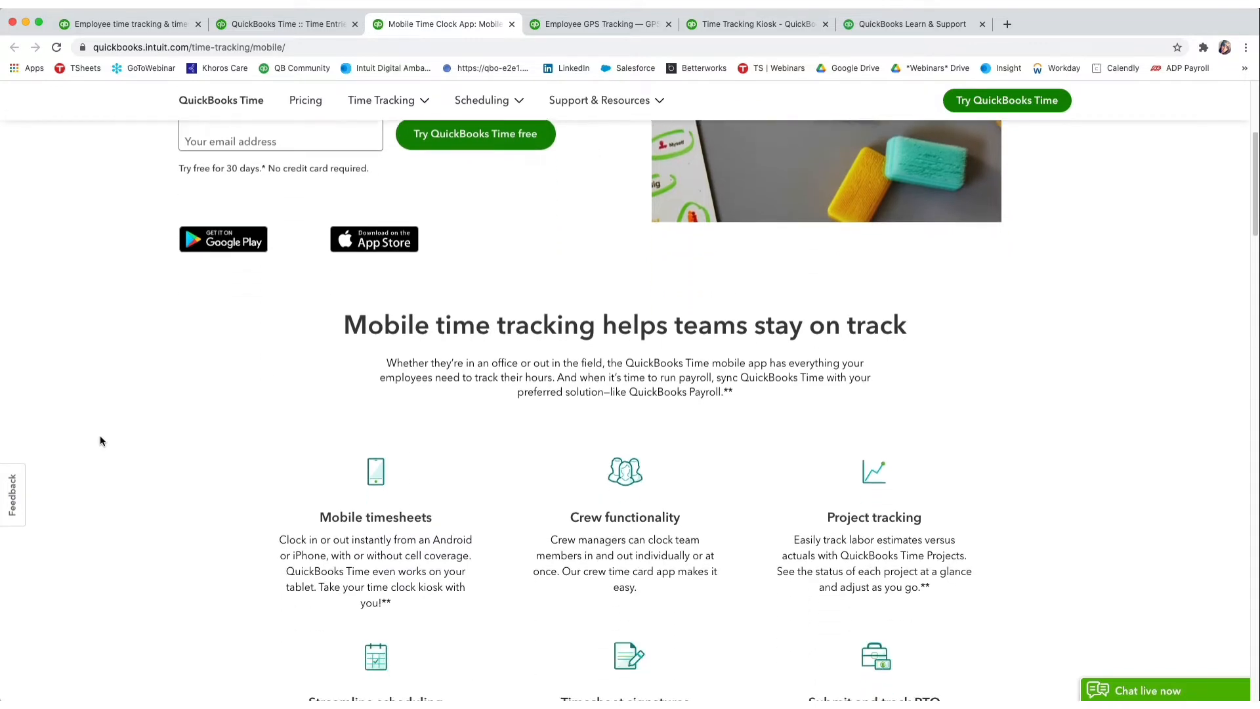
scroll(99, 435, "down", 3)
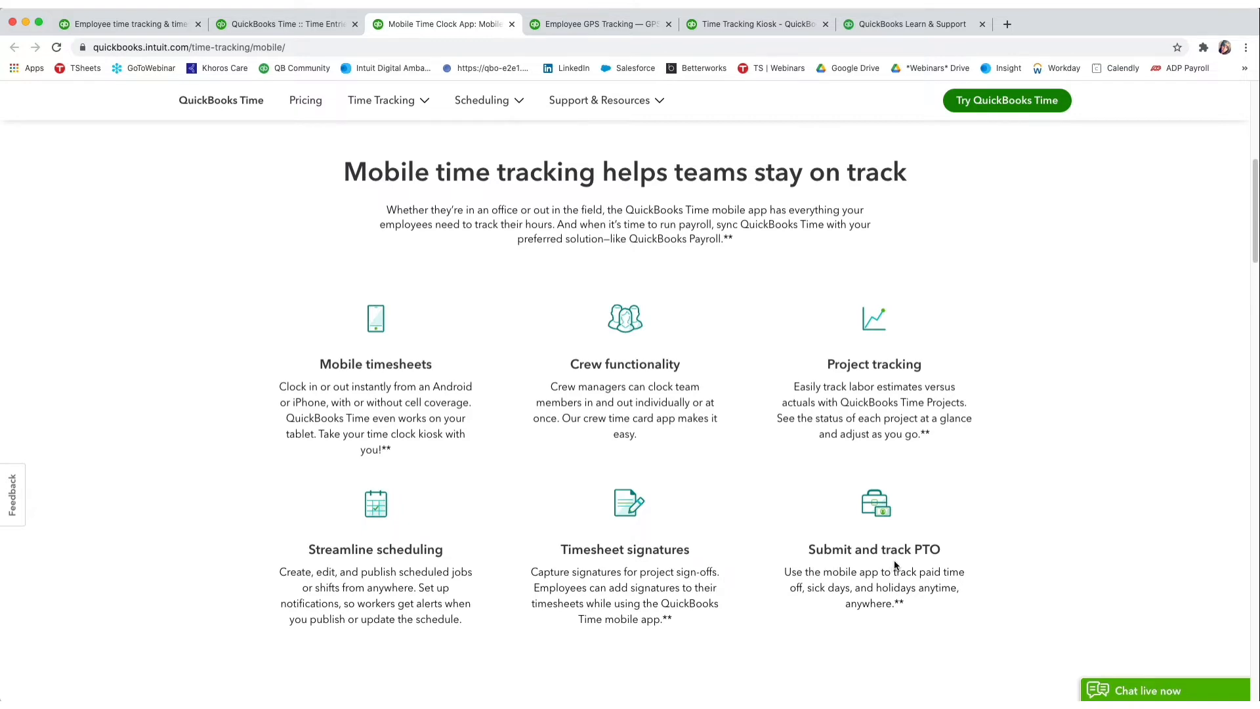
scroll(896, 565, "down", 10)
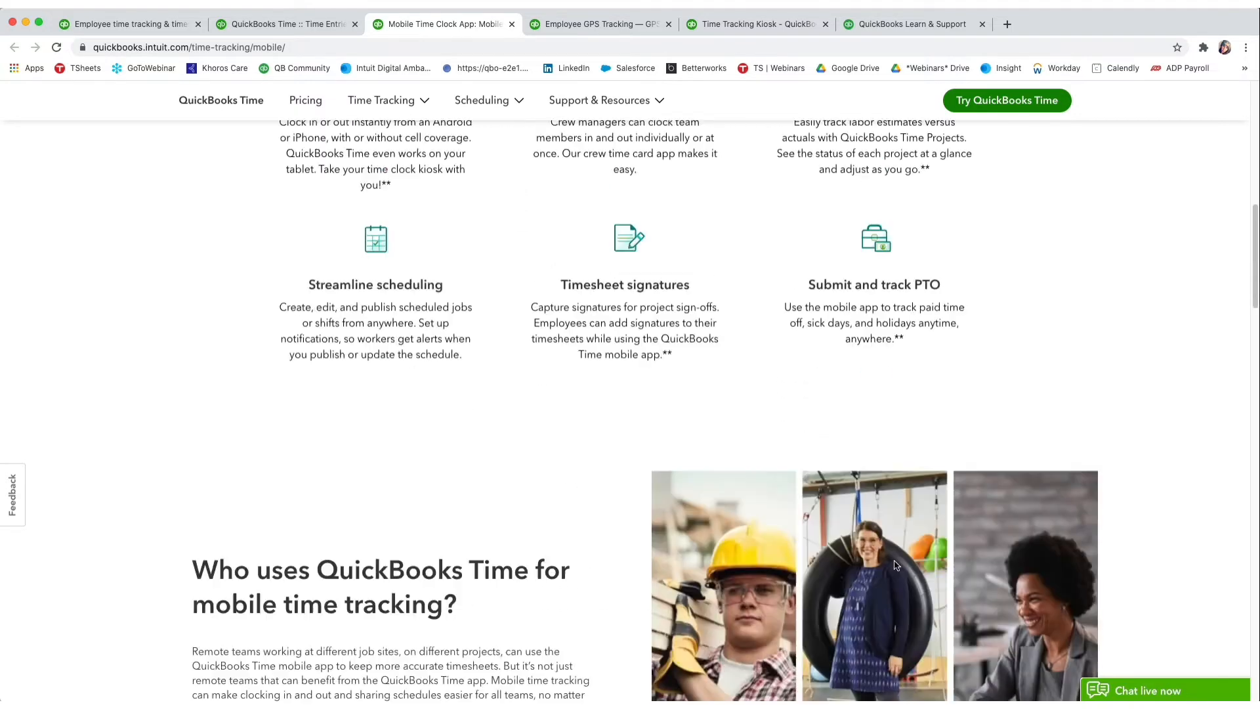
scroll(895, 565, "down", 5)
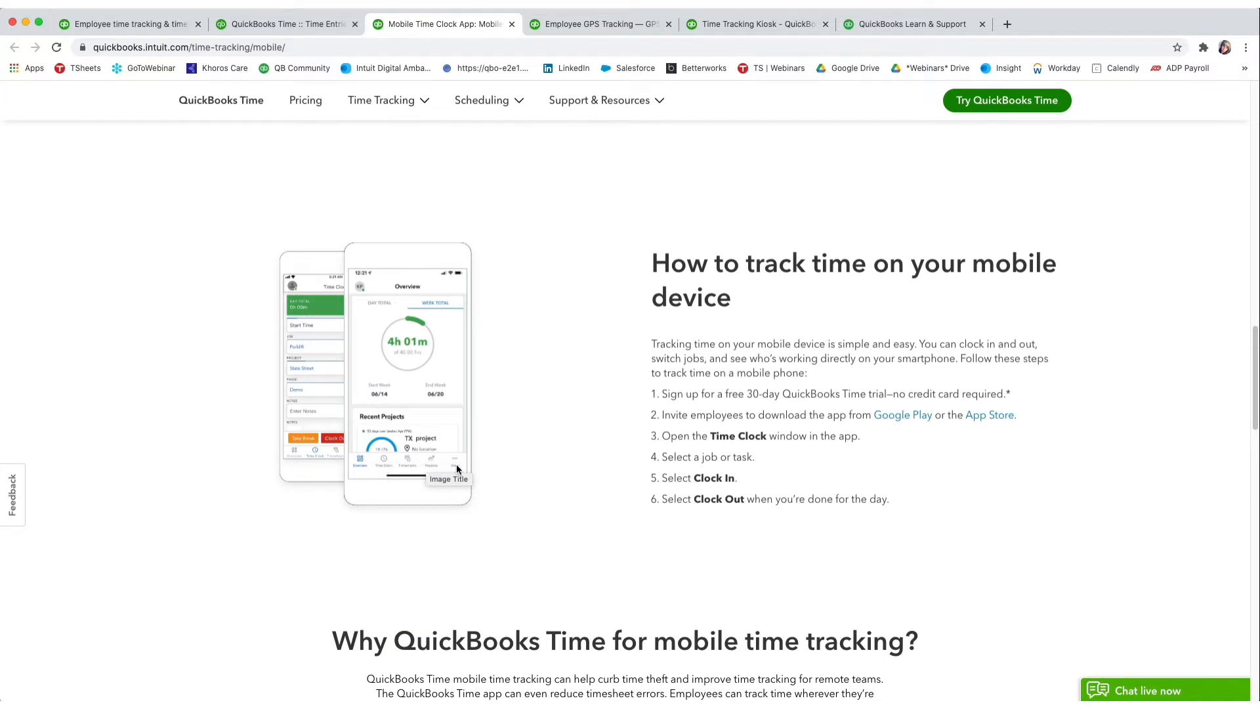
Review the Employee GPS Tracking web page, covering its features and benefits and the steps for using the GPS employee tracker.
left_click(588, 26)
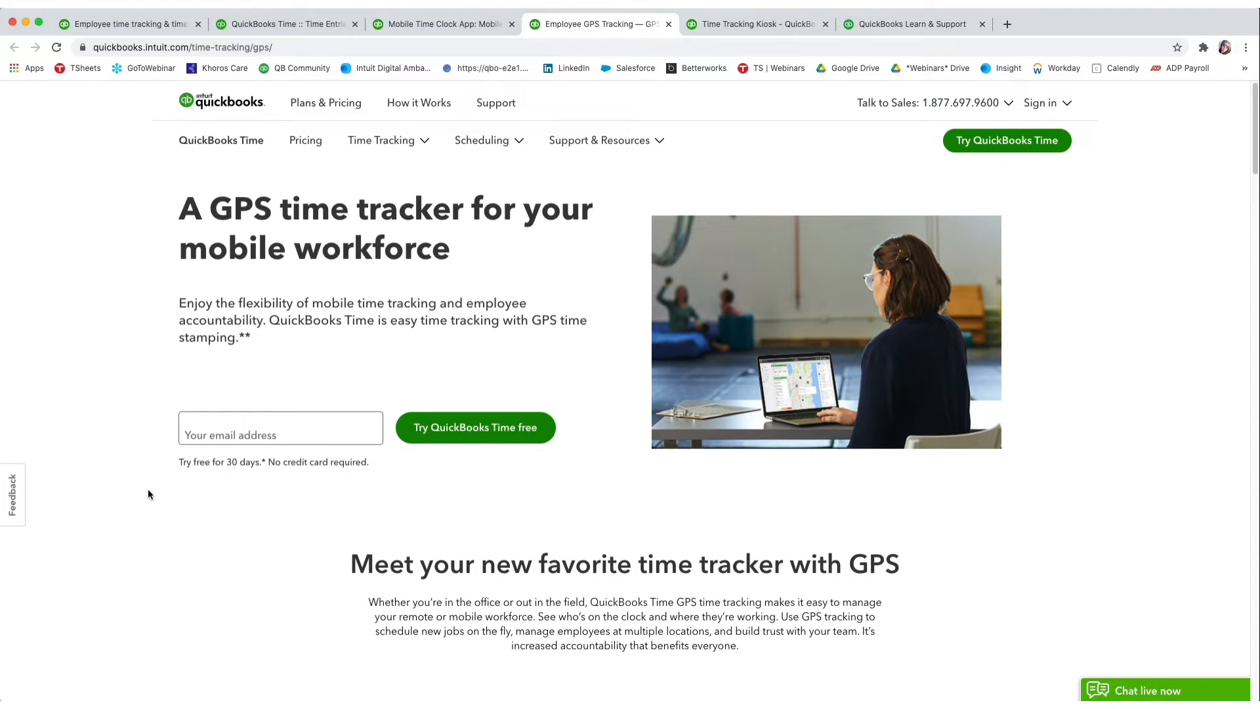
scroll(148, 491, "down", 3)
scroll(149, 494, "down", 1)
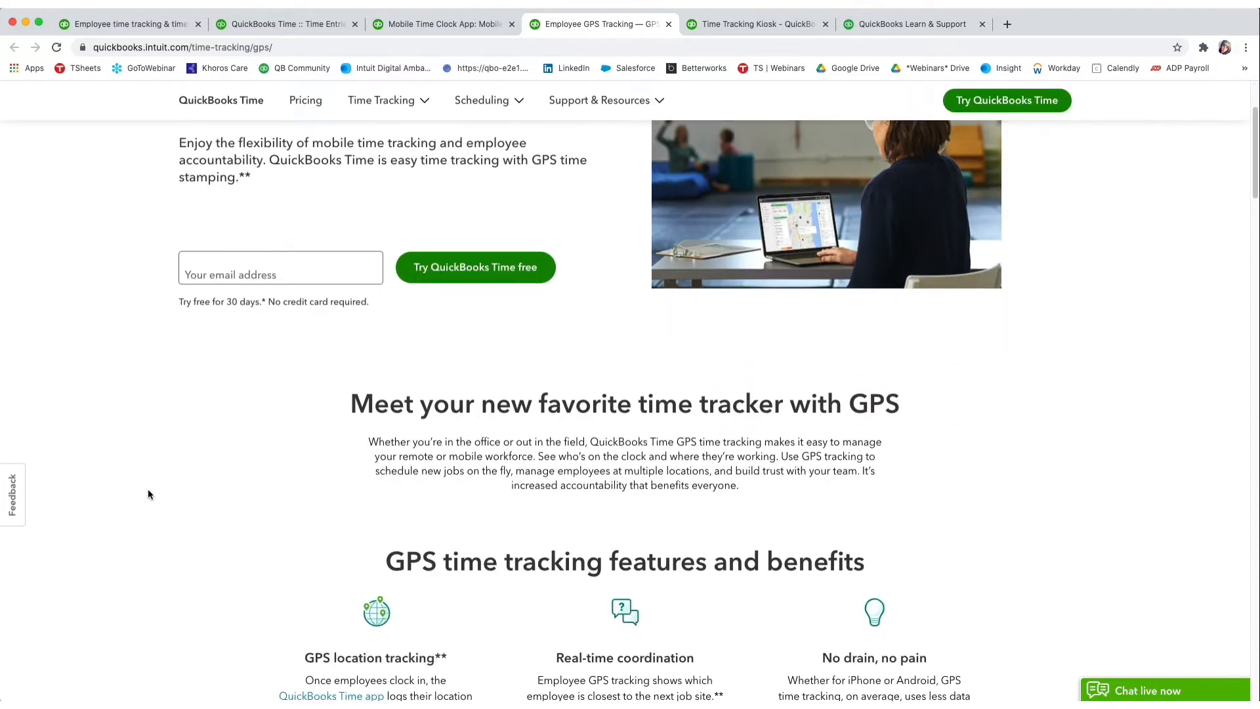
scroll(147, 493, "down", 5)
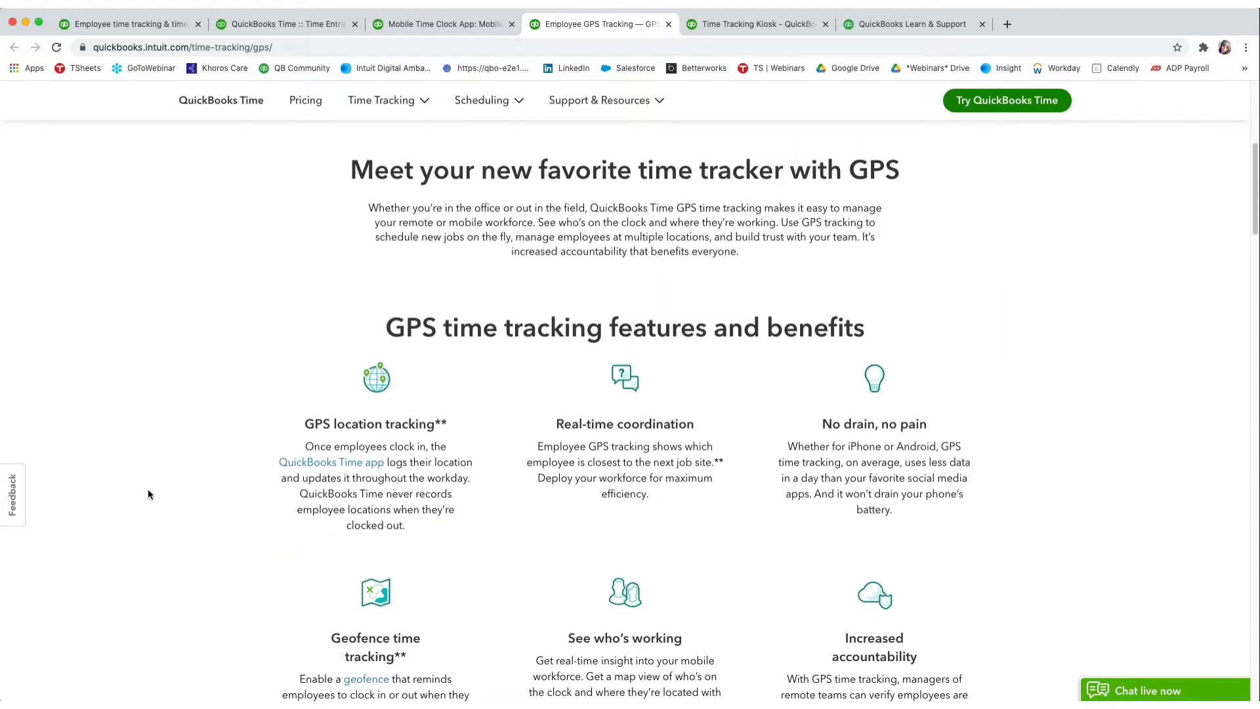
scroll(148, 491, "down", 3)
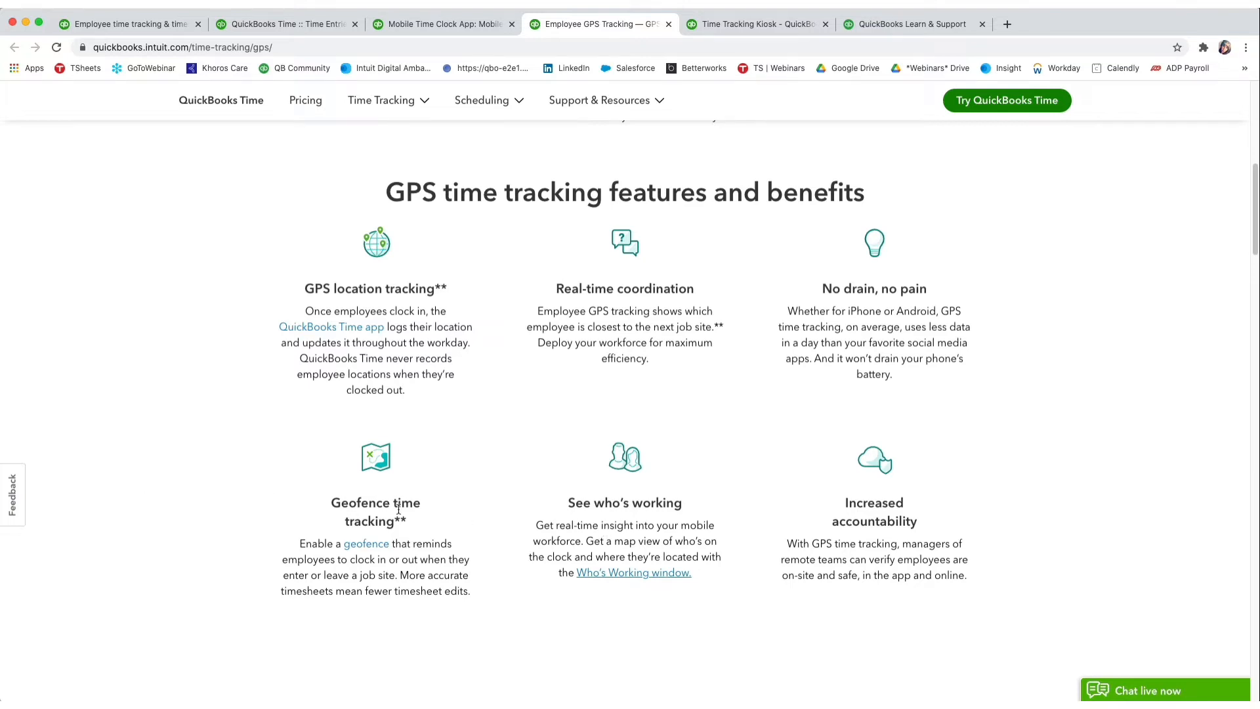
scroll(262, 489, "down", 10)
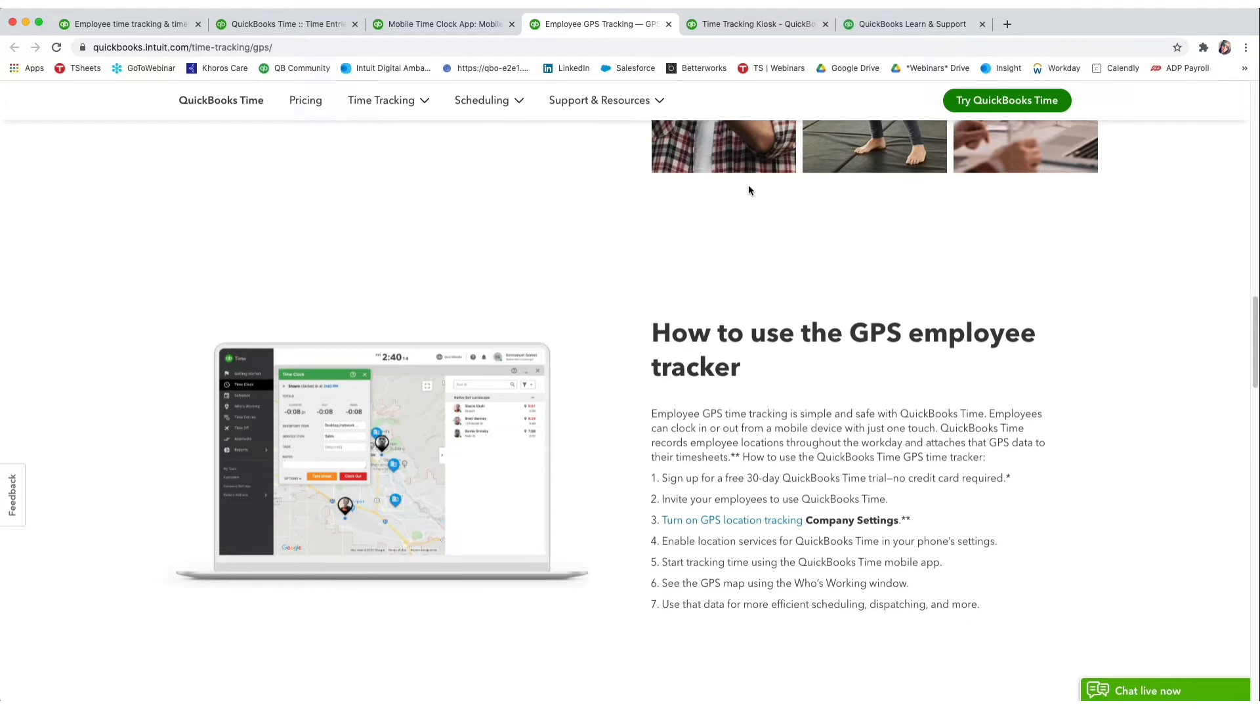
Review the Time Tracking Kiosk web page, covering the time clock features and the steps for tracking employee hours with the kiosk.
left_click(732, 27)
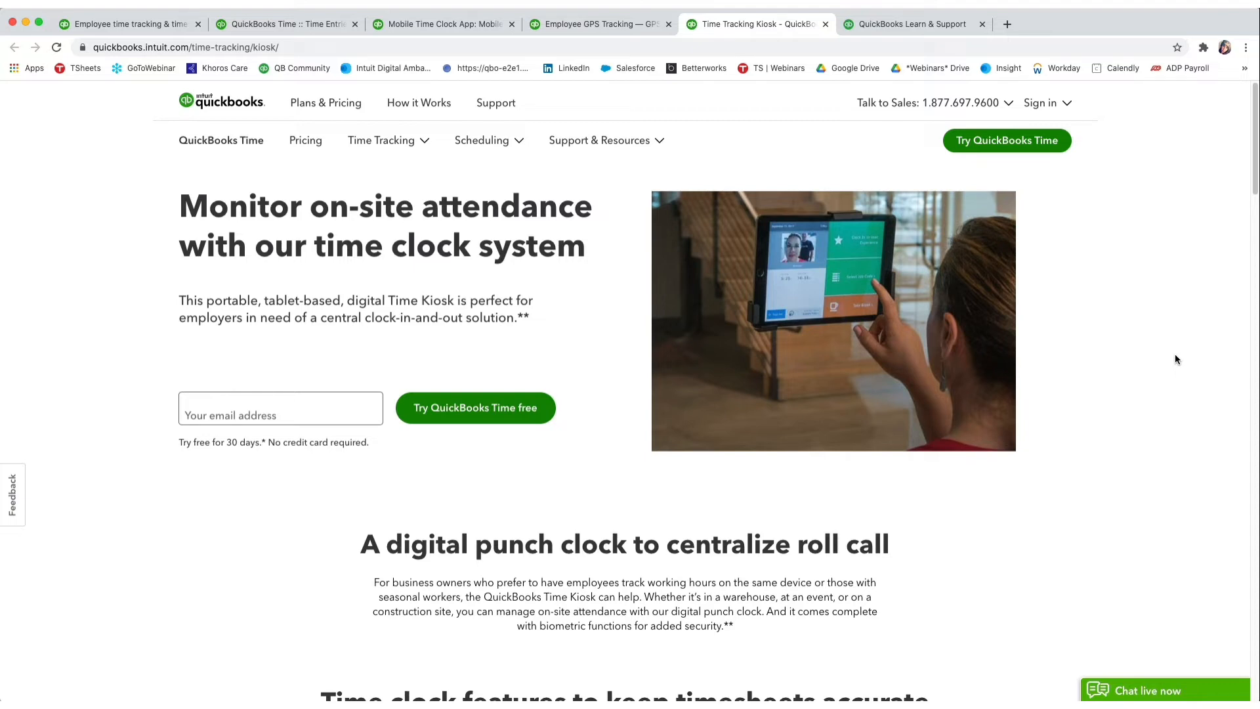
scroll(1116, 394, "down", 3)
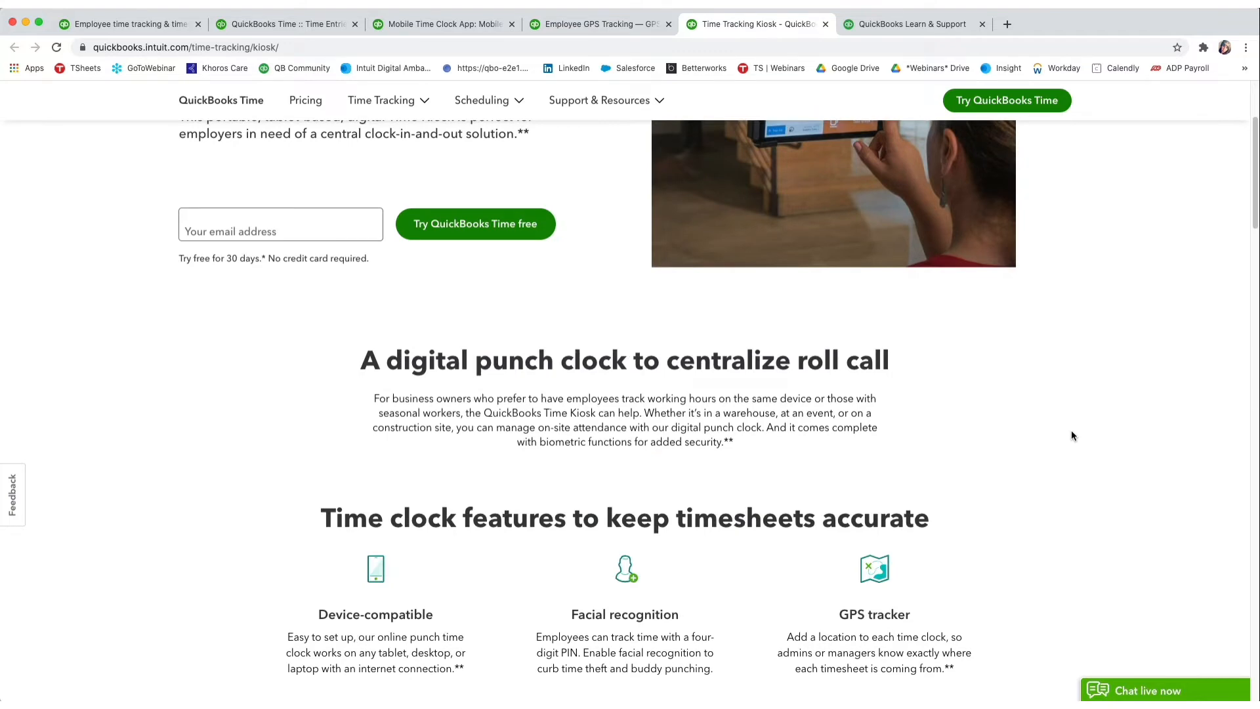
scroll(1071, 435, "down", 4)
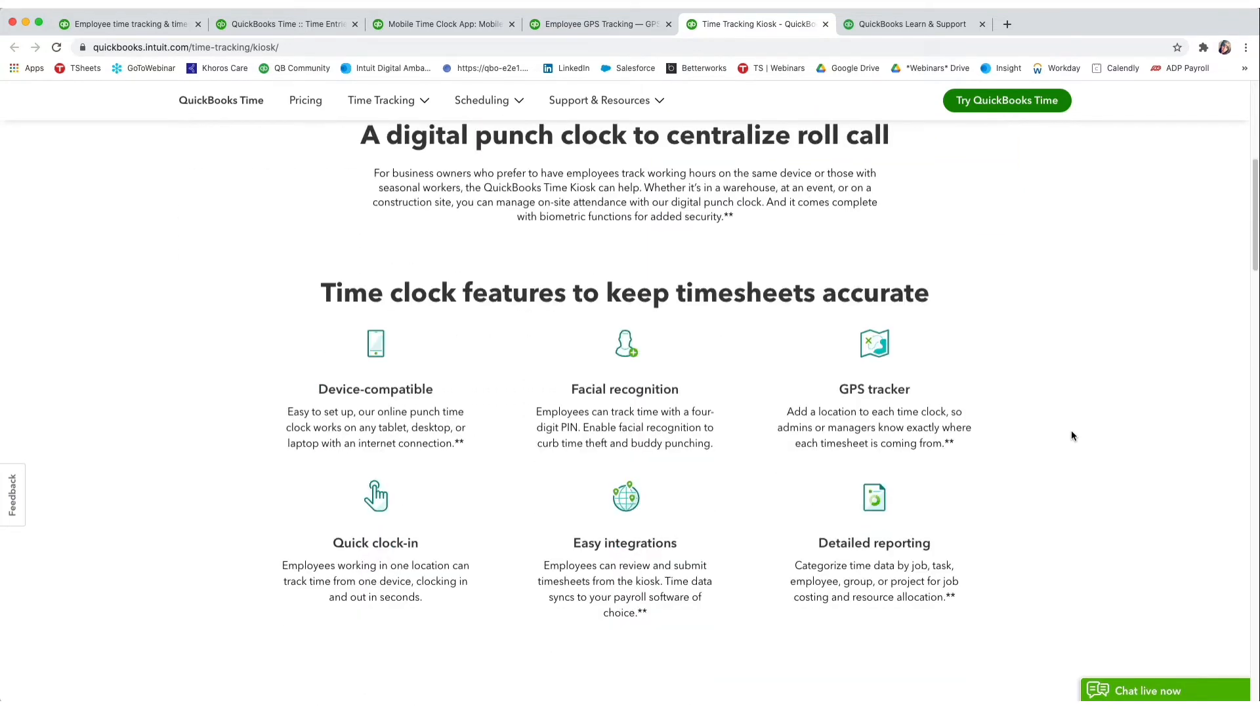
scroll(1071, 435, "down", 1)
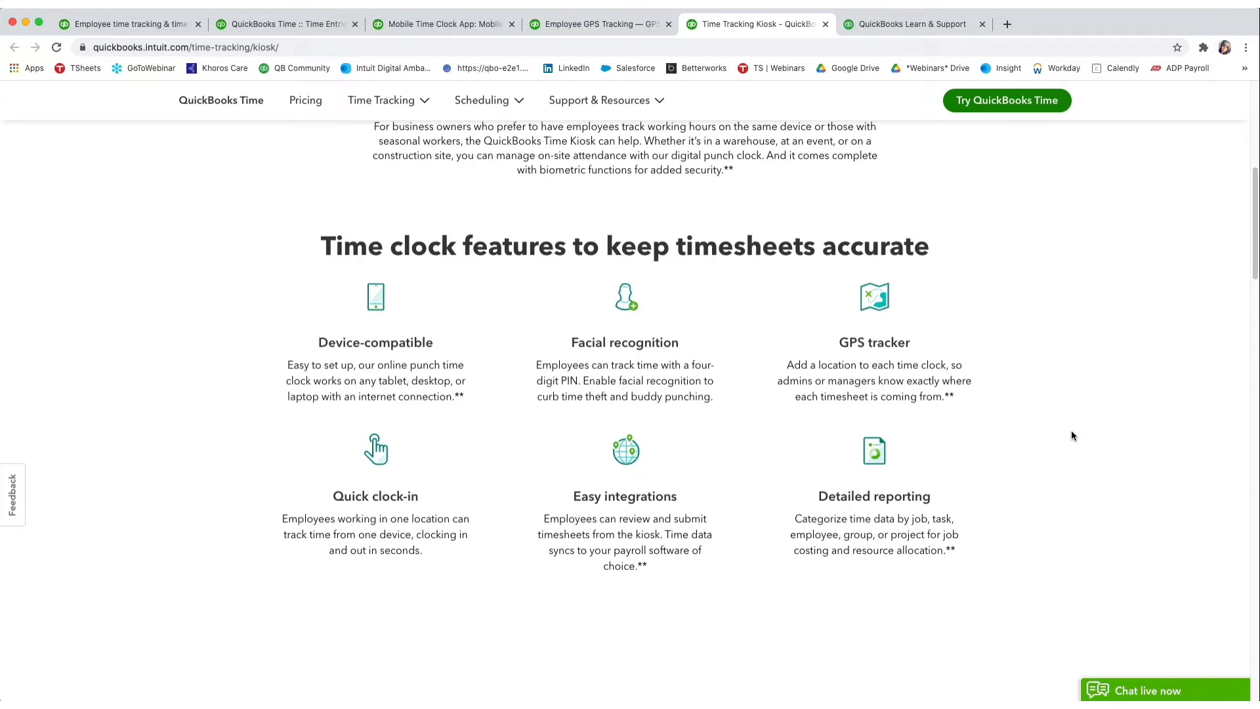
scroll(1072, 436, "down", 6)
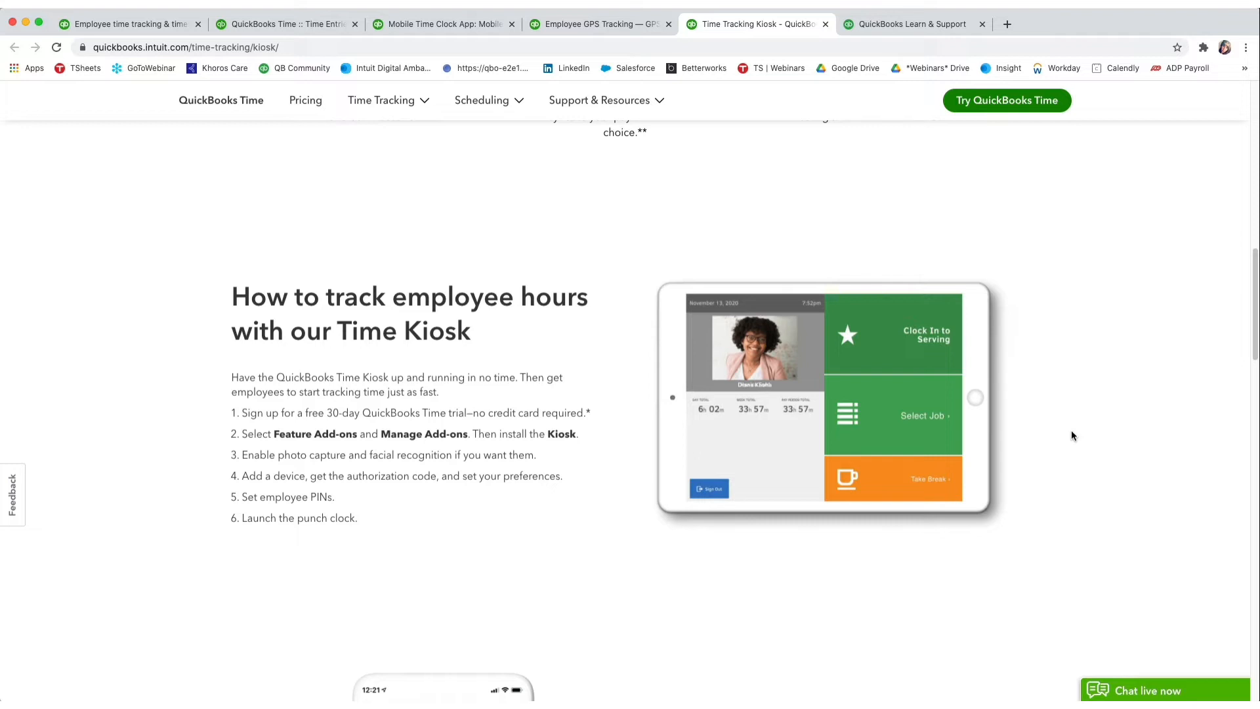
Return to the QuickBooks Time account and close the Time Entries window.
left_click(315, 29)
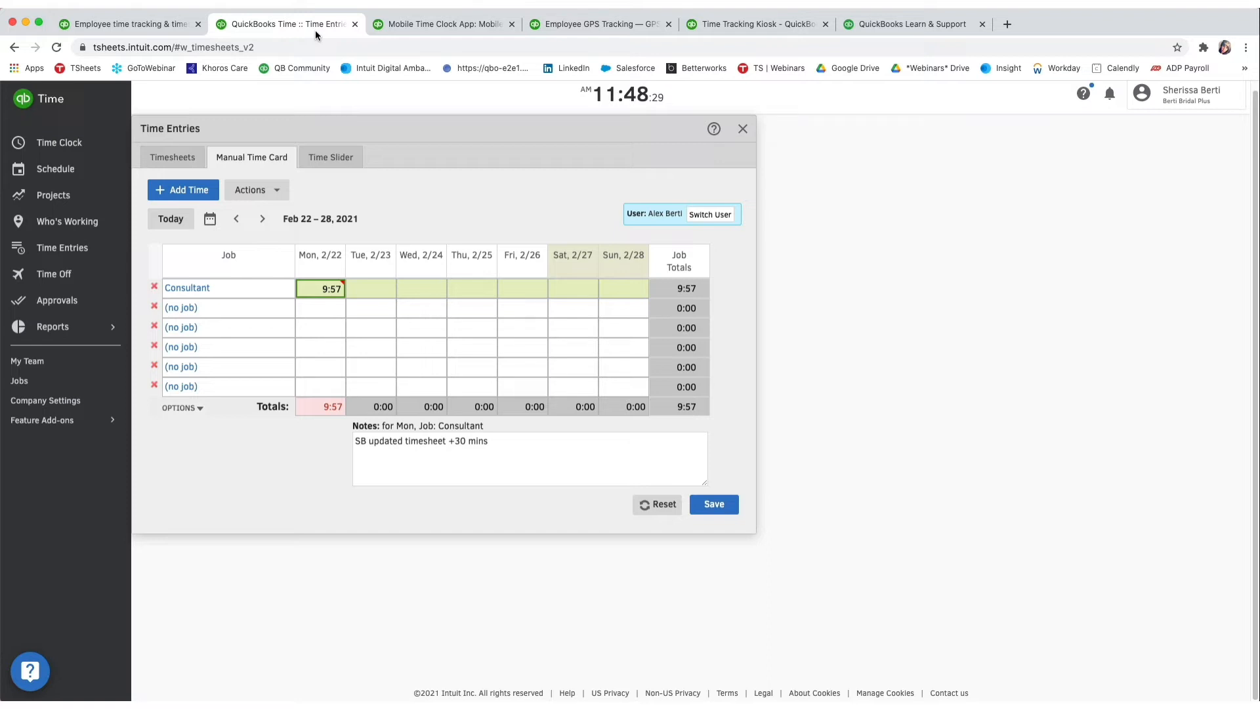
left_click(742, 129)
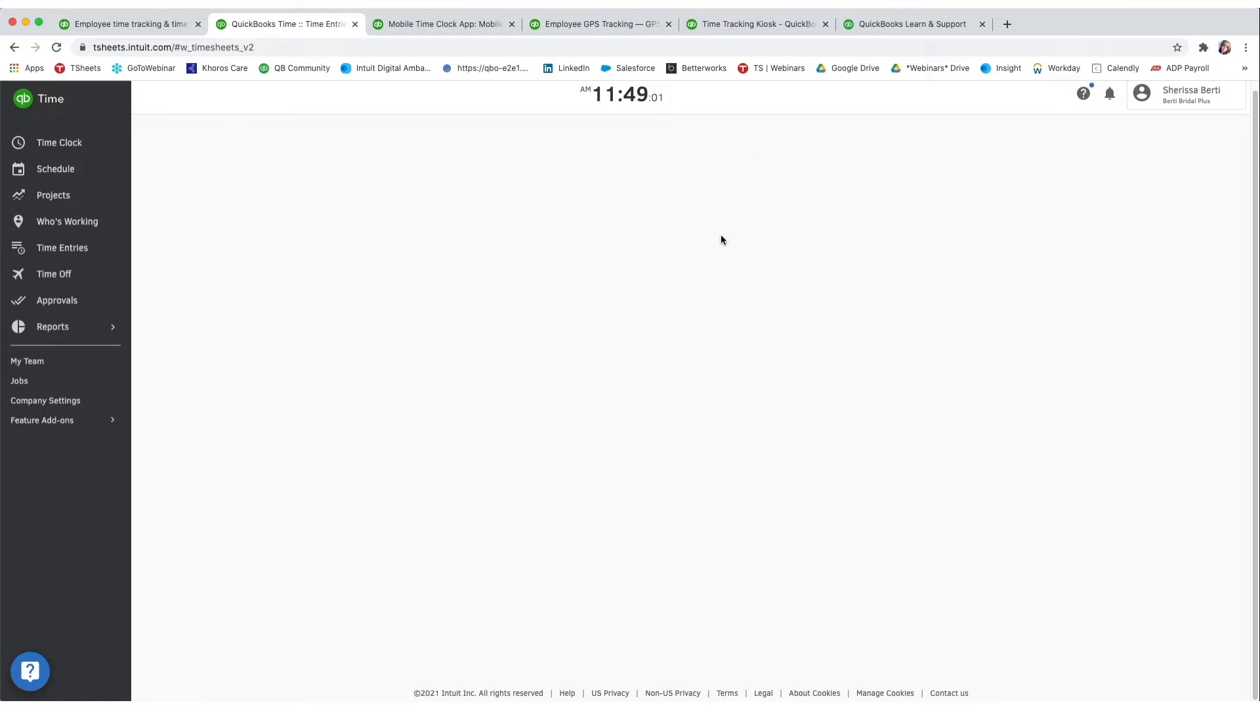
Open the Who's Working window and review its team groups along with the filter and sort options.
left_click(102, 225)
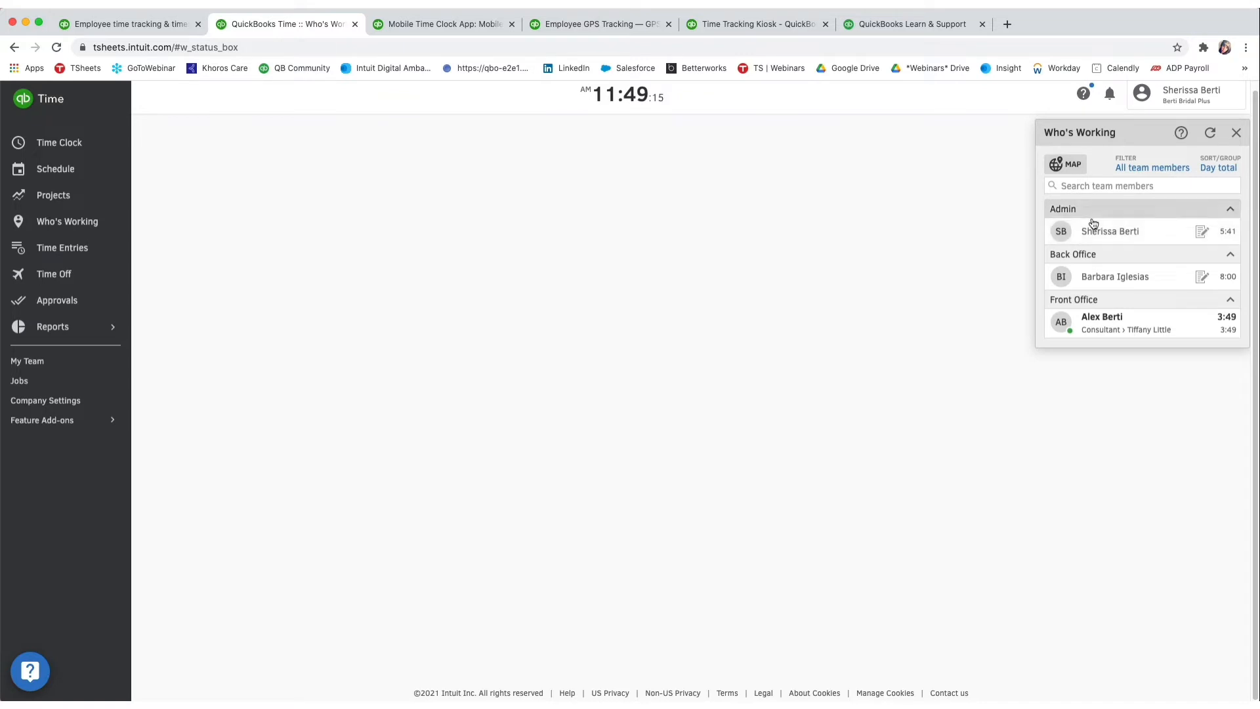
mouse_move(1209, 217)
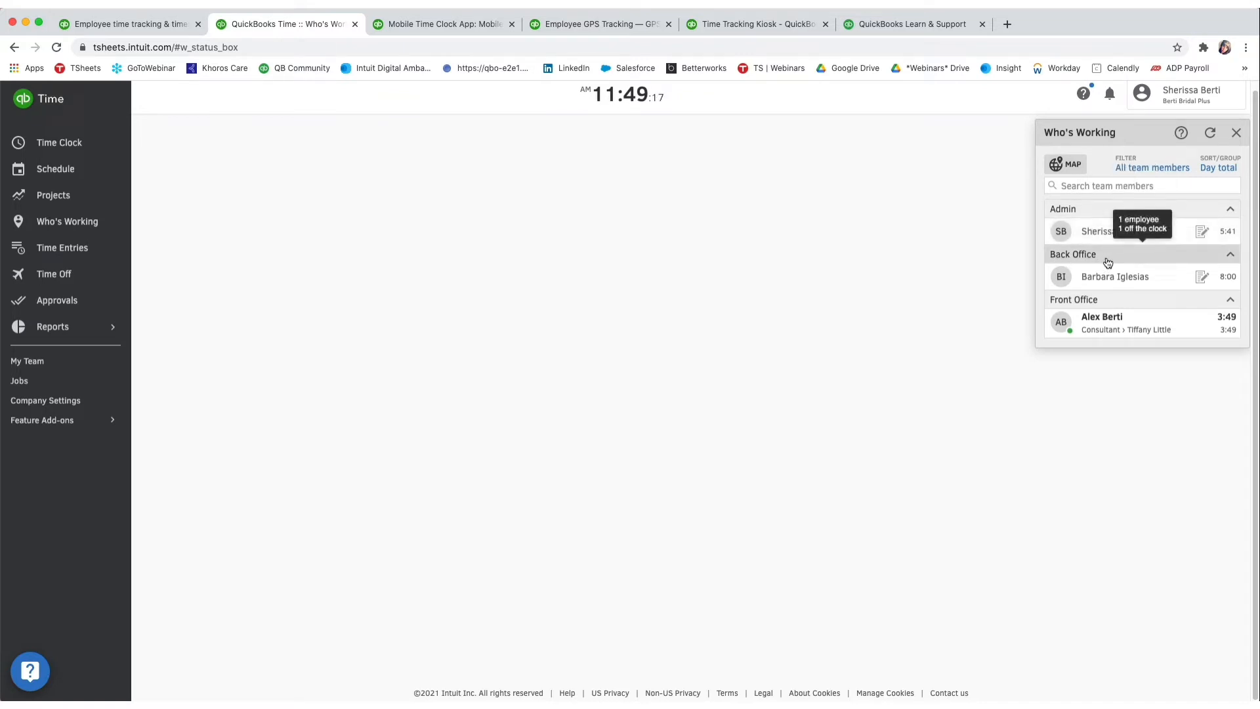
mouse_move(1149, 313)
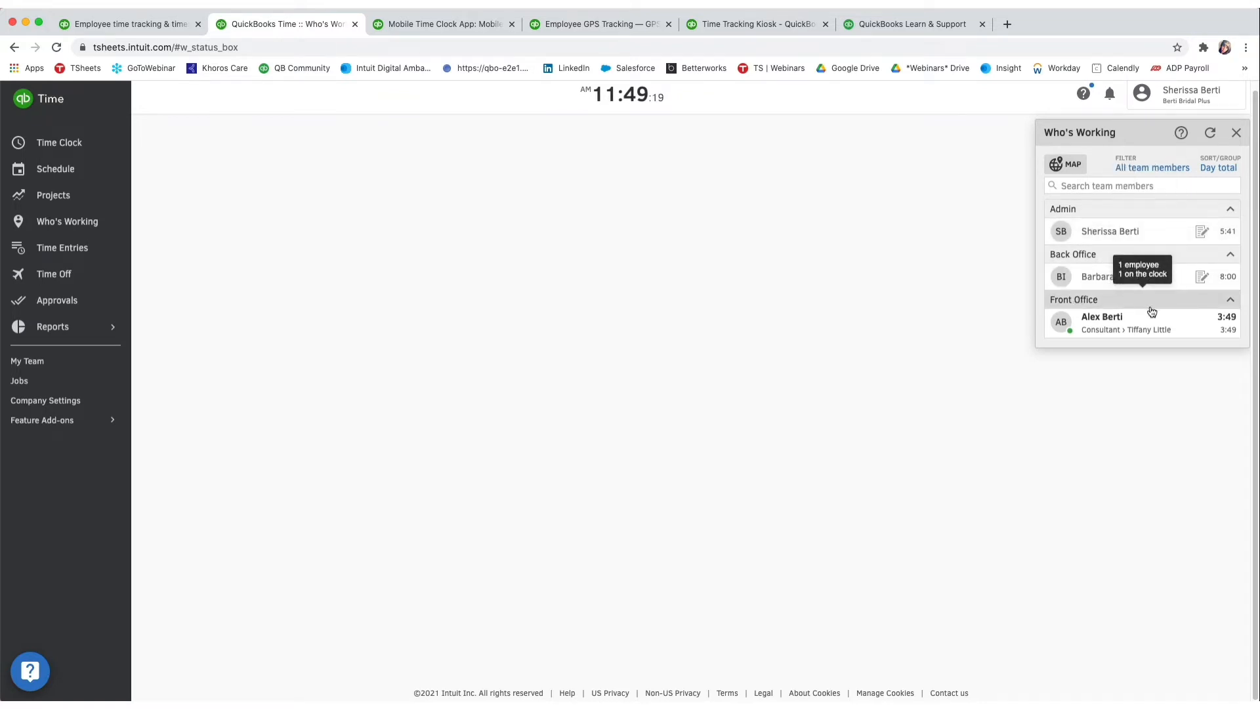
left_click(1154, 172)
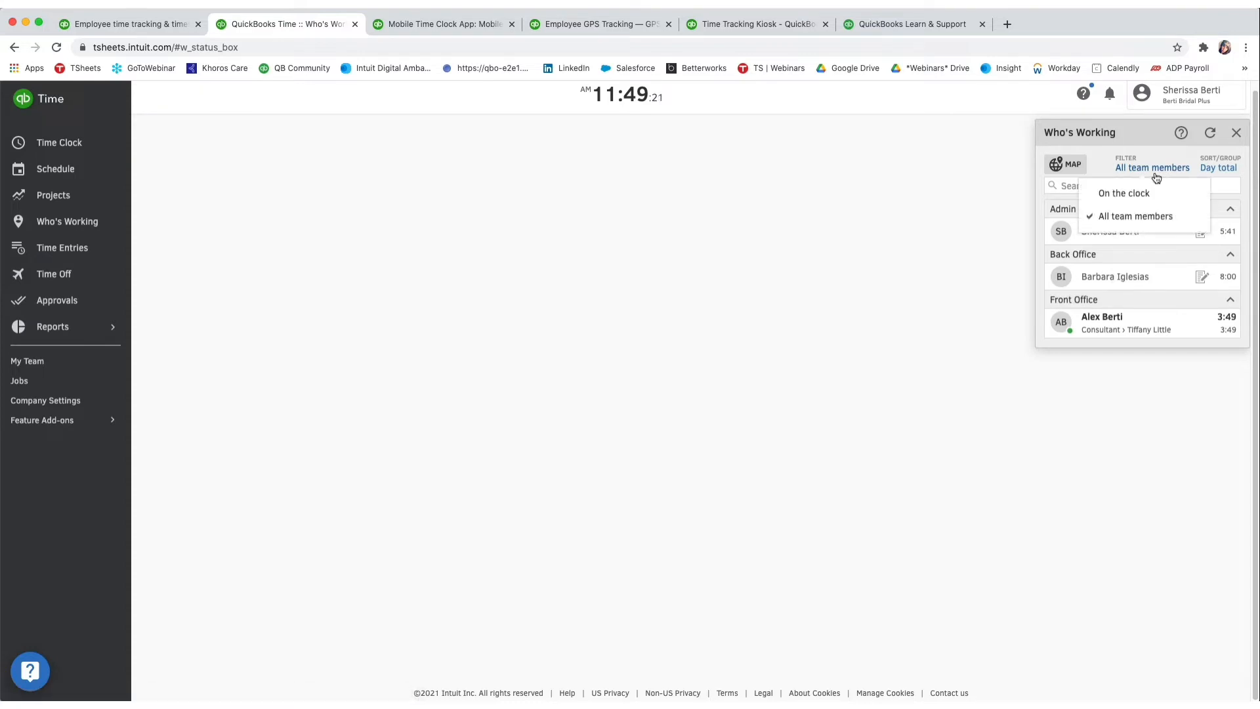
left_click(1218, 170)
left_click(1218, 172)
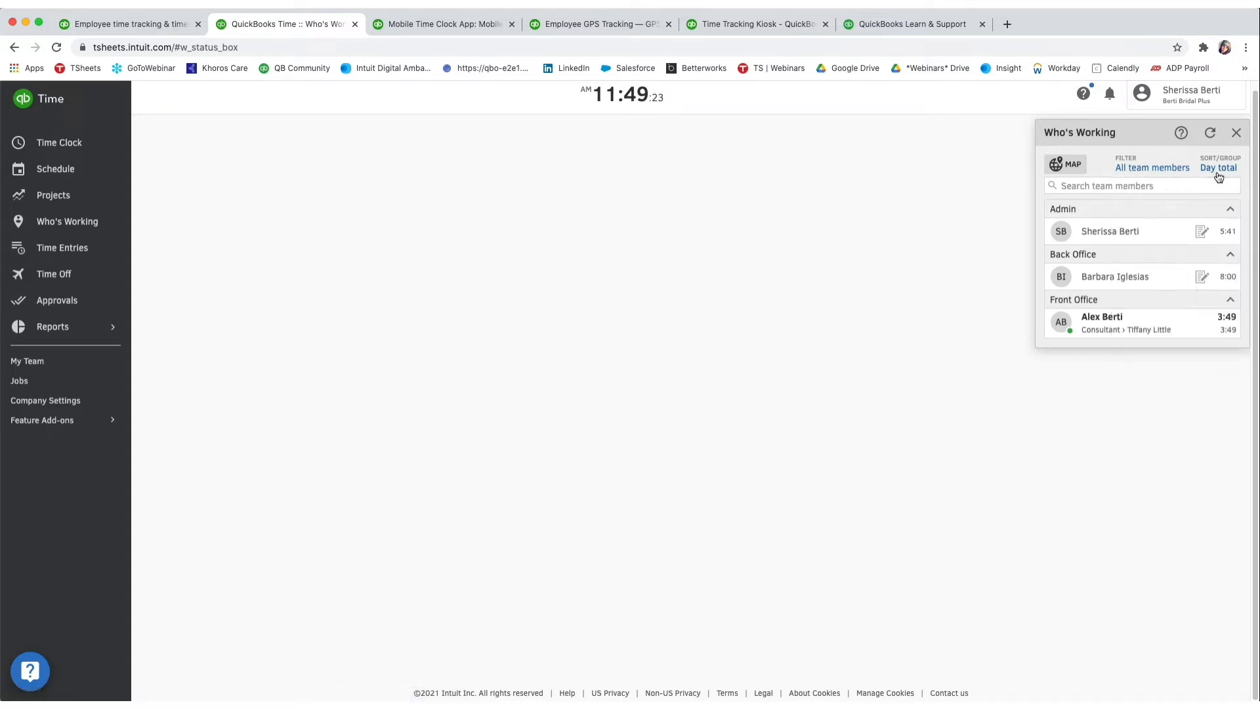
Clock in the Admin group's team member from Who's Working on the Front Desk › Sales job.
left_click(1200, 238)
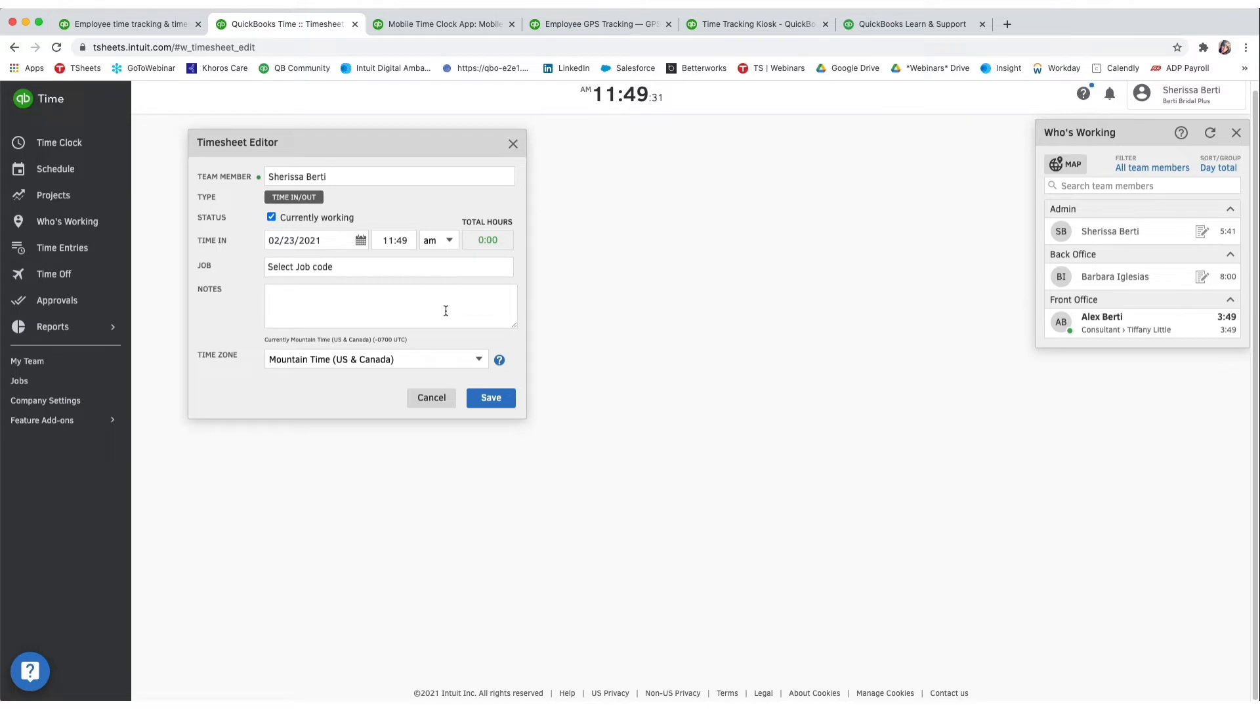
left_click(315, 267)
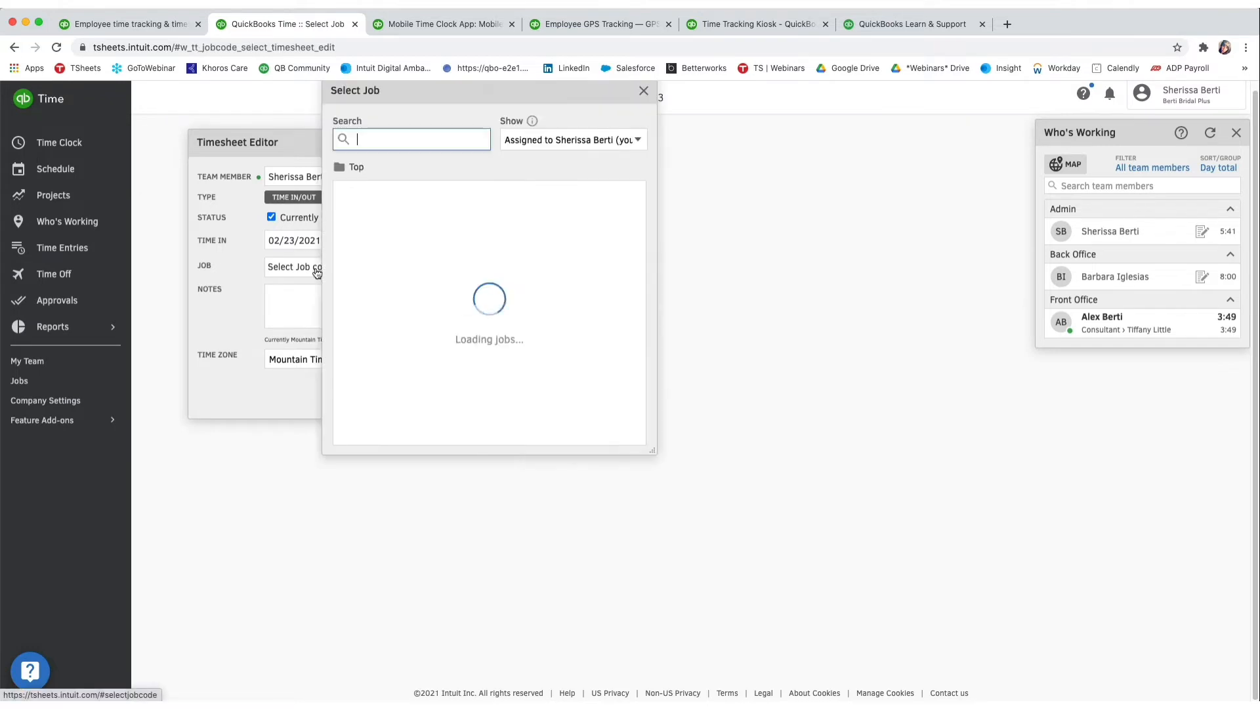
left_click(403, 271)
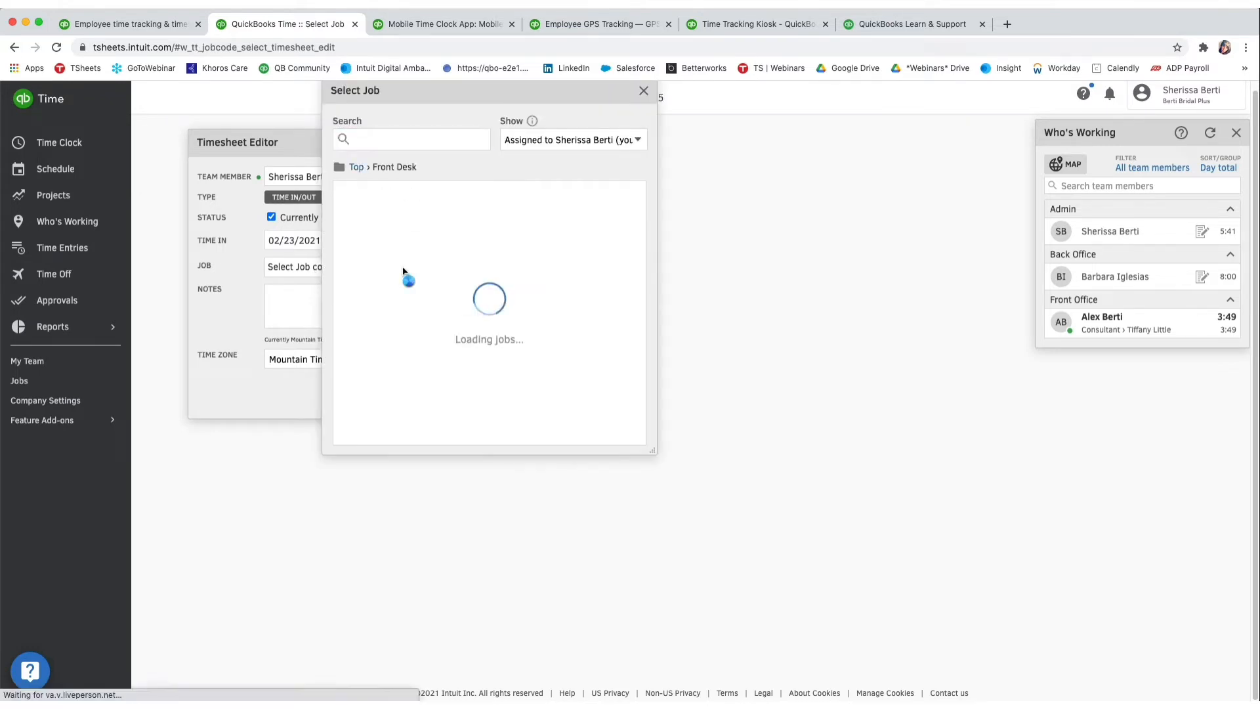
left_click(359, 227)
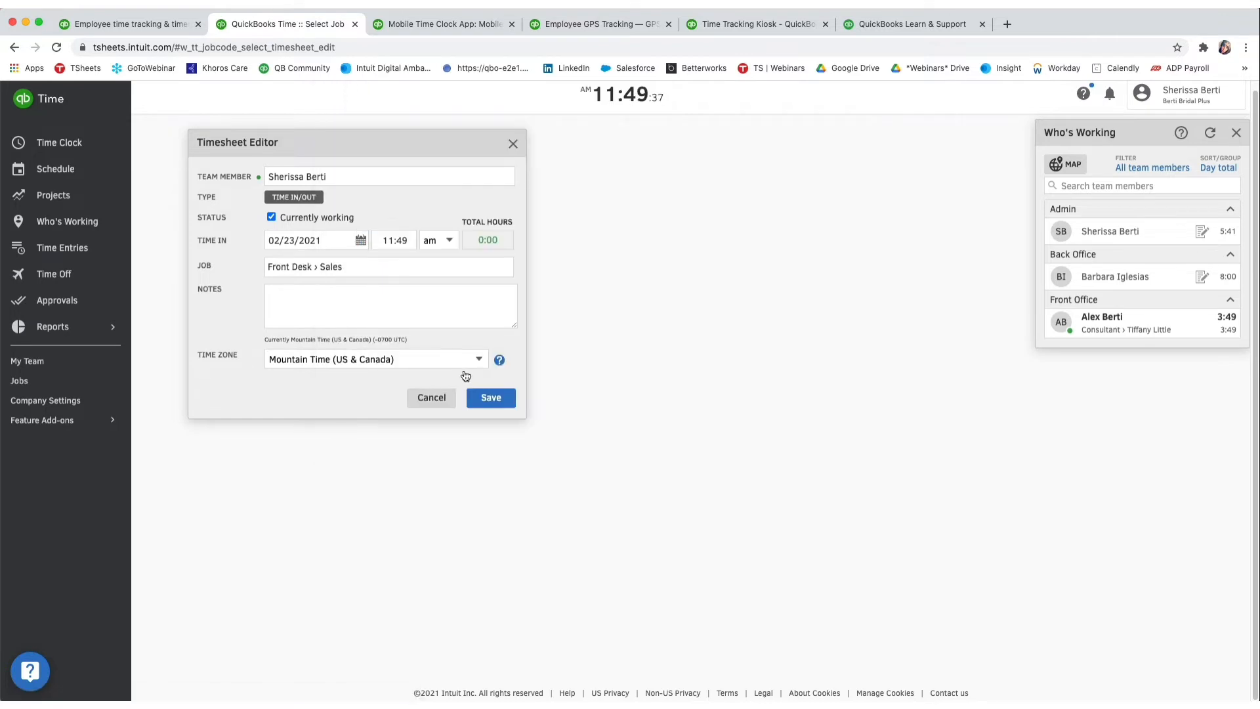
left_click(489, 398)
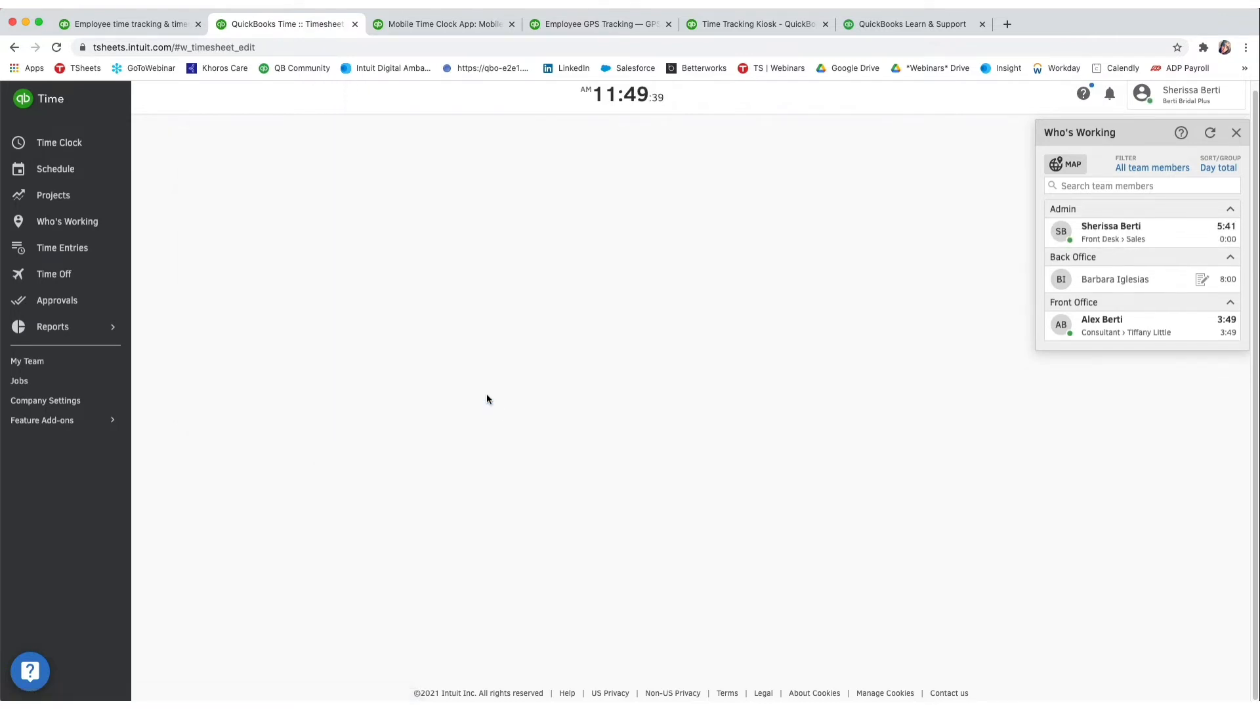
Clock out the Front Office team member by ending the Currently working status, save the timesheet, and close Who's Working.
left_click(1195, 332)
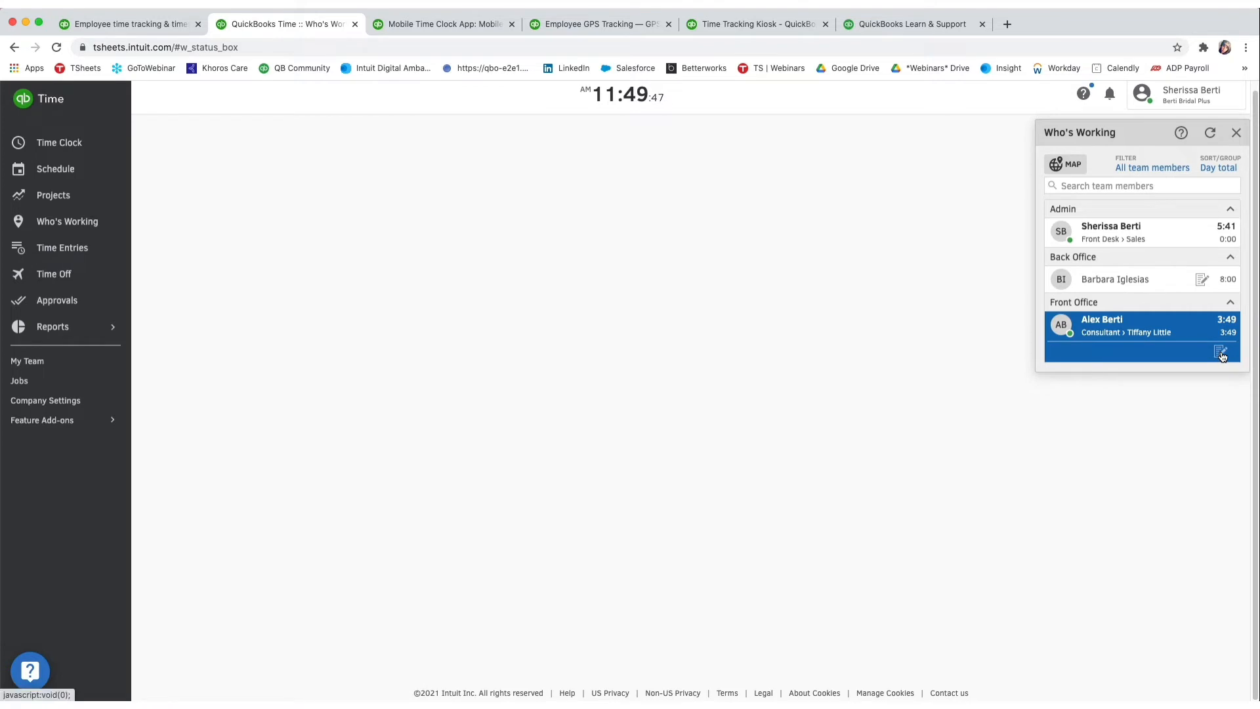
left_click(1221, 353)
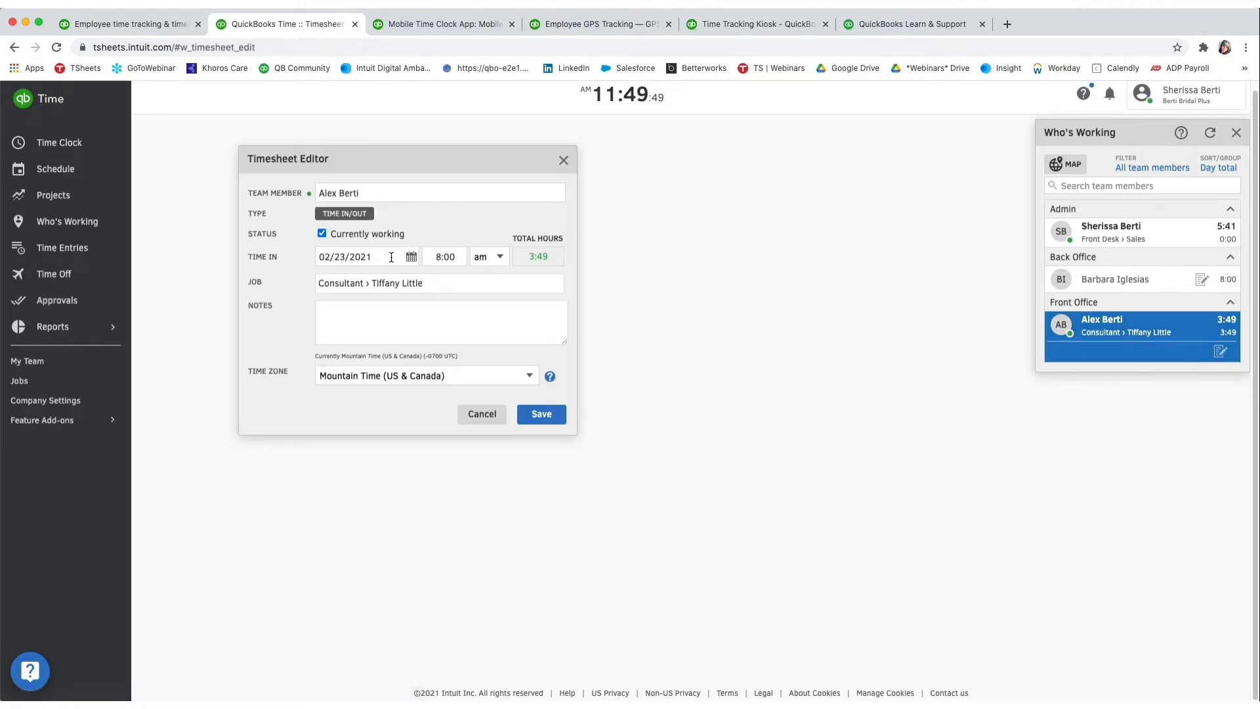
left_click(320, 232)
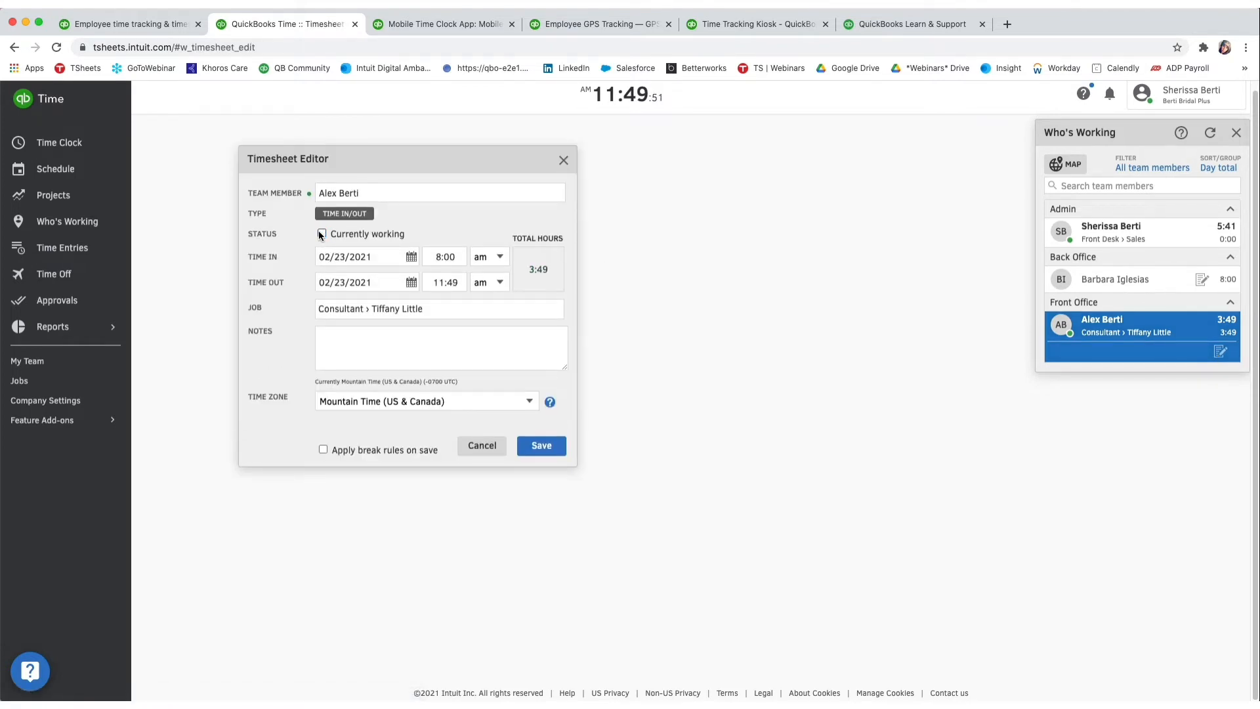
left_click(372, 360)
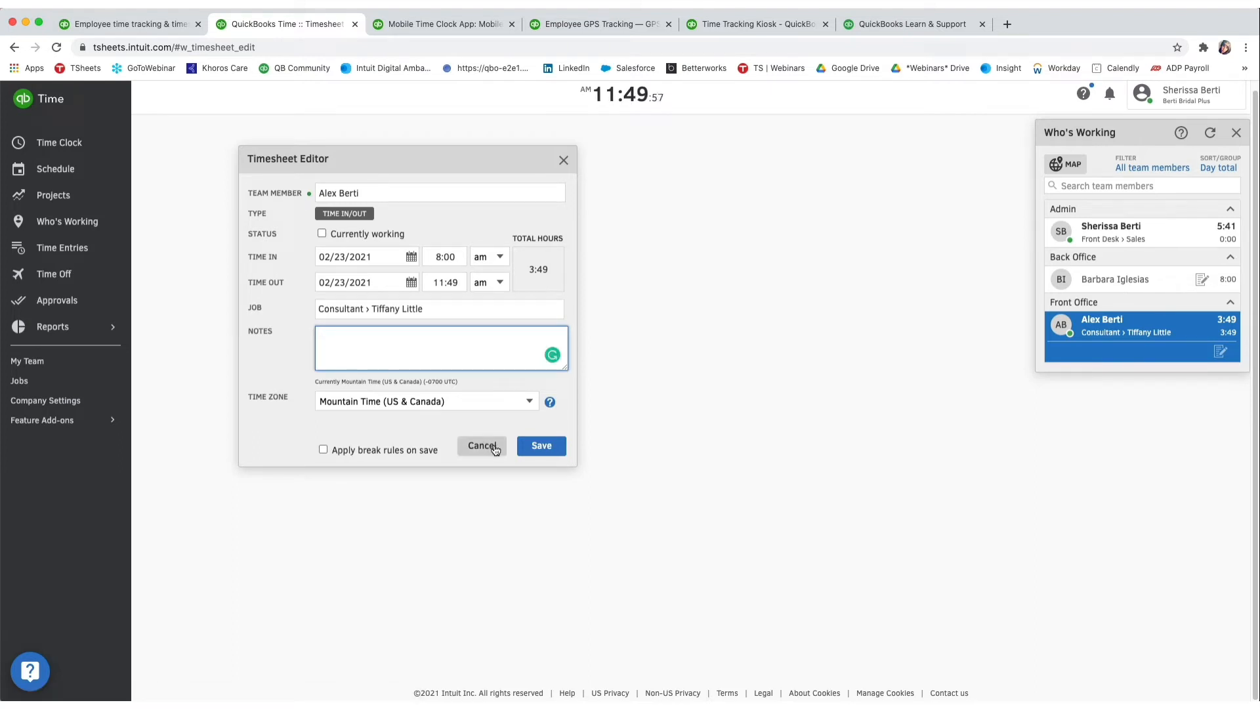
left_click(527, 447)
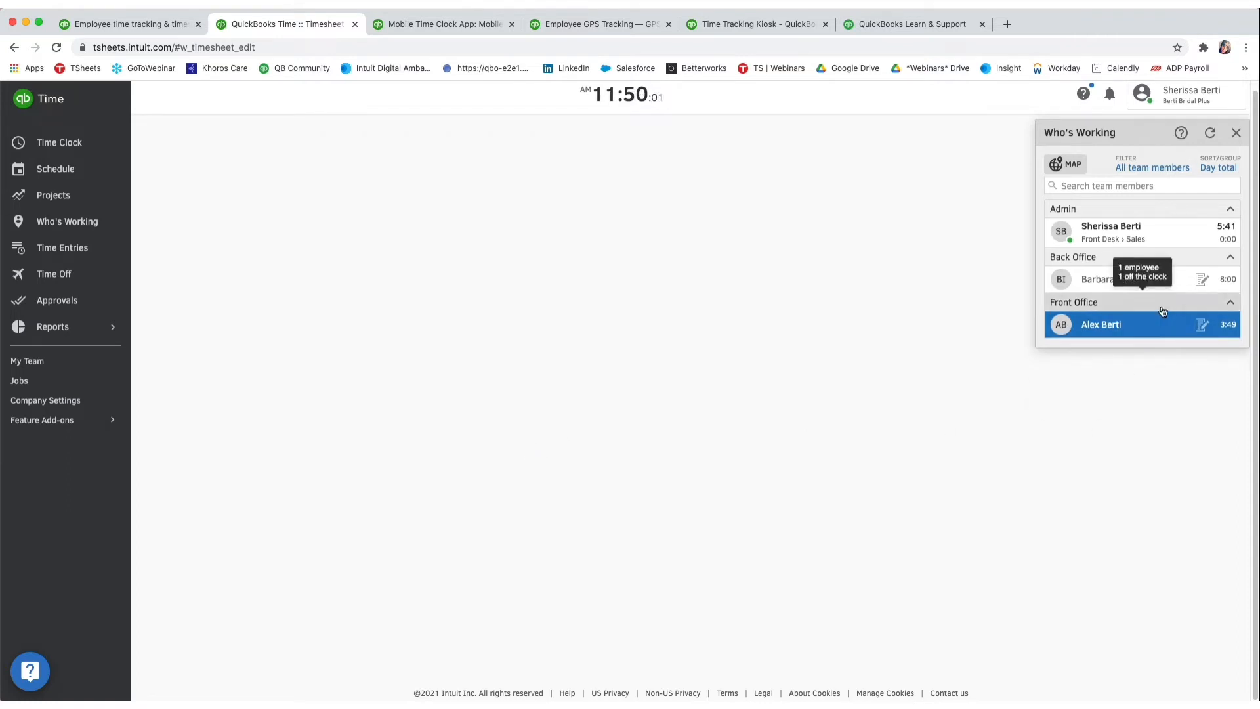
left_click(1235, 134)
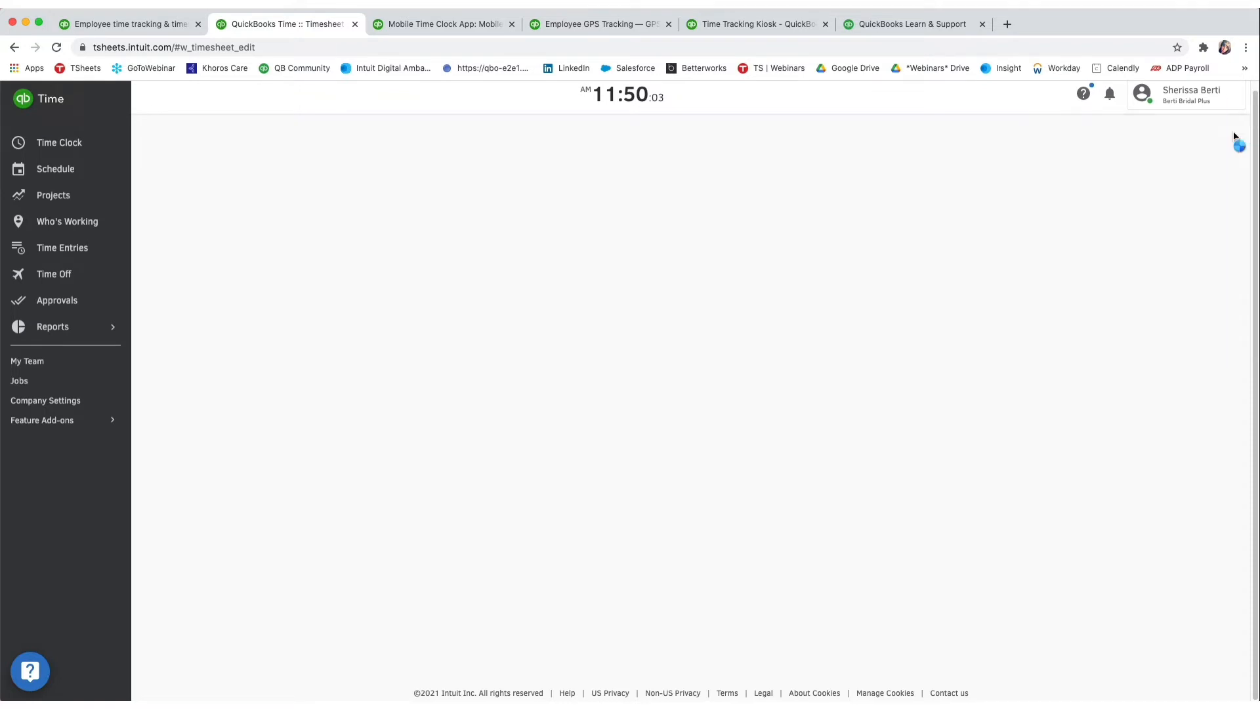
Show the Timesheets list in Time Entries and reposition the window so that it fits on the page.
left_click(92, 258)
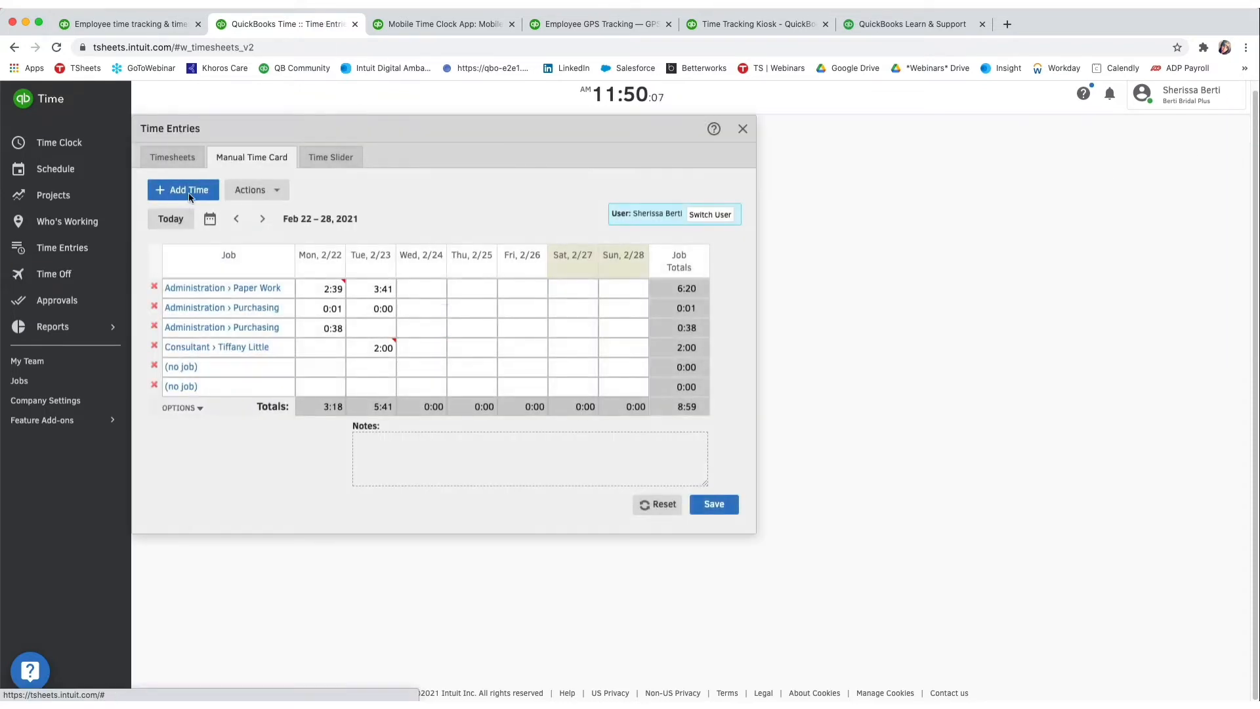
left_click(176, 157)
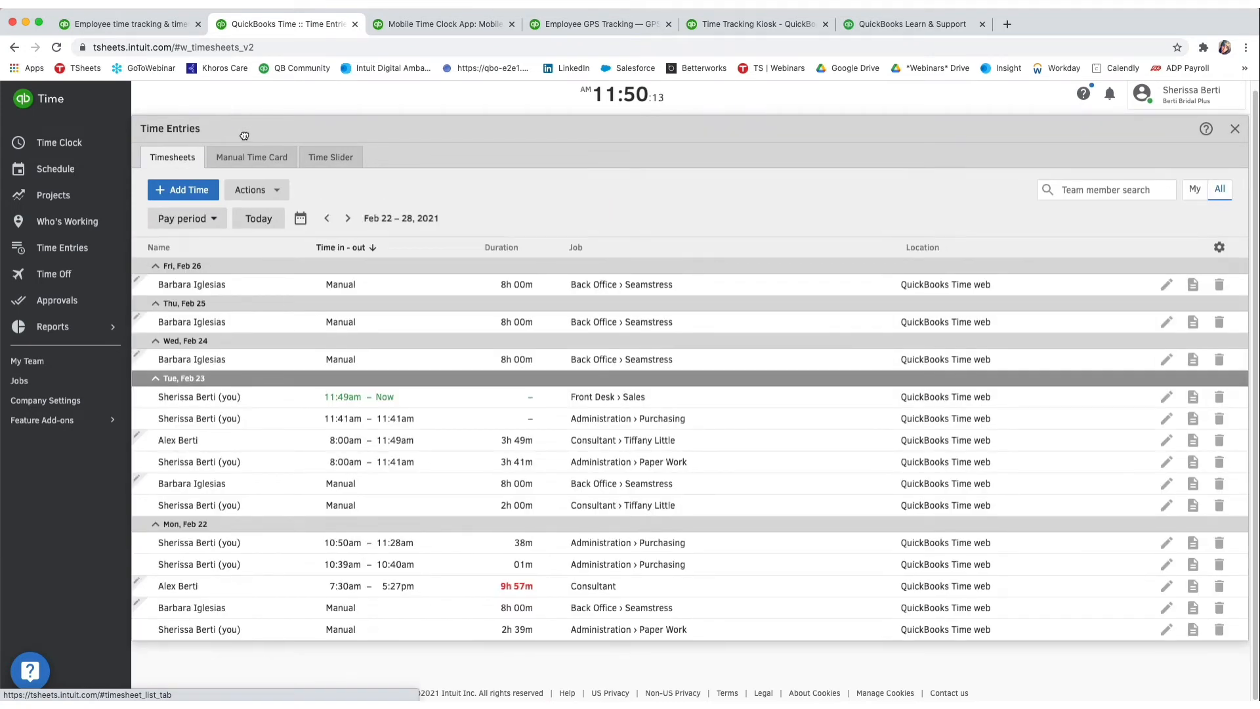
left_click_drag(244, 134, 209, 105)
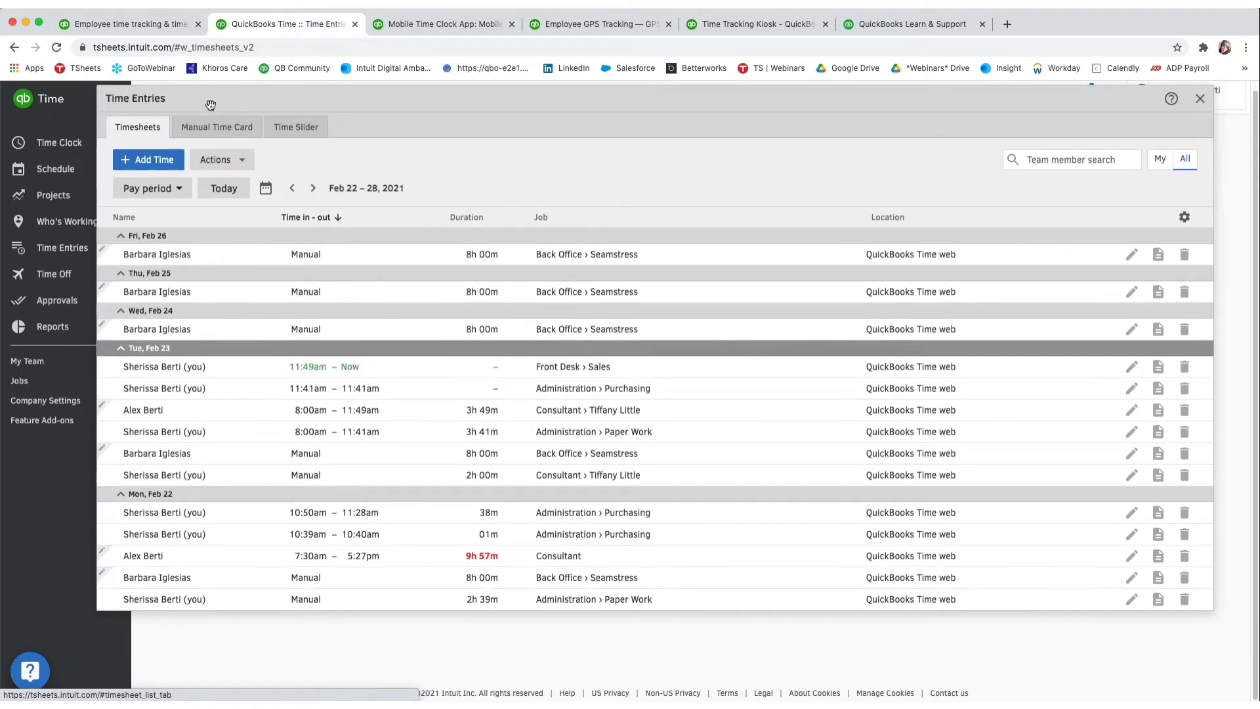
Review the Timesheets date range choices, the calendar for other months, and the available timesheet actions, keeping the Pay period view.
left_click(179, 187)
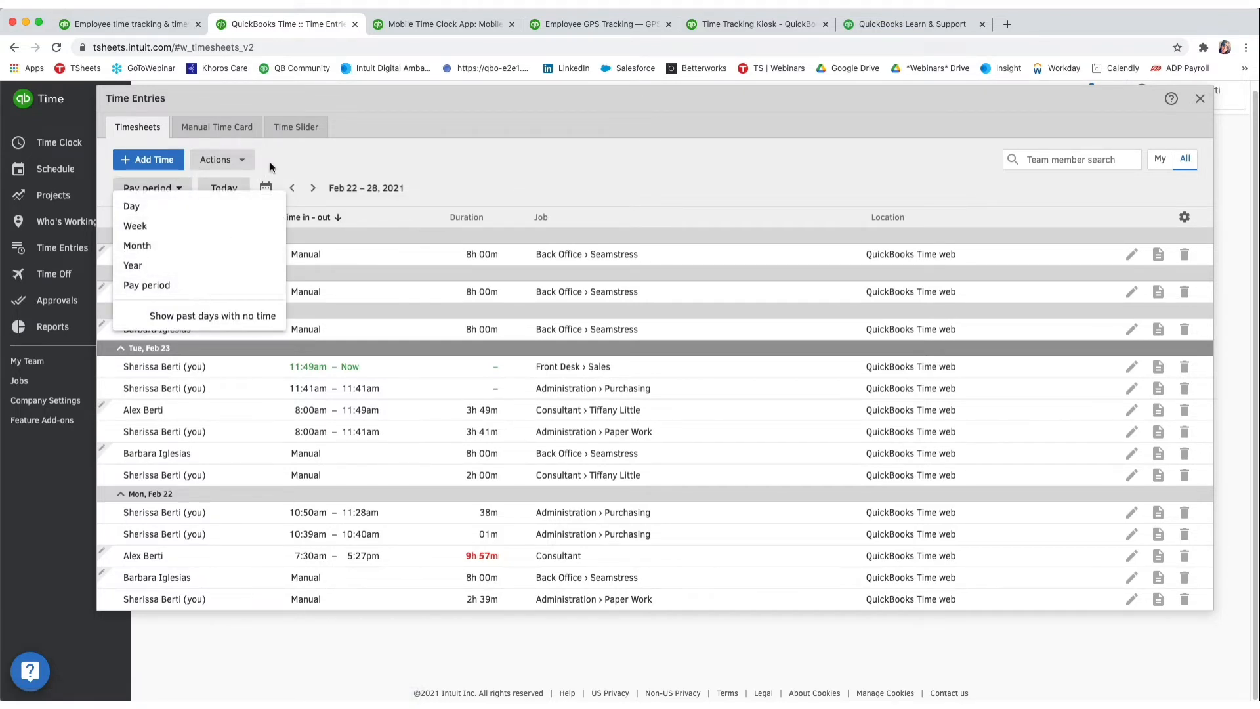
left_click(201, 289)
left_click(265, 186)
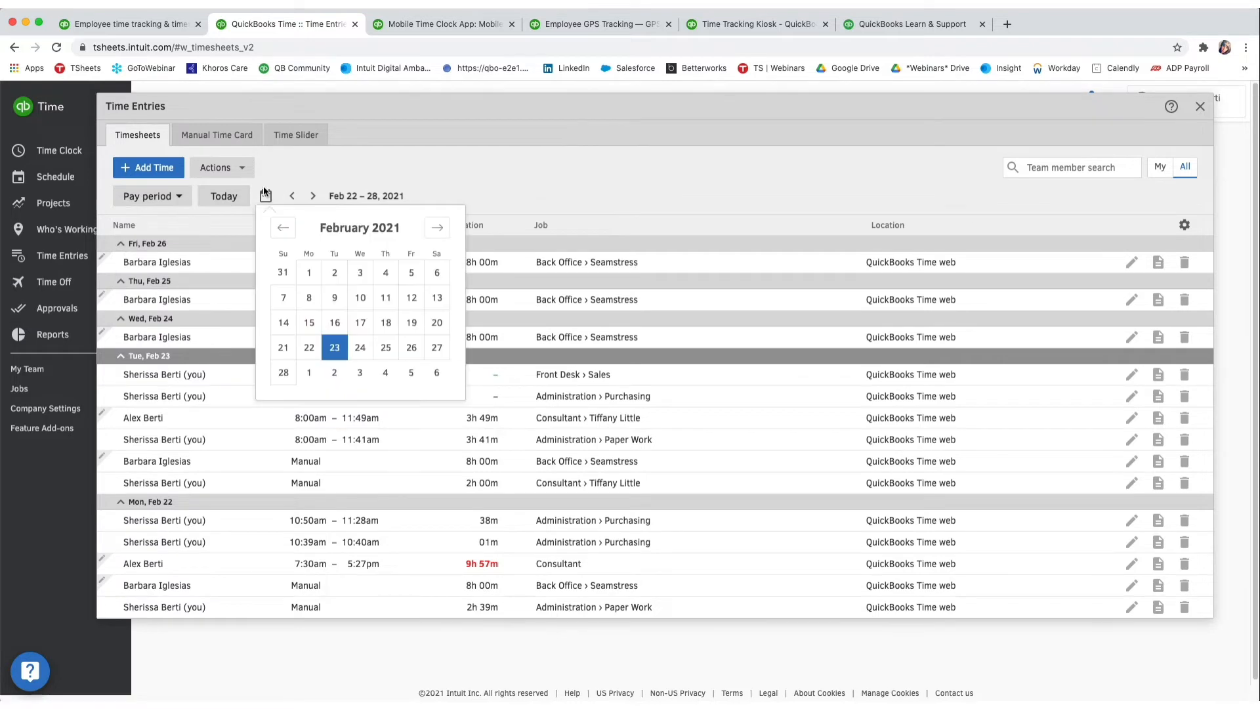
left_click(283, 227)
left_click(438, 227)
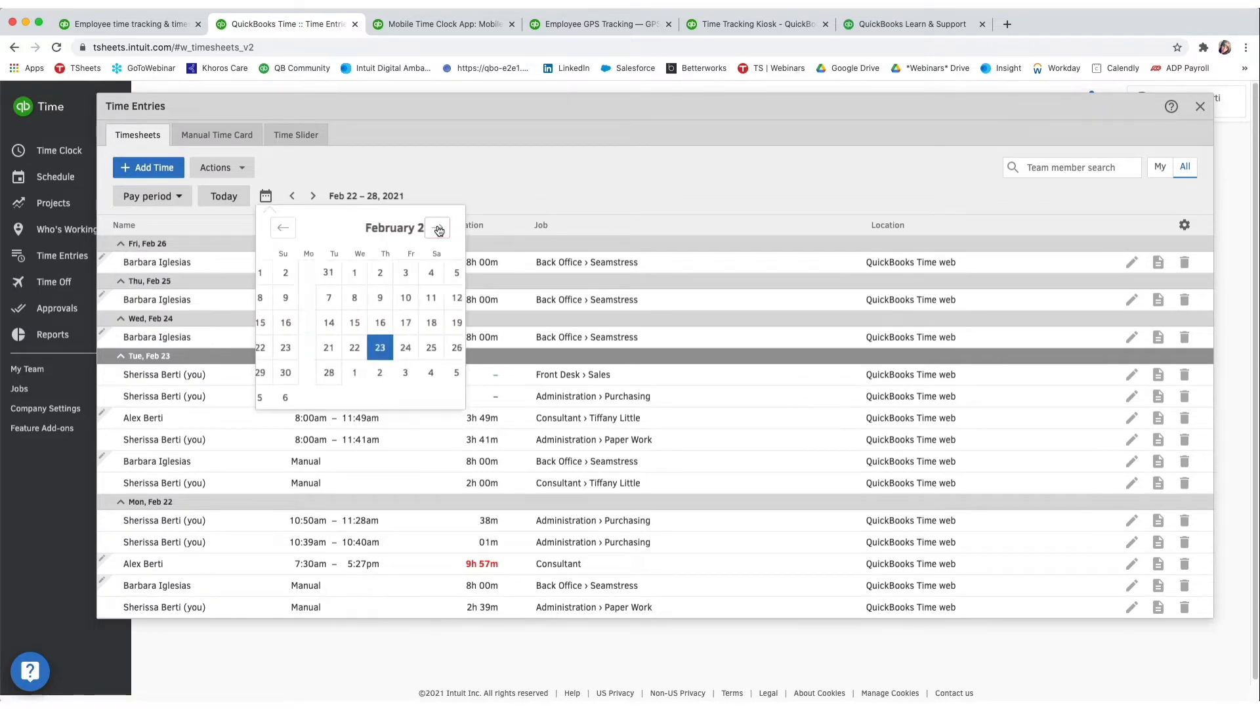
left_click(411, 172)
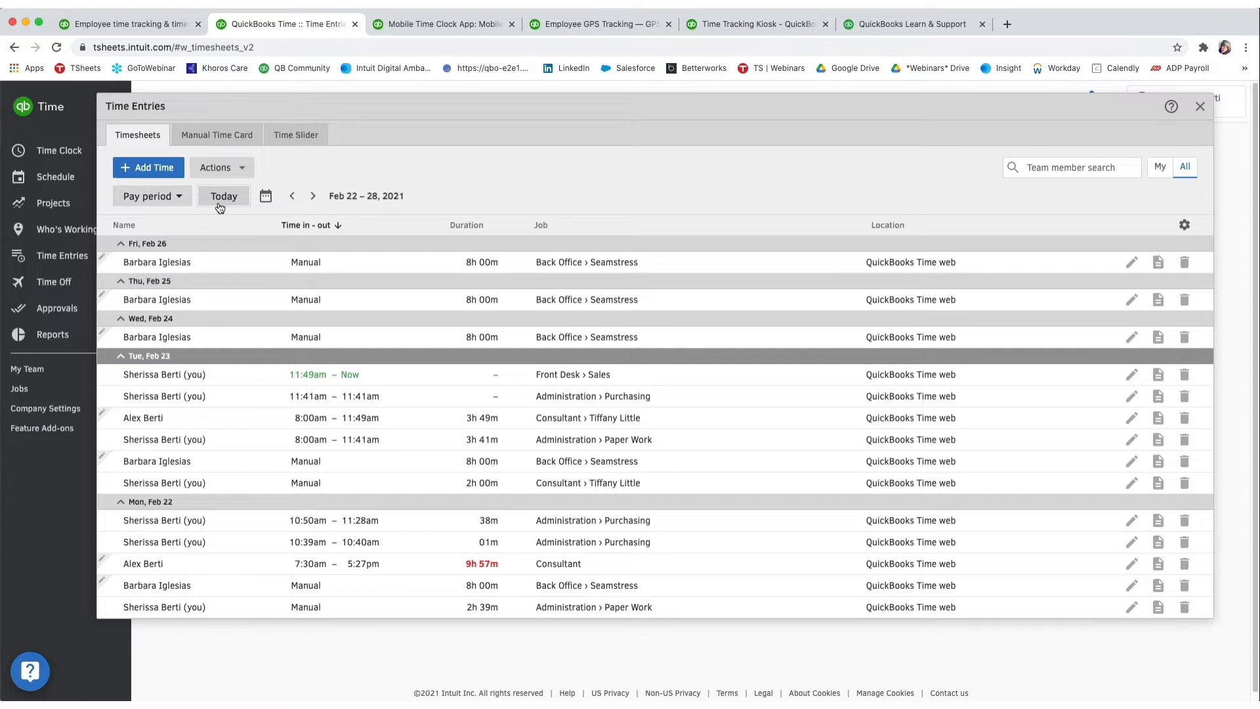
left_click(246, 167)
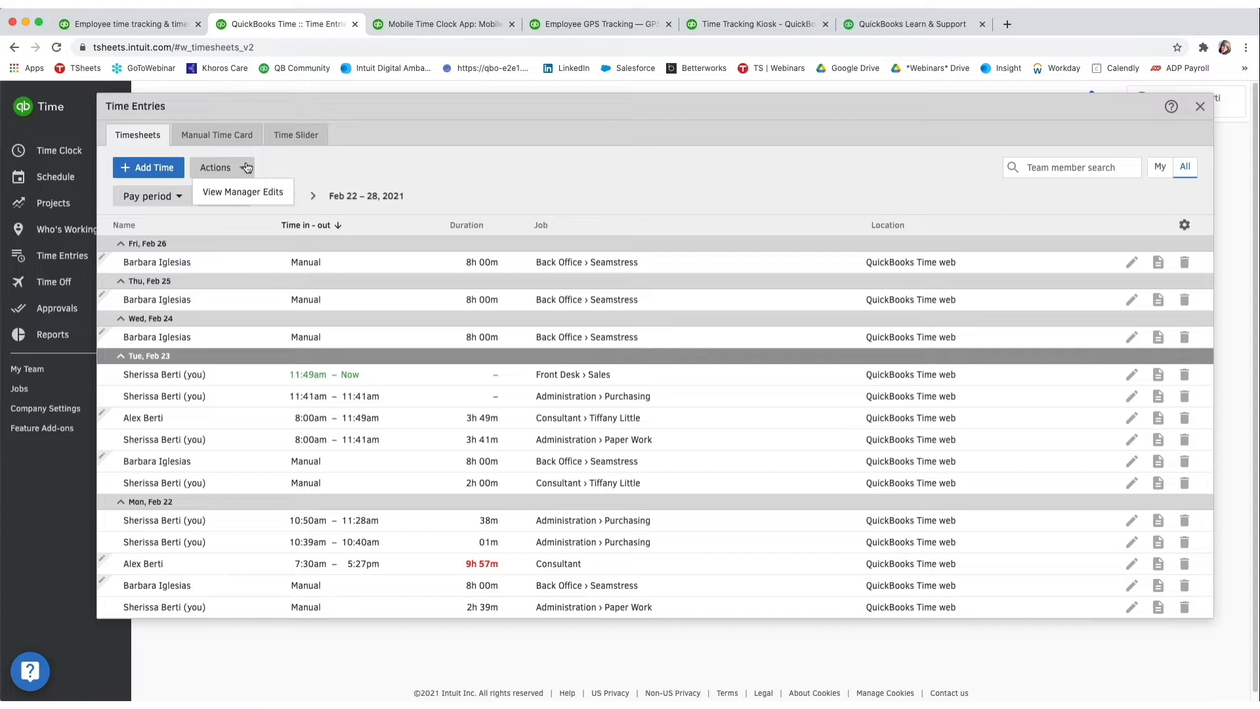
left_click(377, 183)
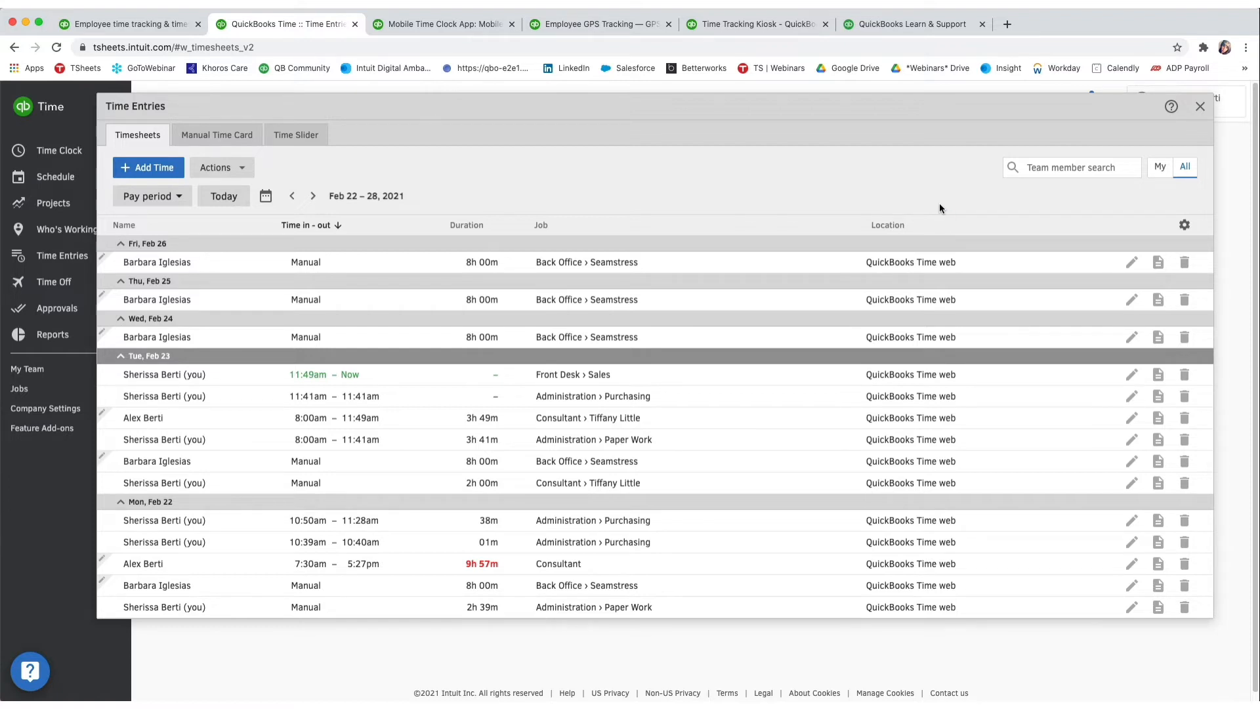
Check the Feb 23 8:00am – 11:49am entry in the Timesheet Editor and view the history of the 11:41am Purchasing entry.
left_click(1132, 419)
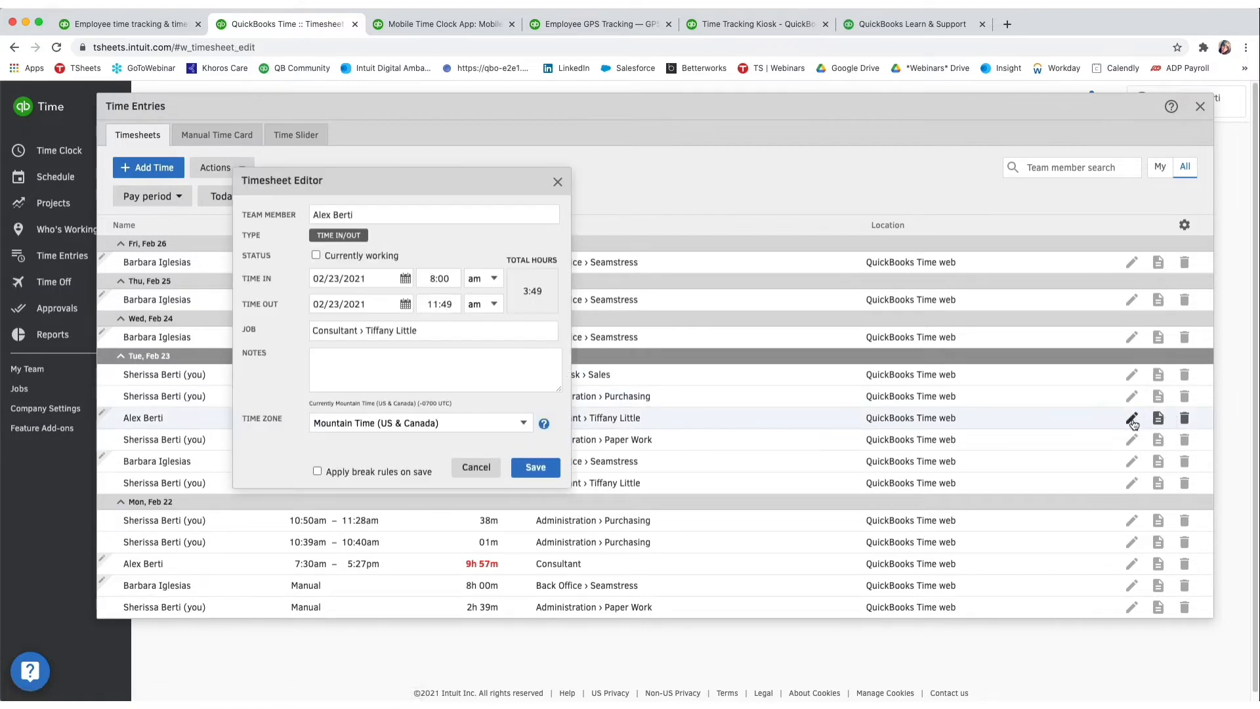
left_click(533, 468)
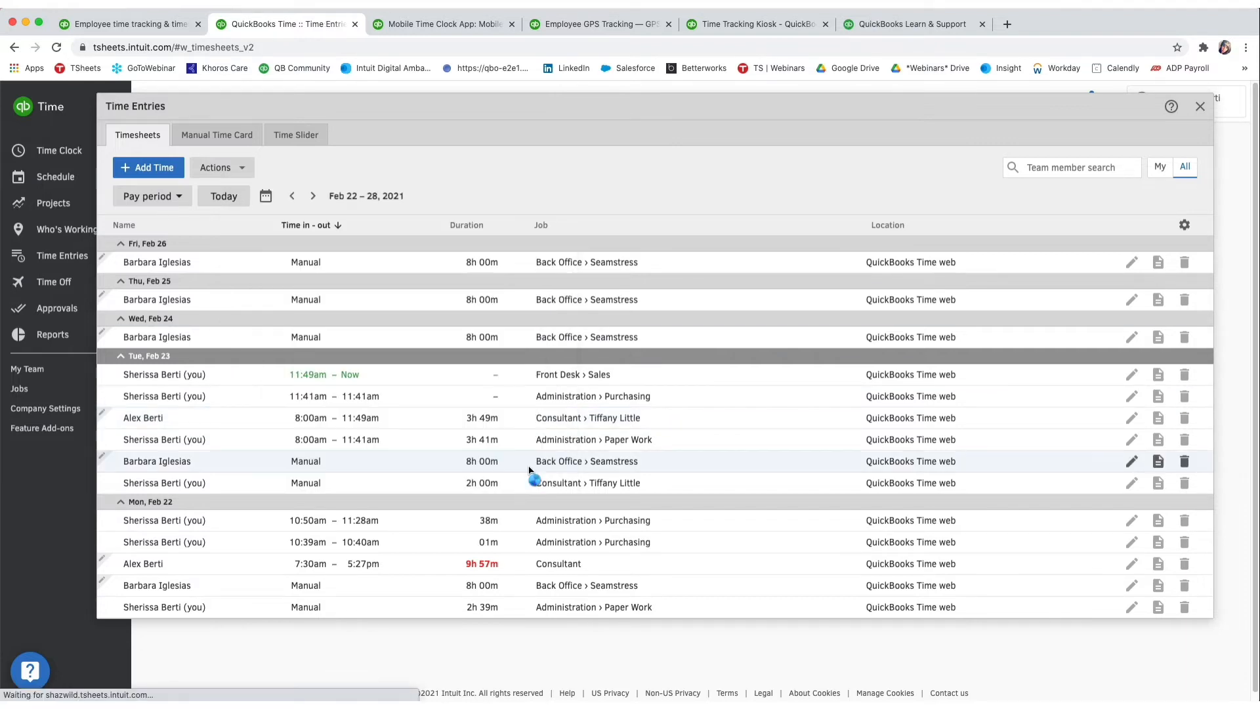
left_click(1159, 397)
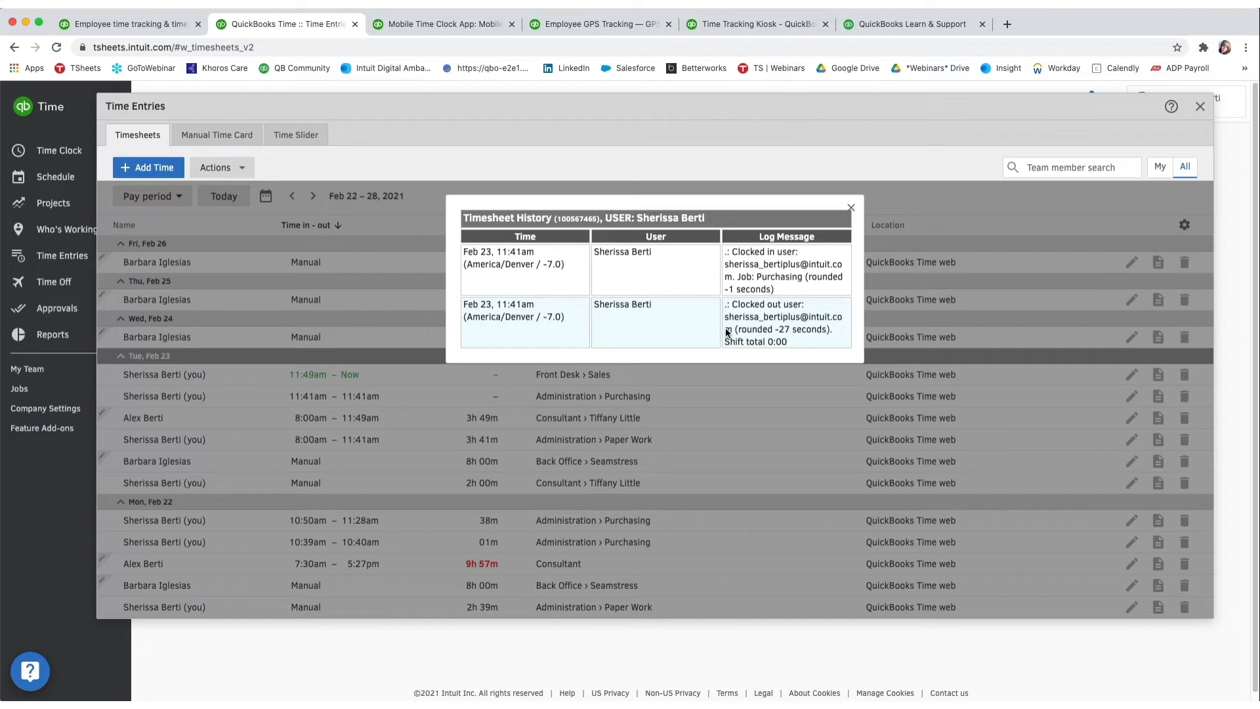
left_click(851, 209)
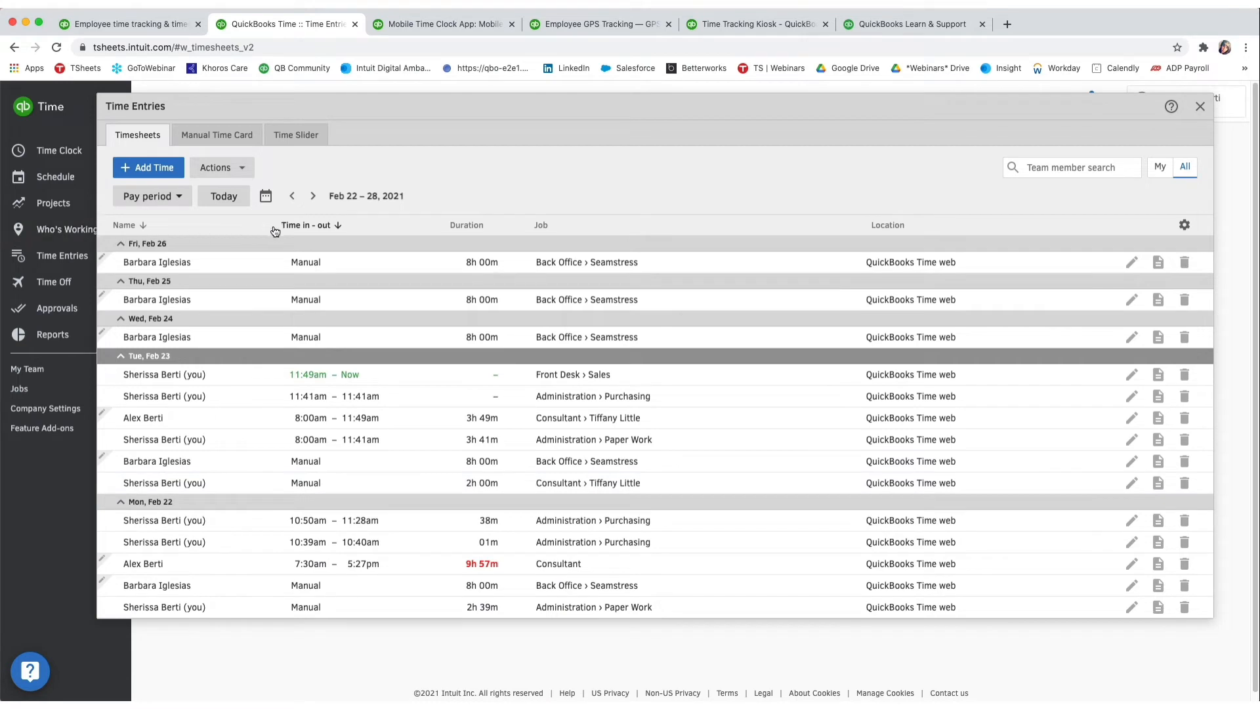
Review the selectable timesheet columns, and compare the My timesheets view with the All view.
left_click(1185, 227)
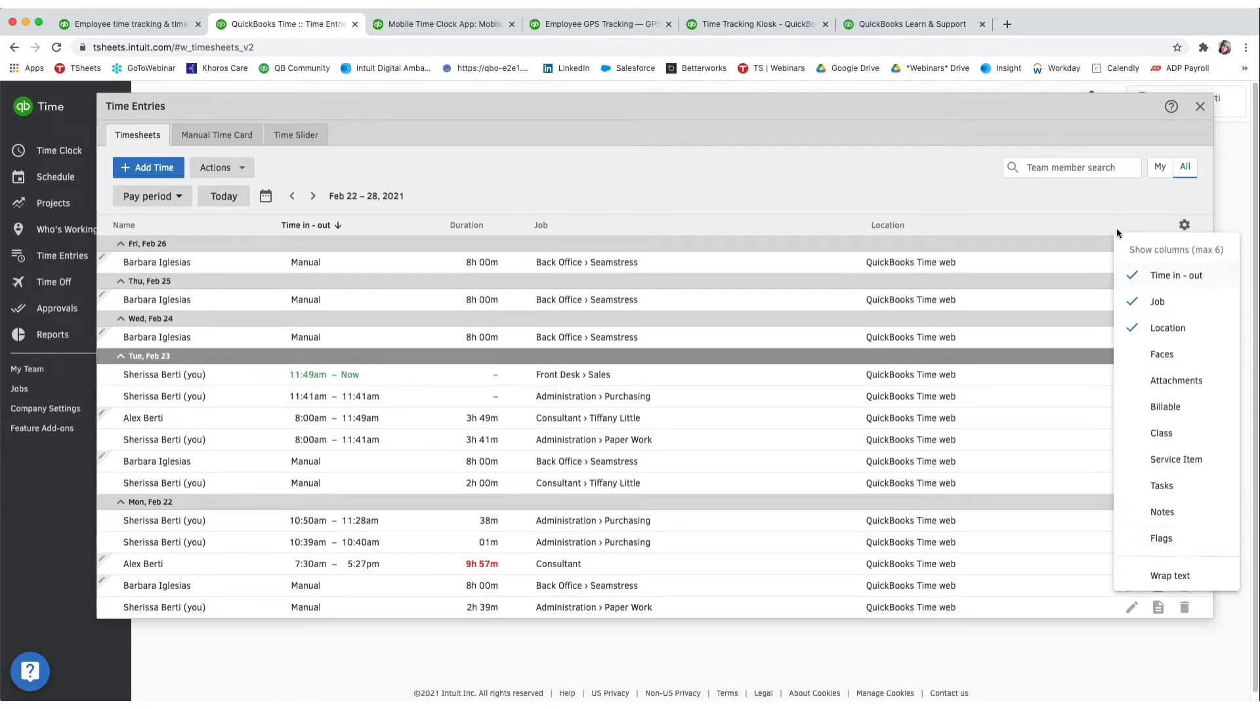
left_click(1118, 211)
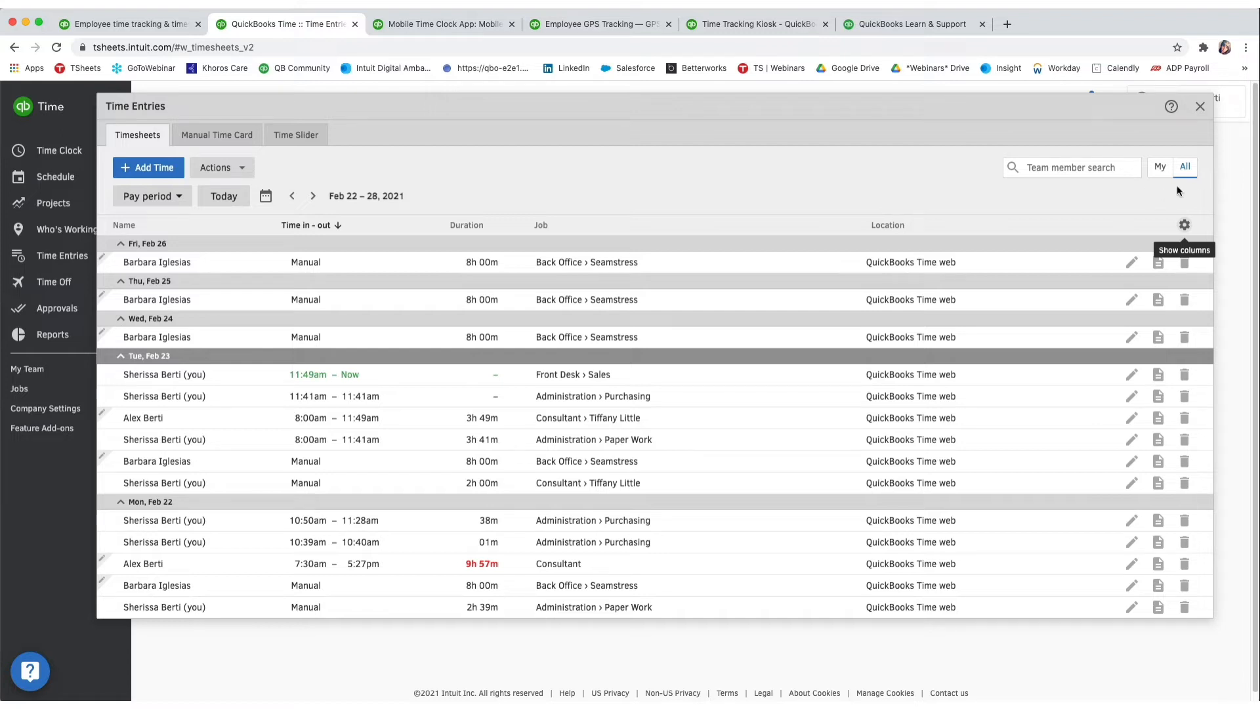
left_click(1161, 168)
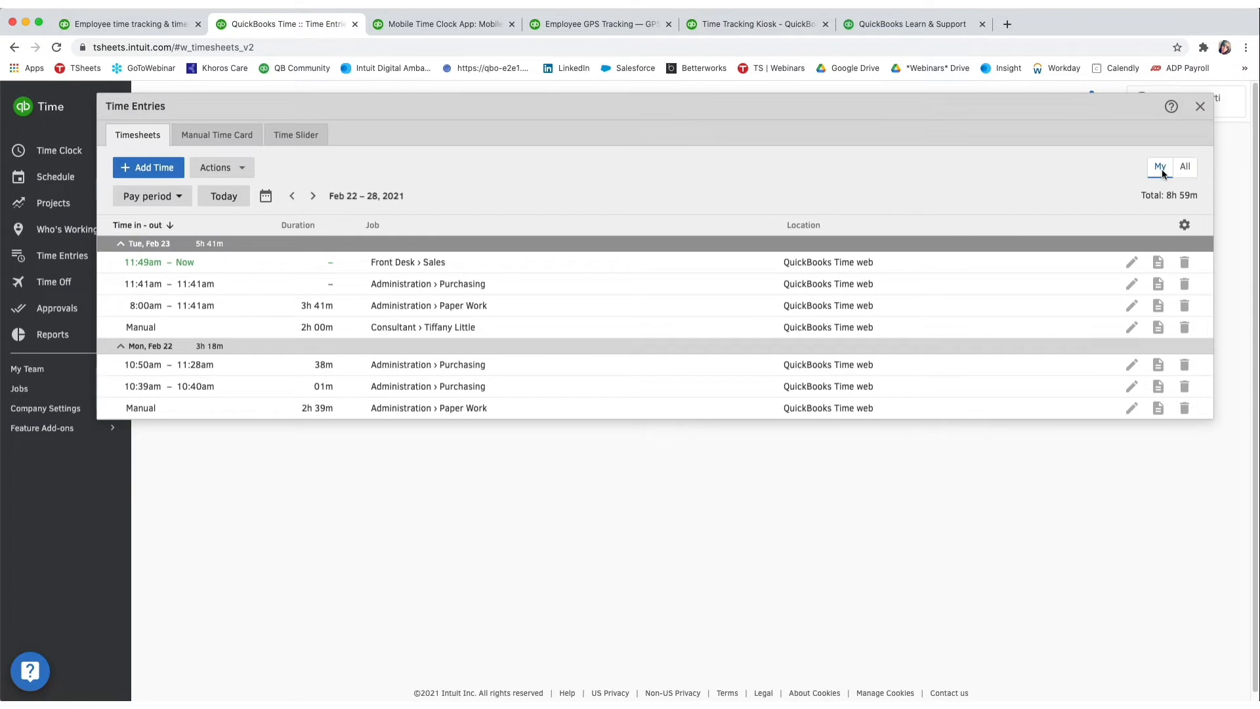
left_click(1184, 168)
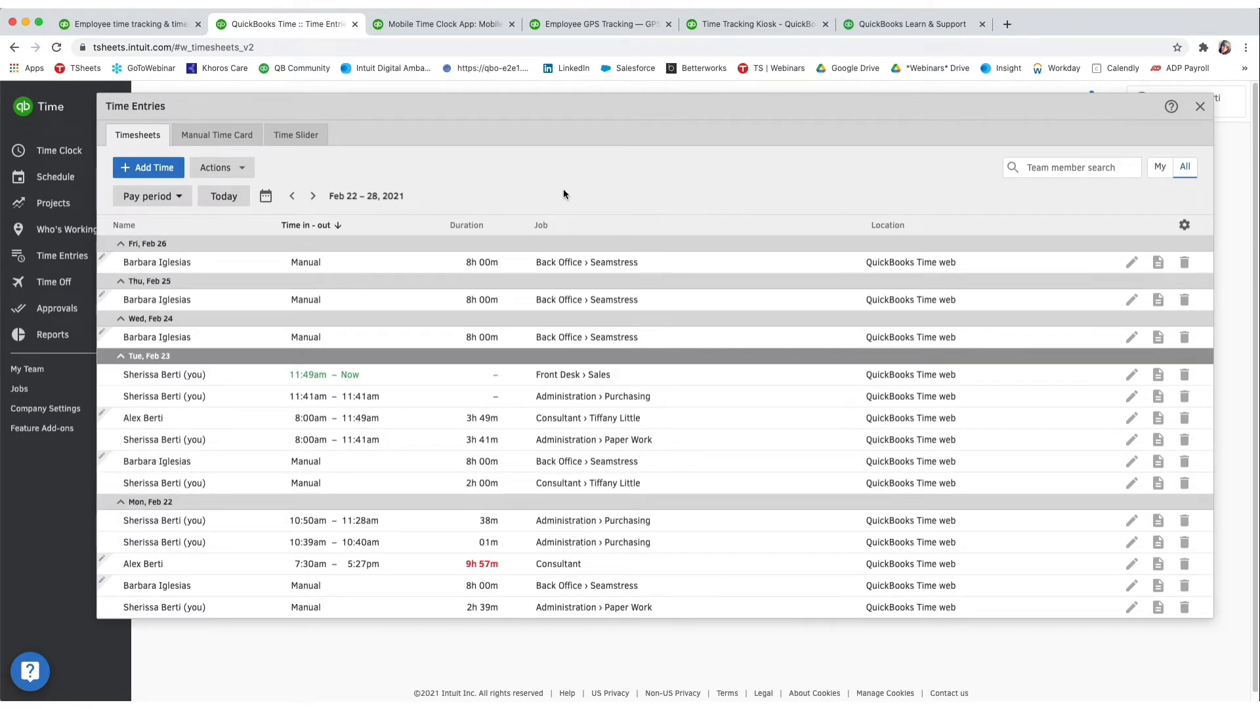
Compare the Time In/Out and Duration forms for adding a timesheet, without saving an entry, and close Time Entries.
left_click(126, 168)
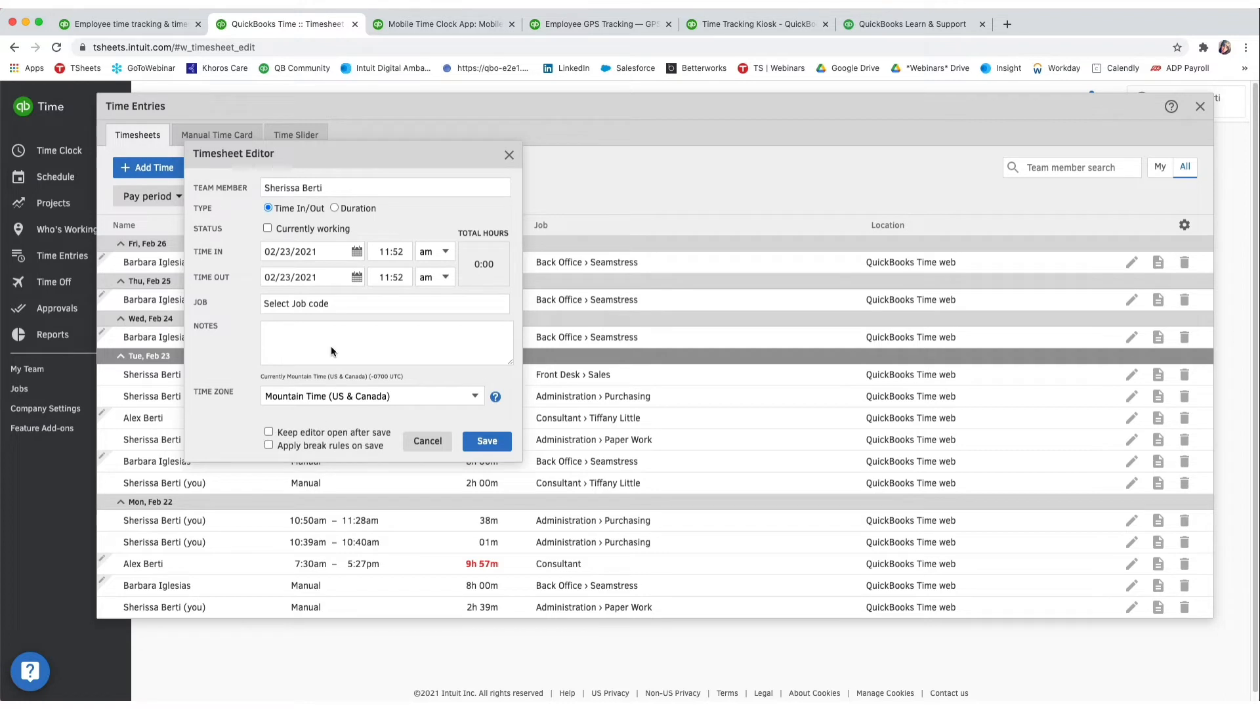
left_click(334, 210)
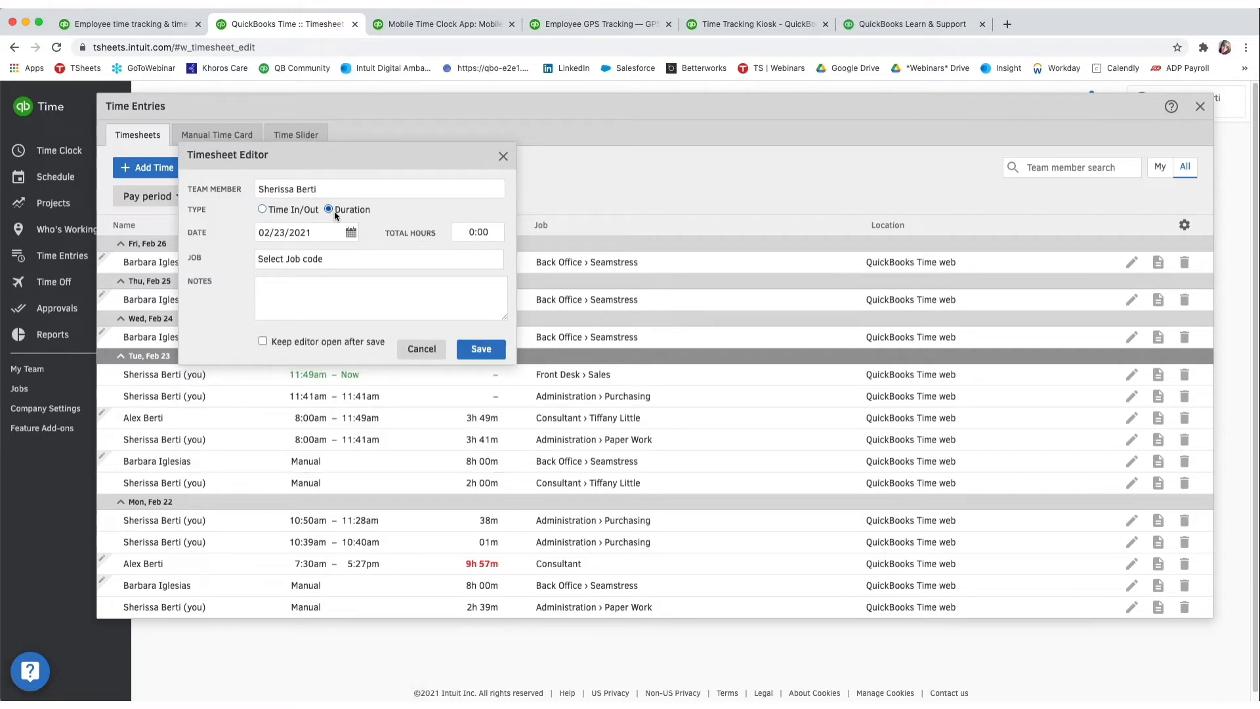
left_click(504, 158)
left_click(1199, 107)
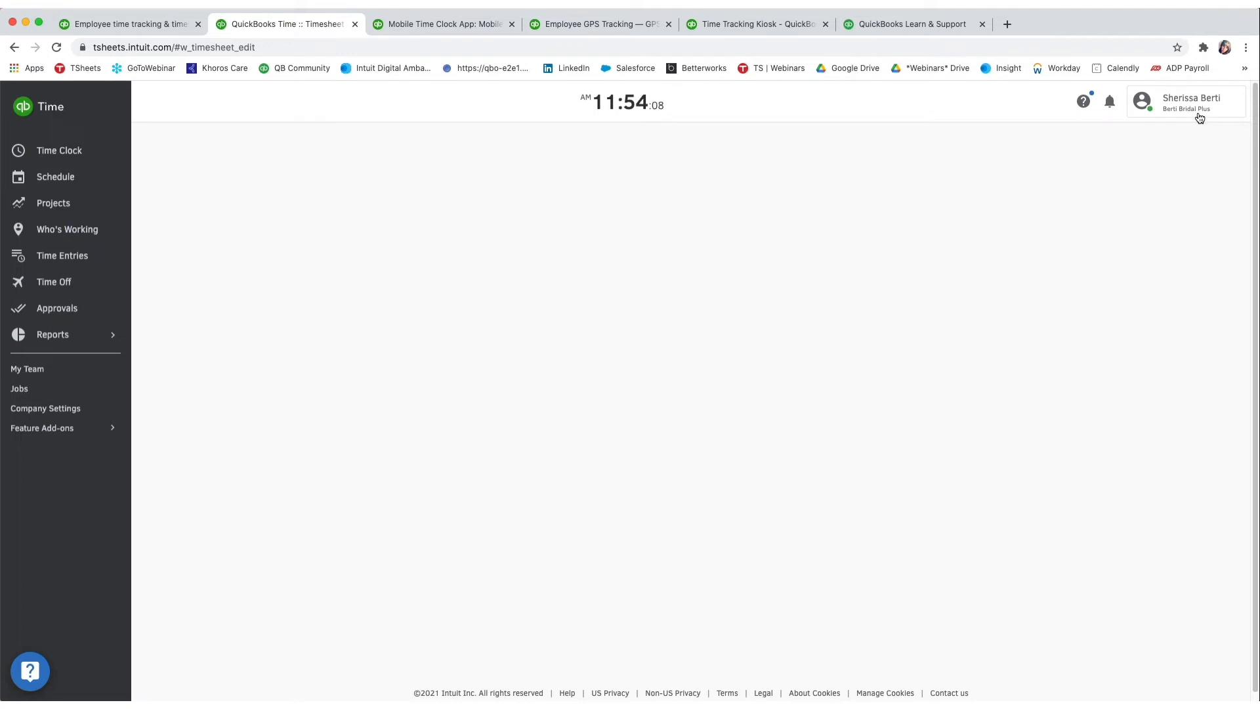
Open the Itemized Total Time report and set a custom date range from 01/01/2021 to 02/23/2021.
left_click(99, 338)
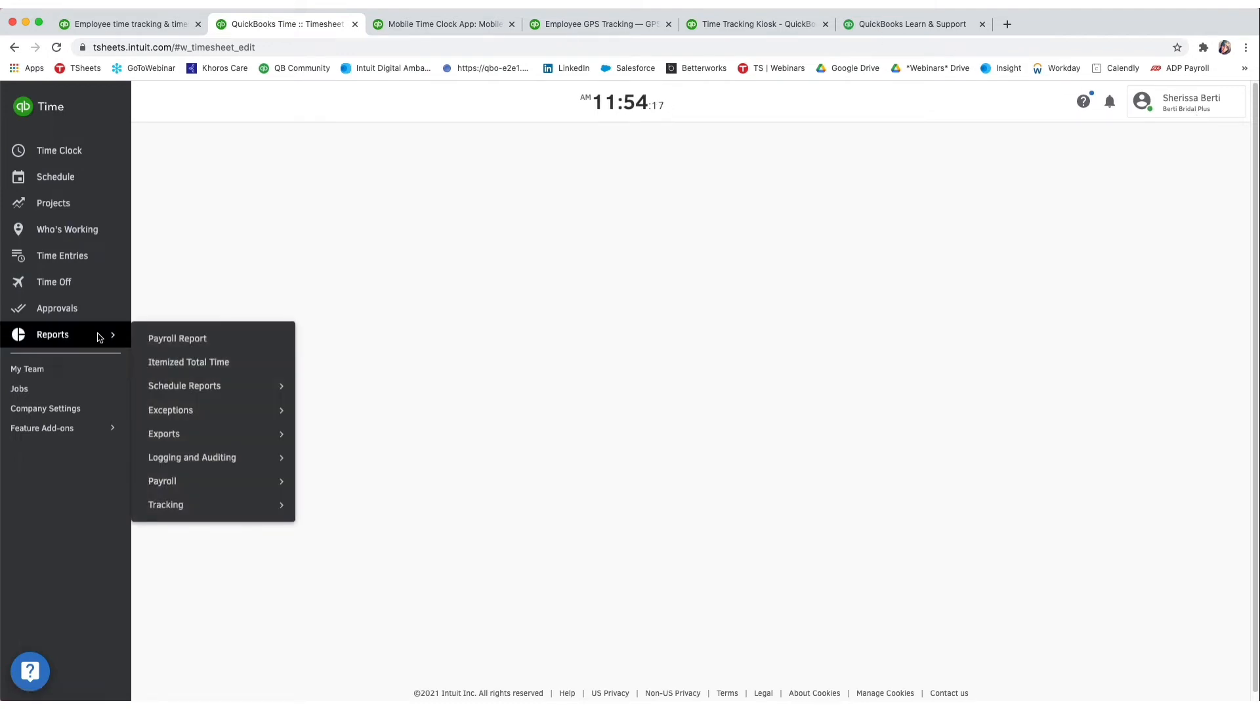
left_click(194, 365)
left_click(841, 184)
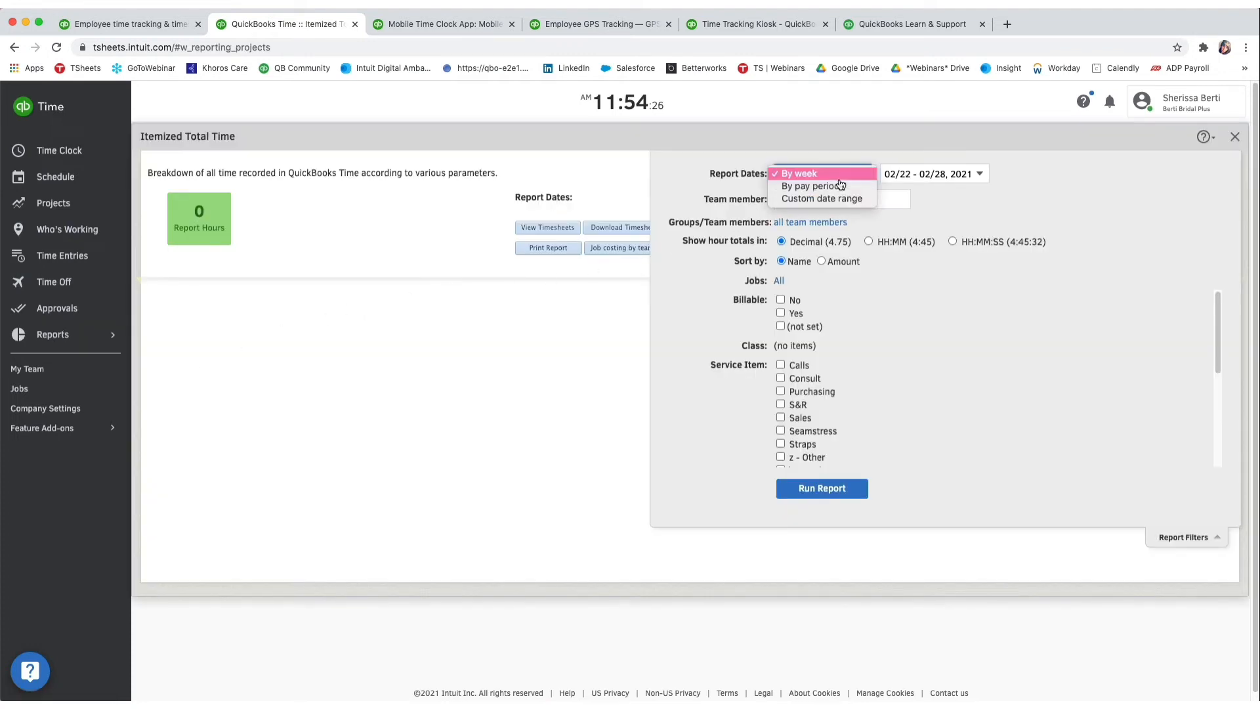
left_click(852, 203)
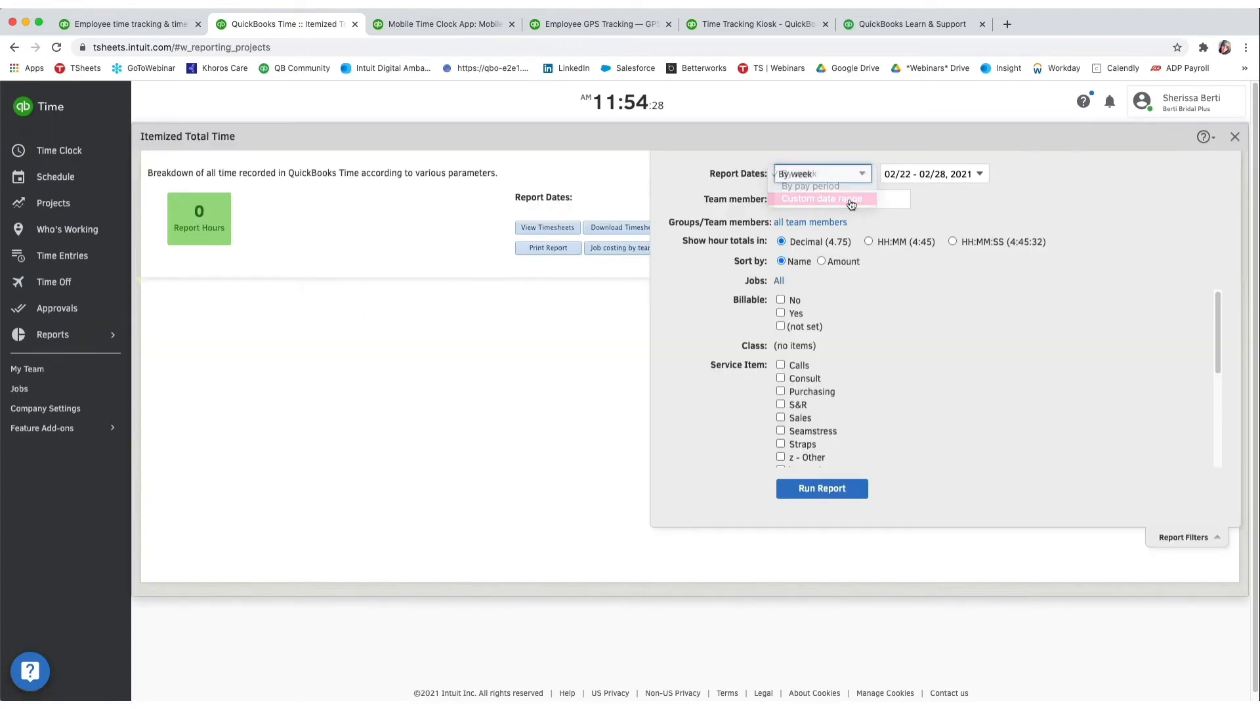
left_click(952, 174)
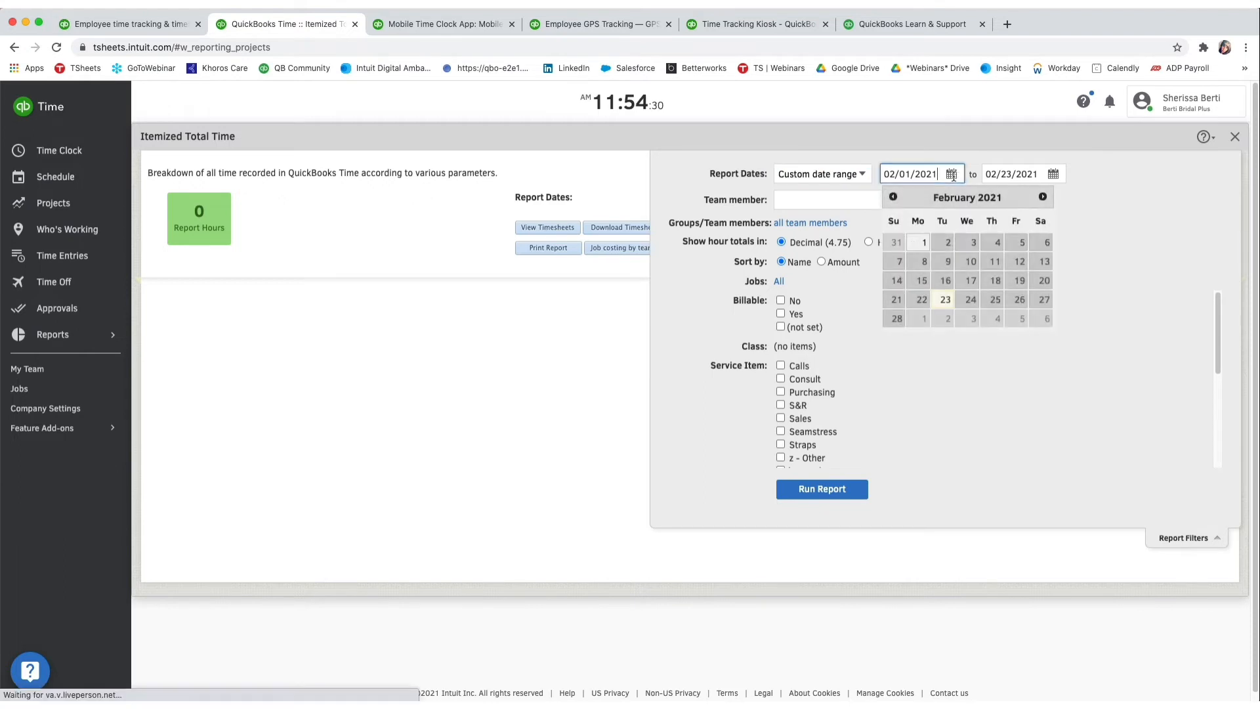
left_click(894, 197)
left_click(1045, 261)
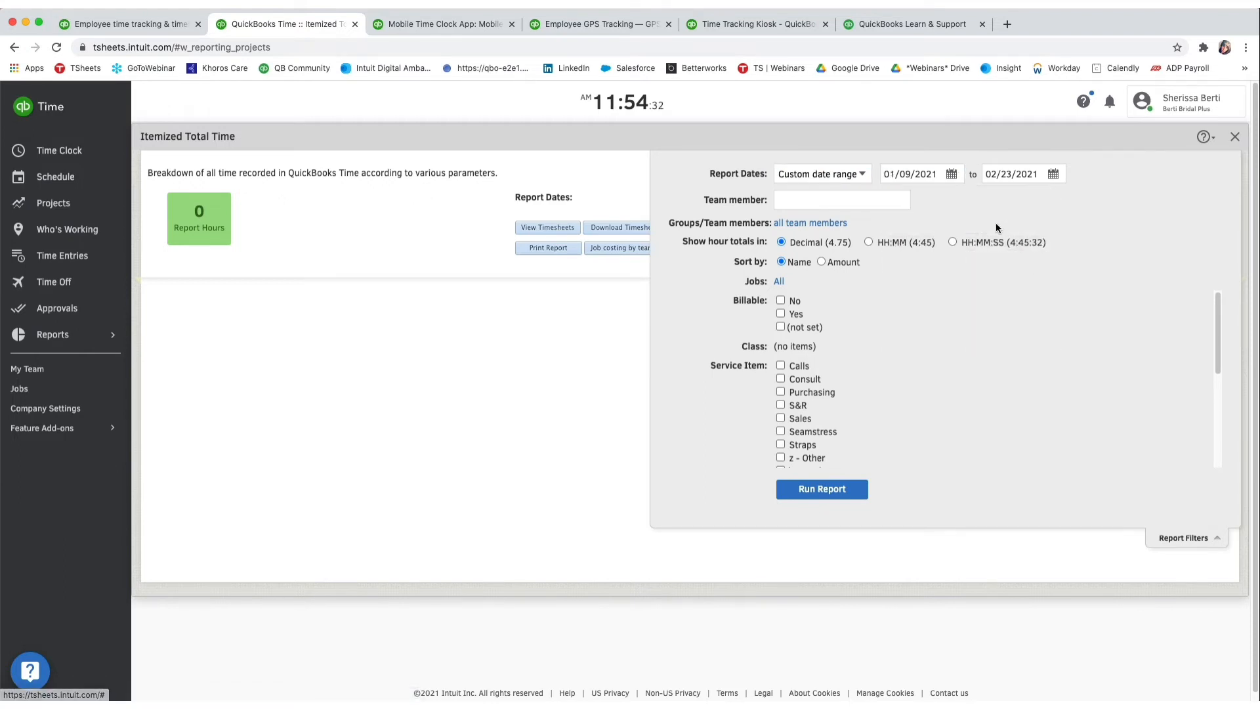
left_click(952, 174)
left_click(1016, 242)
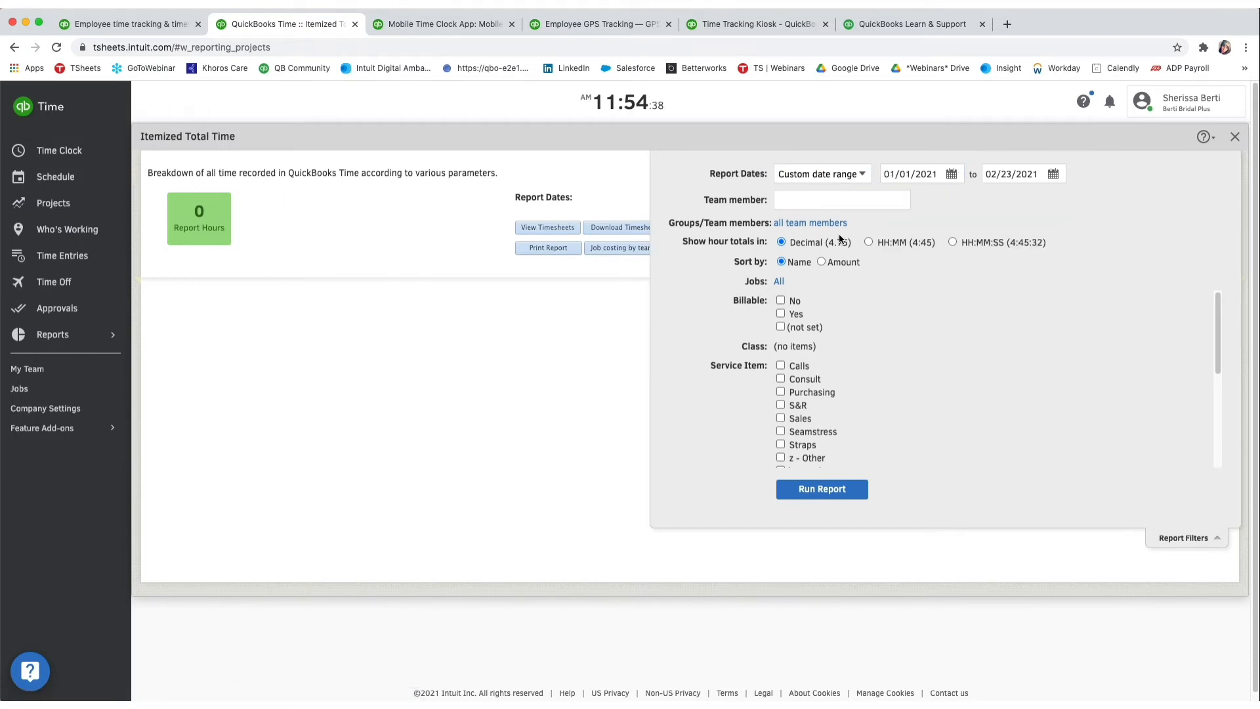
Check the team member and group filters, set hour totals to HH:MM, and run the Itemized Total Time report.
left_click(801, 207)
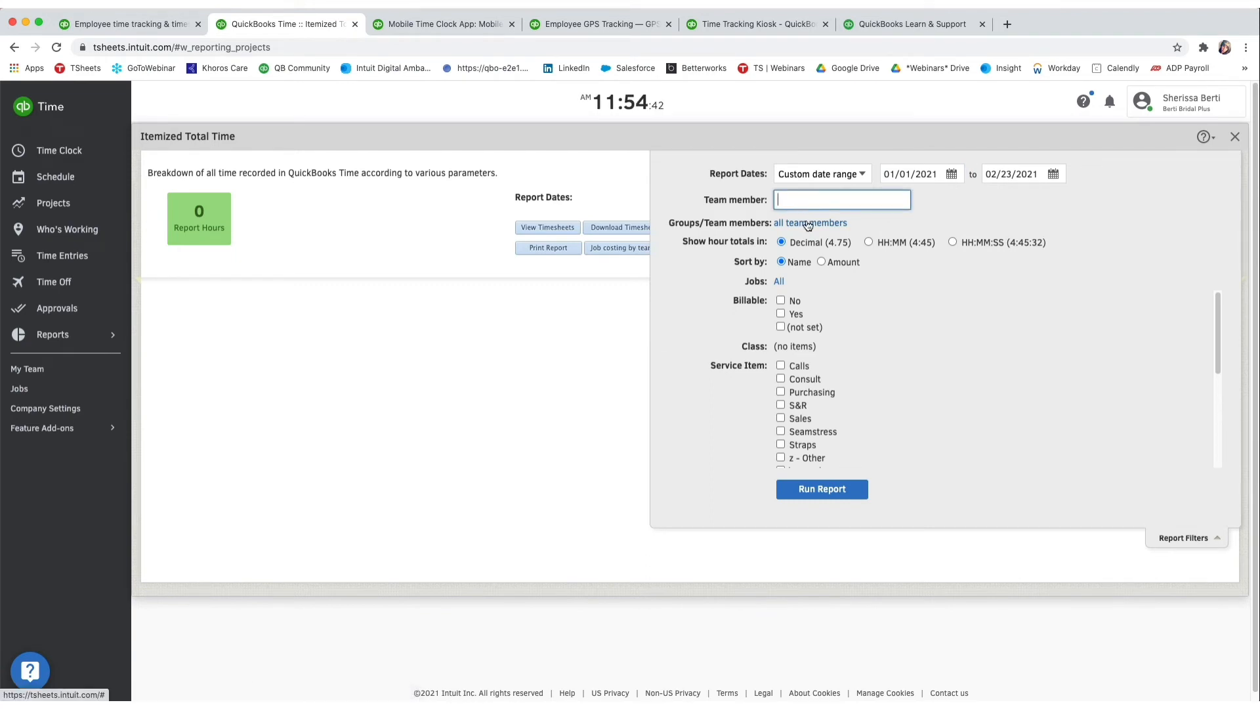
left_click(808, 223)
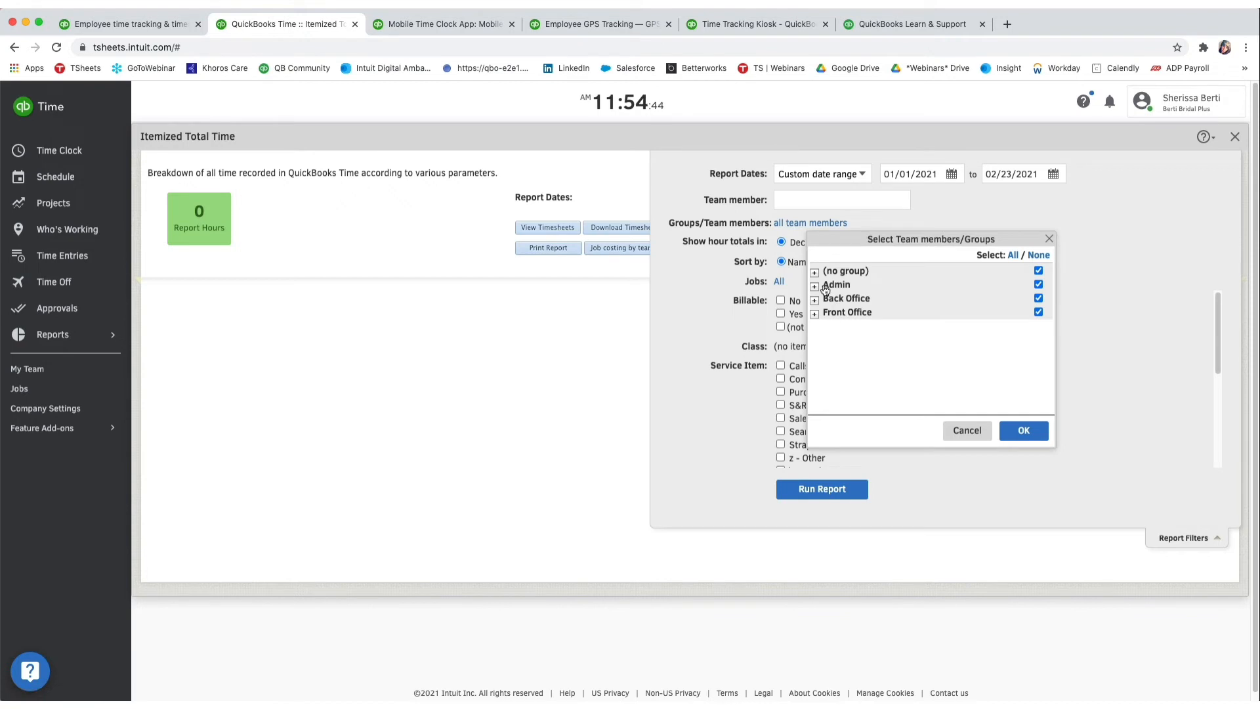
left_click(1049, 240)
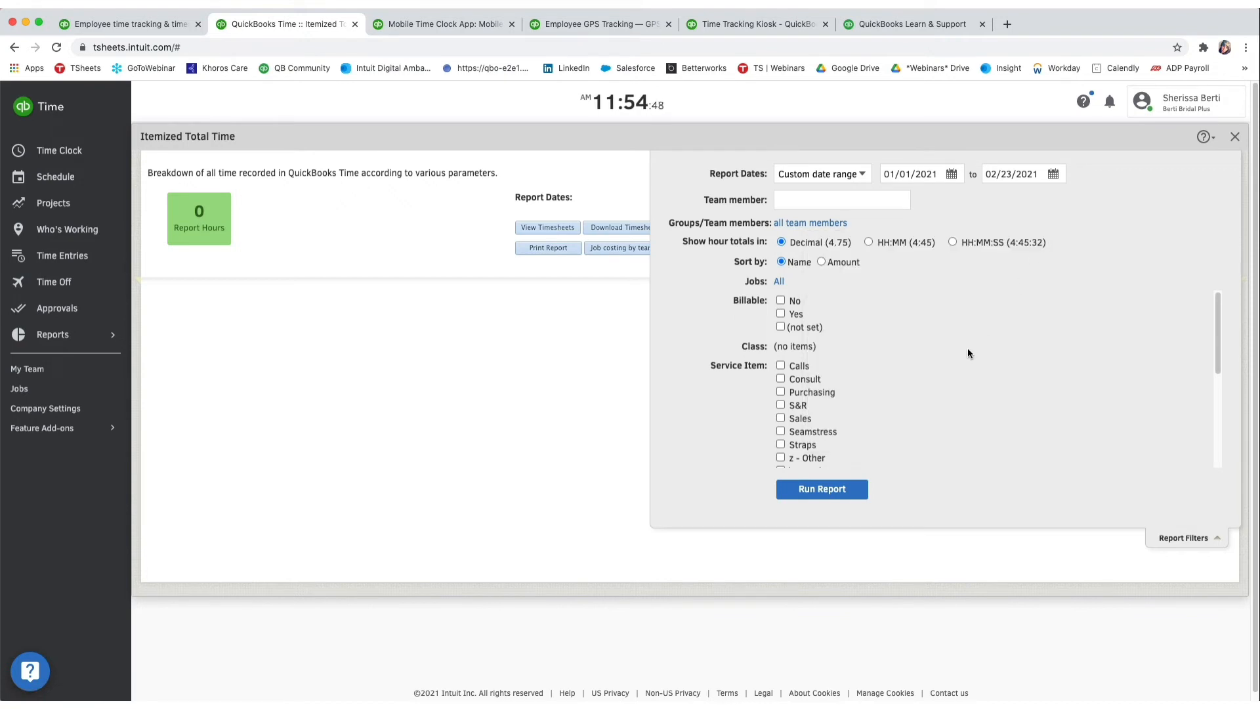
left_click(869, 242)
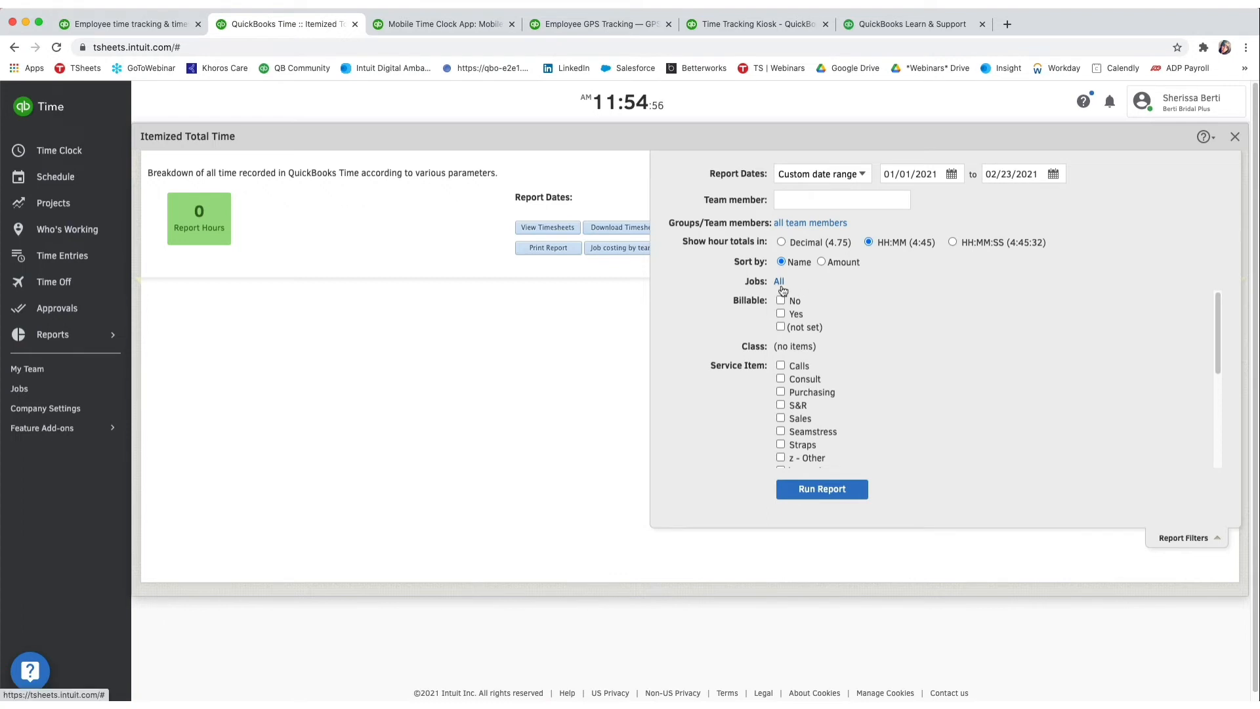
left_click(840, 491)
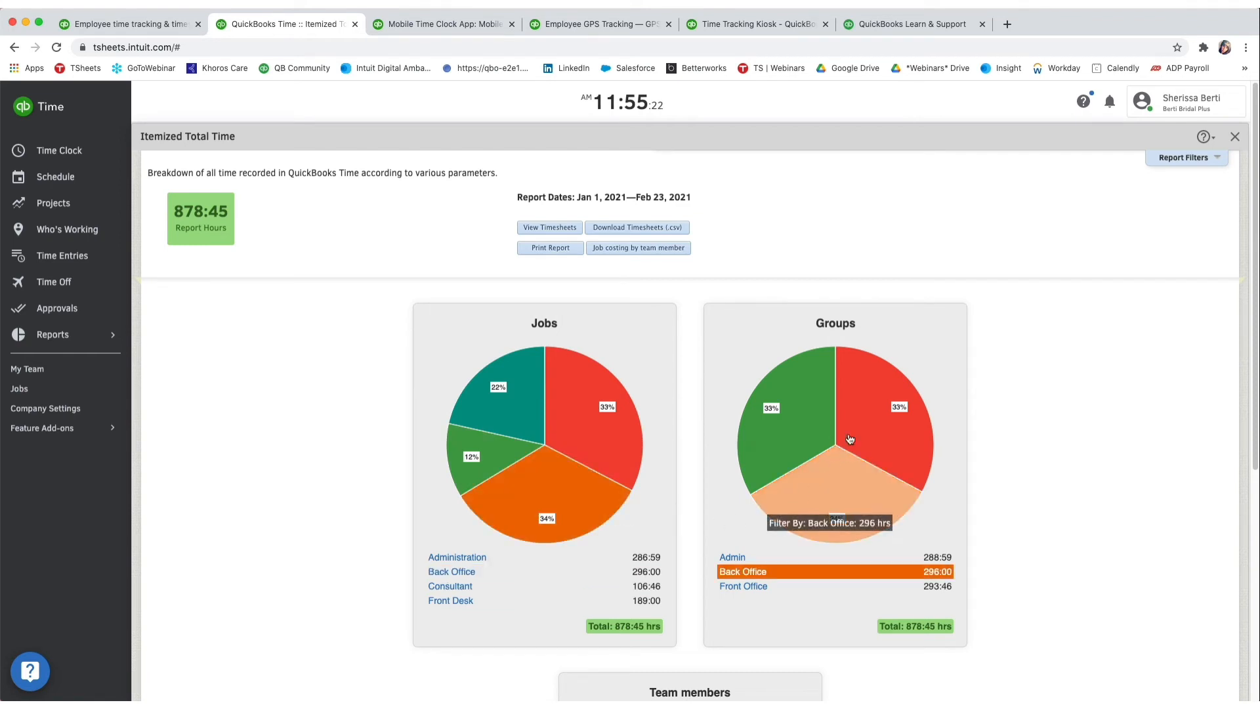
Review the report's charts and underlying timesheets, and check the 01/04/2021 Consultant entry in the Timesheet Editor without changing it.
scroll(849, 503, "down", 5)
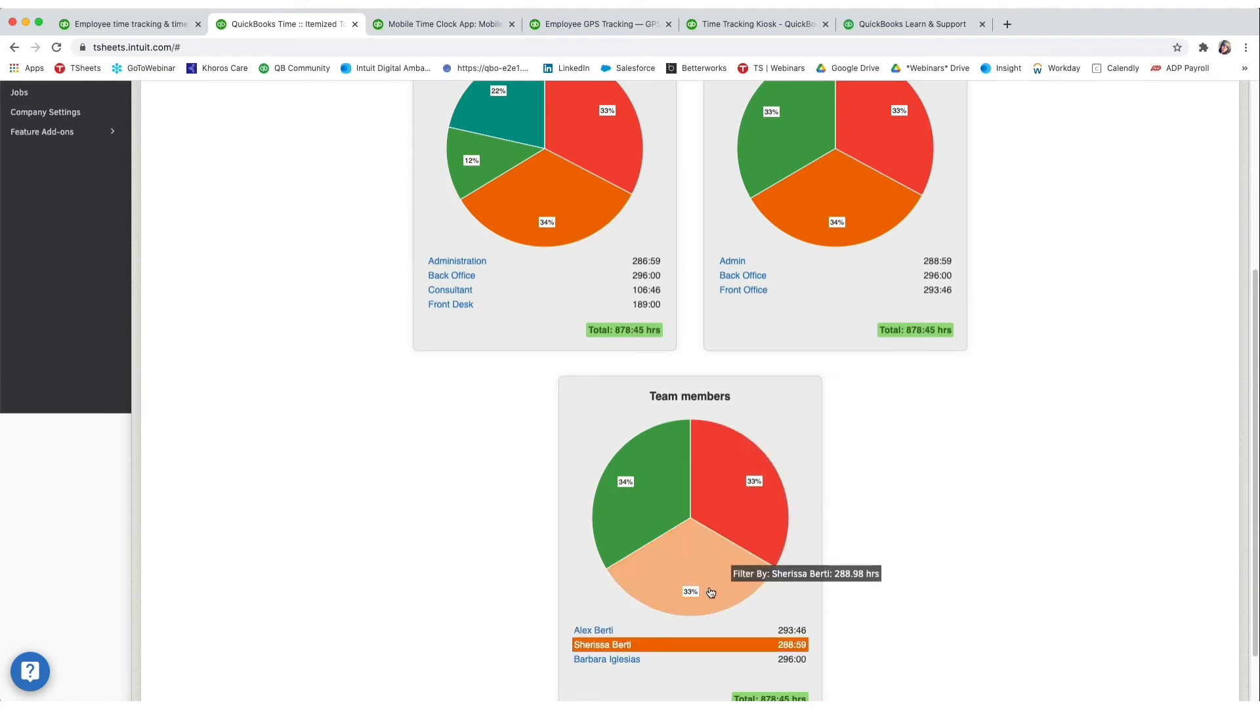
scroll(924, 465, "up", 4)
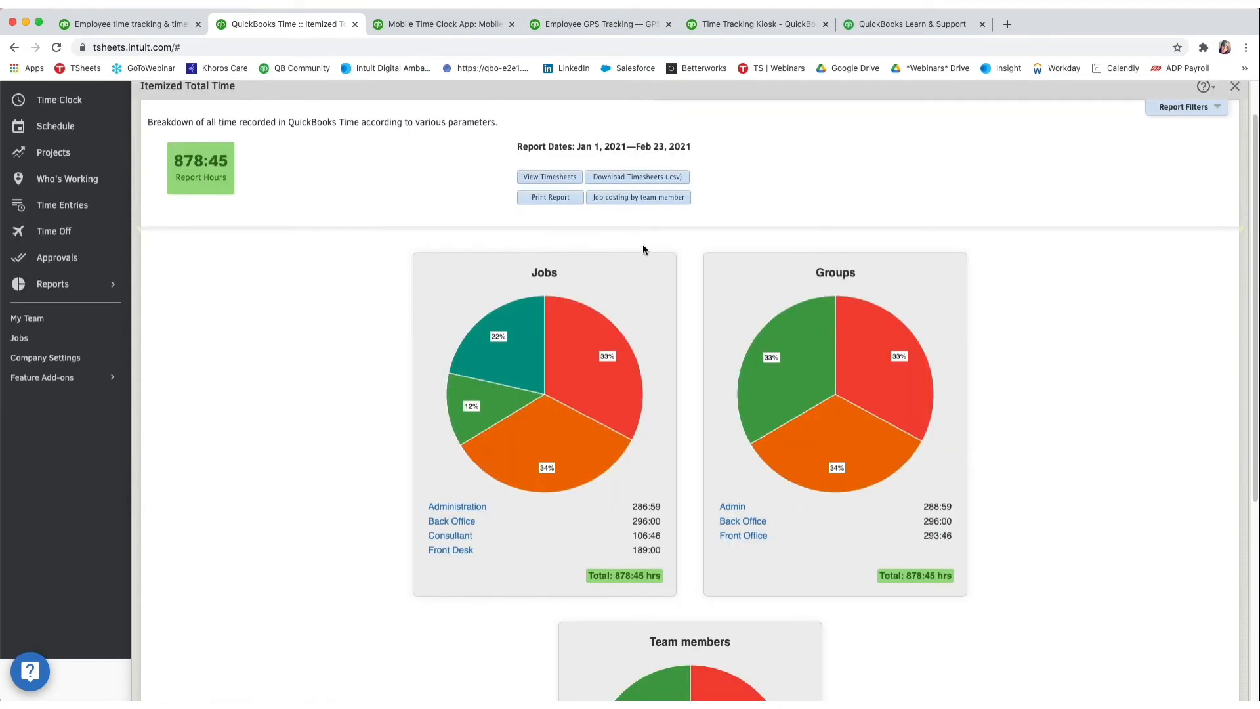
left_click(567, 178)
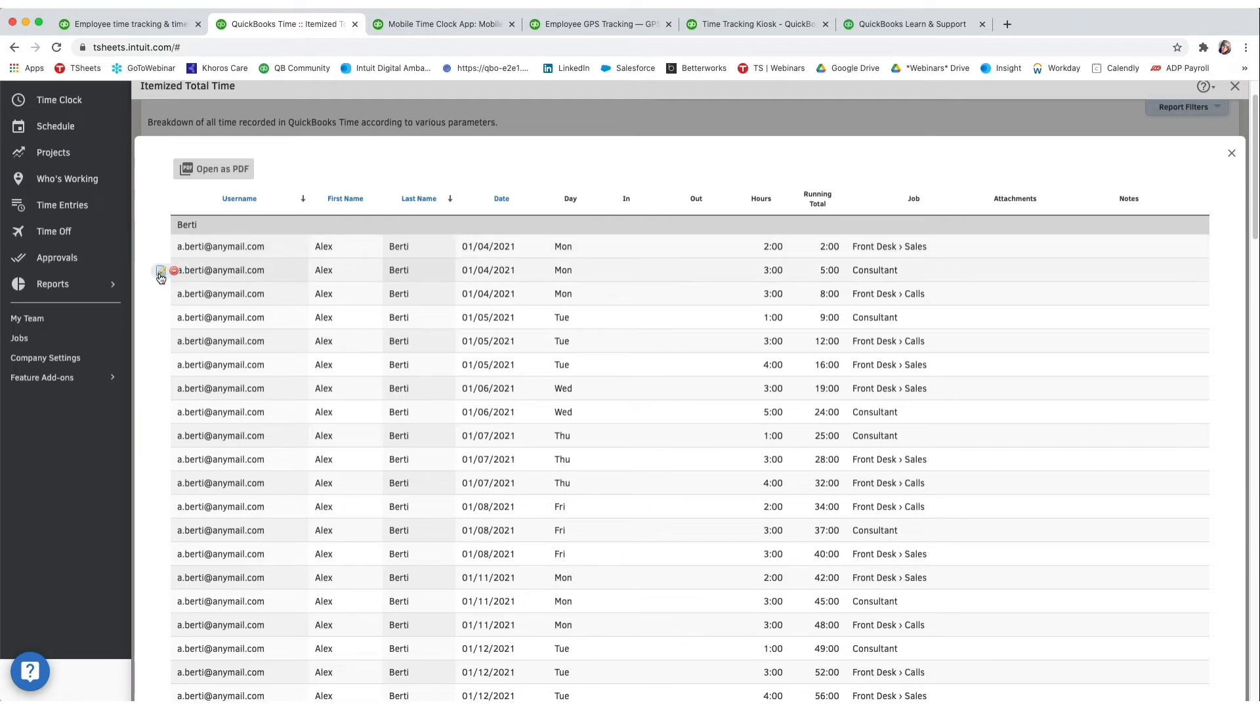
left_click(161, 273)
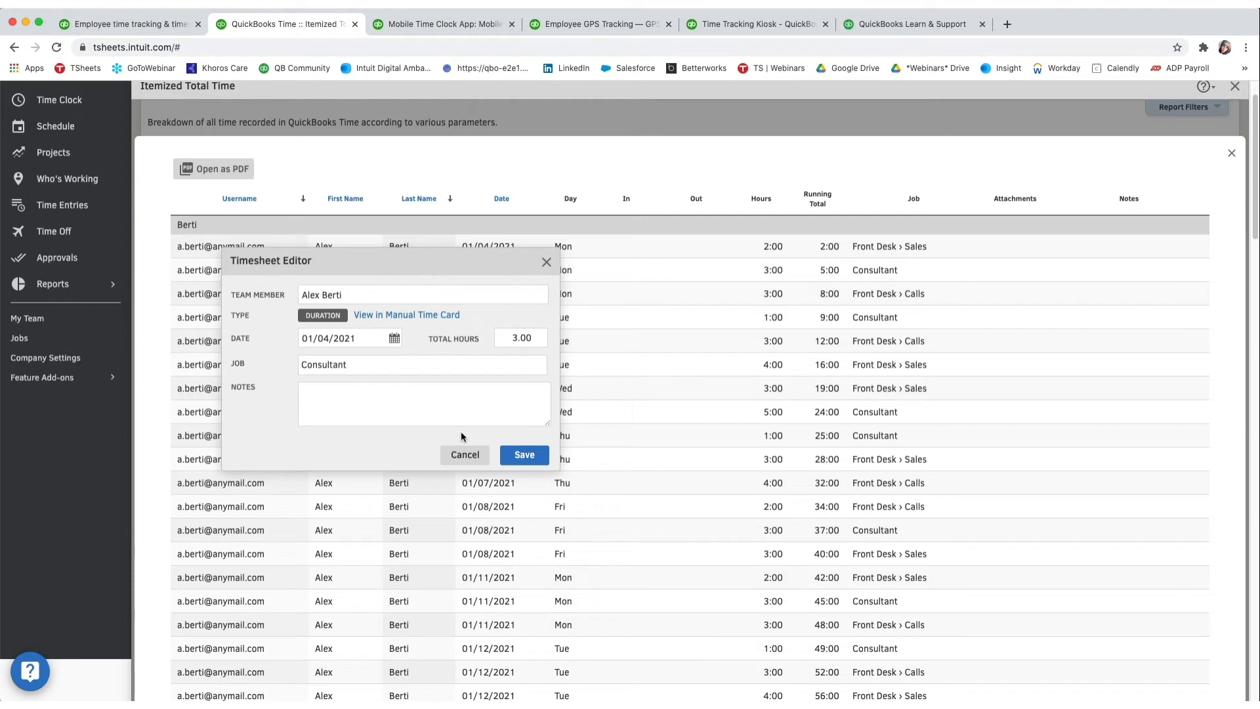
left_click(546, 265)
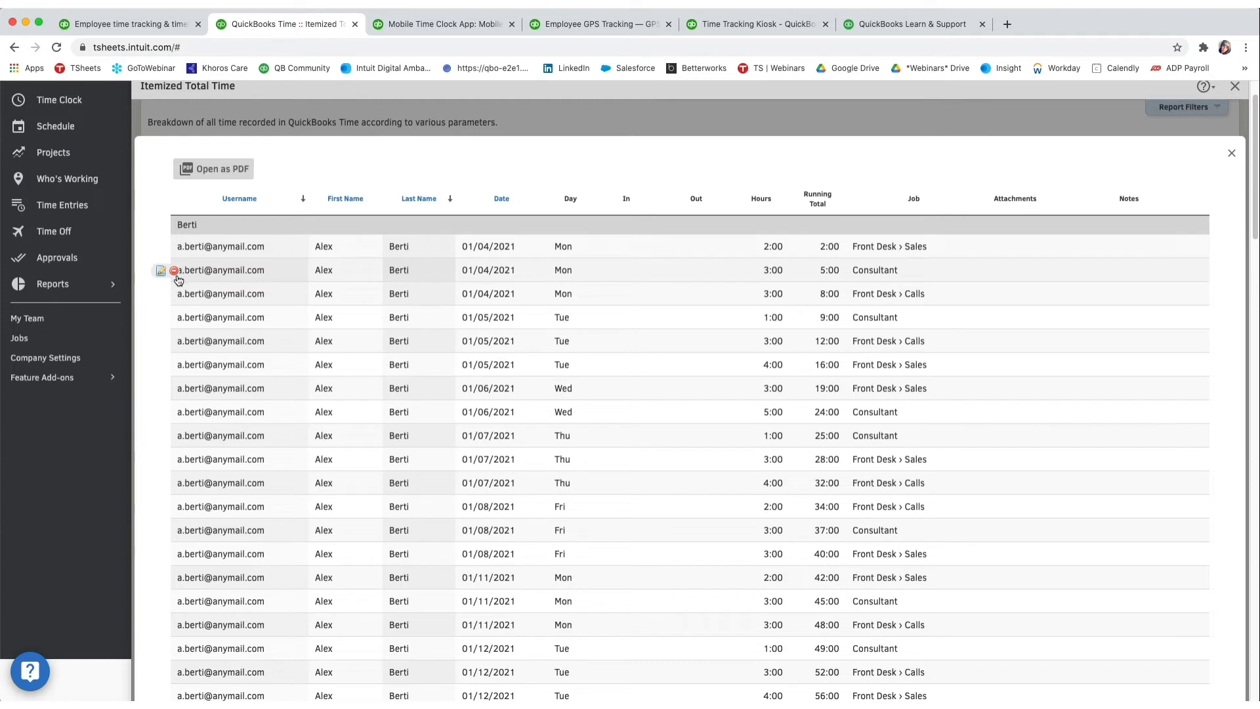
key("Escape")
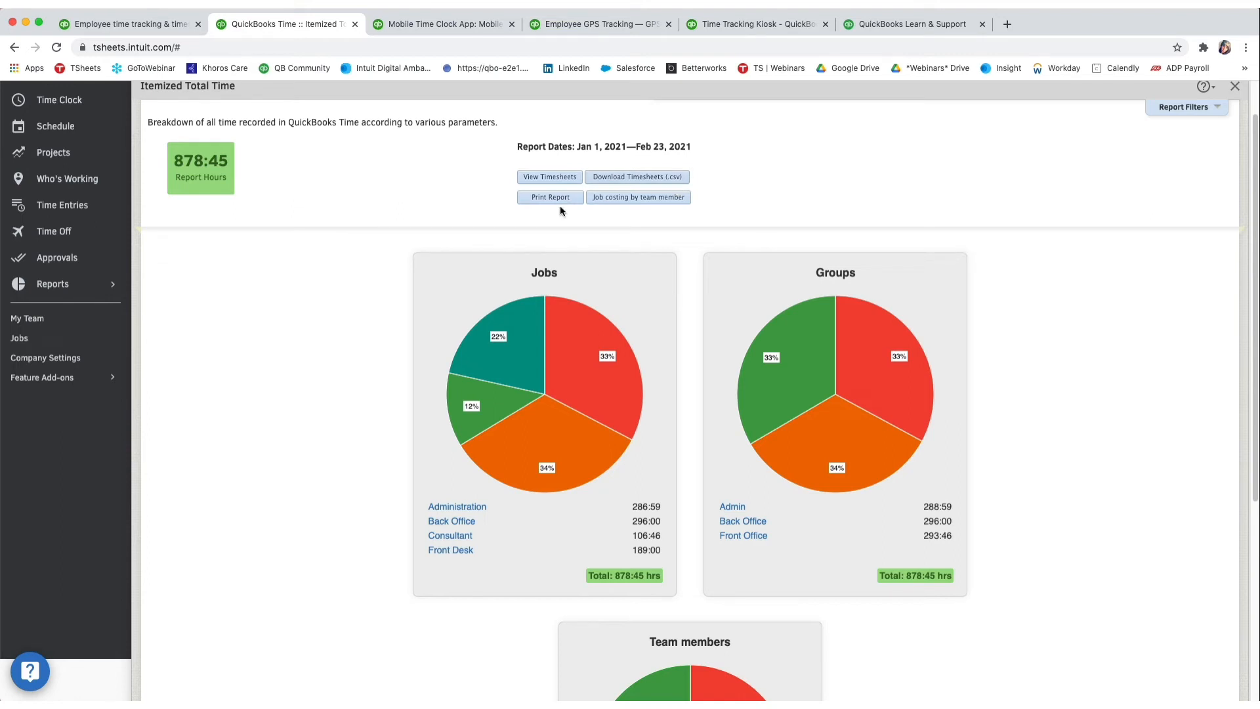
Run the Job costing by team member report with no custom field and grand totals calculated.
scroll(460, 318, "down", 2)
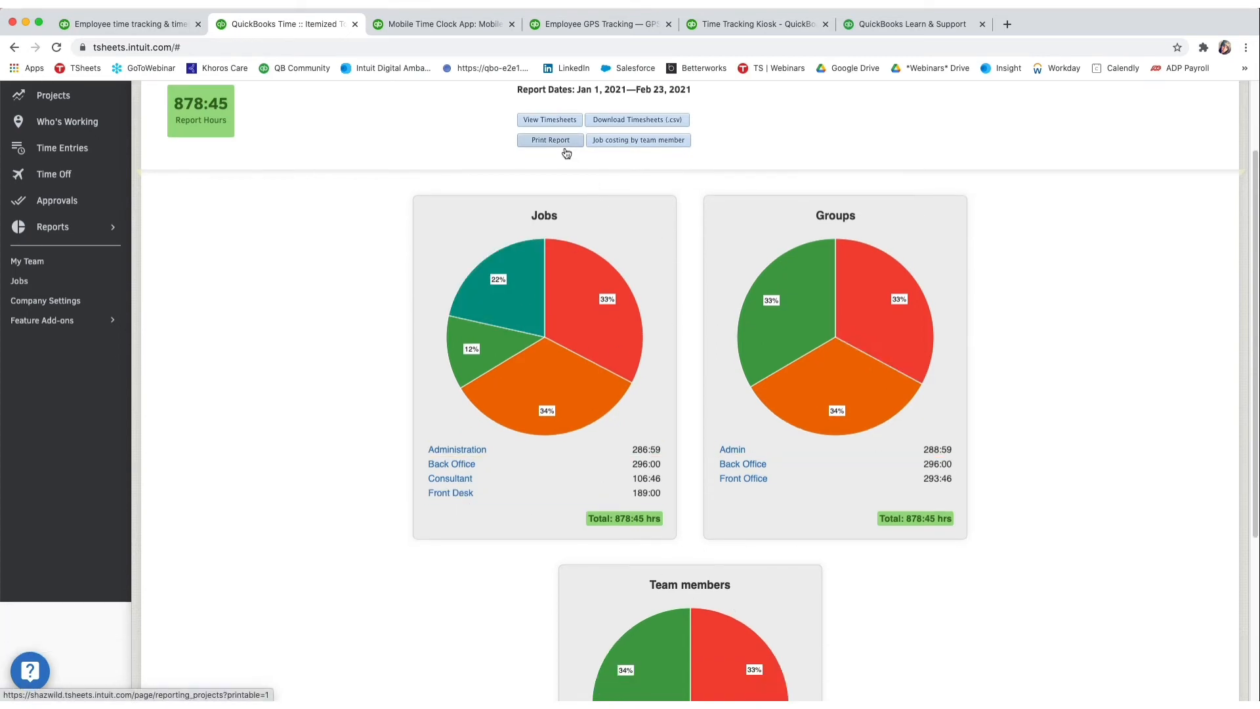
left_click(616, 141)
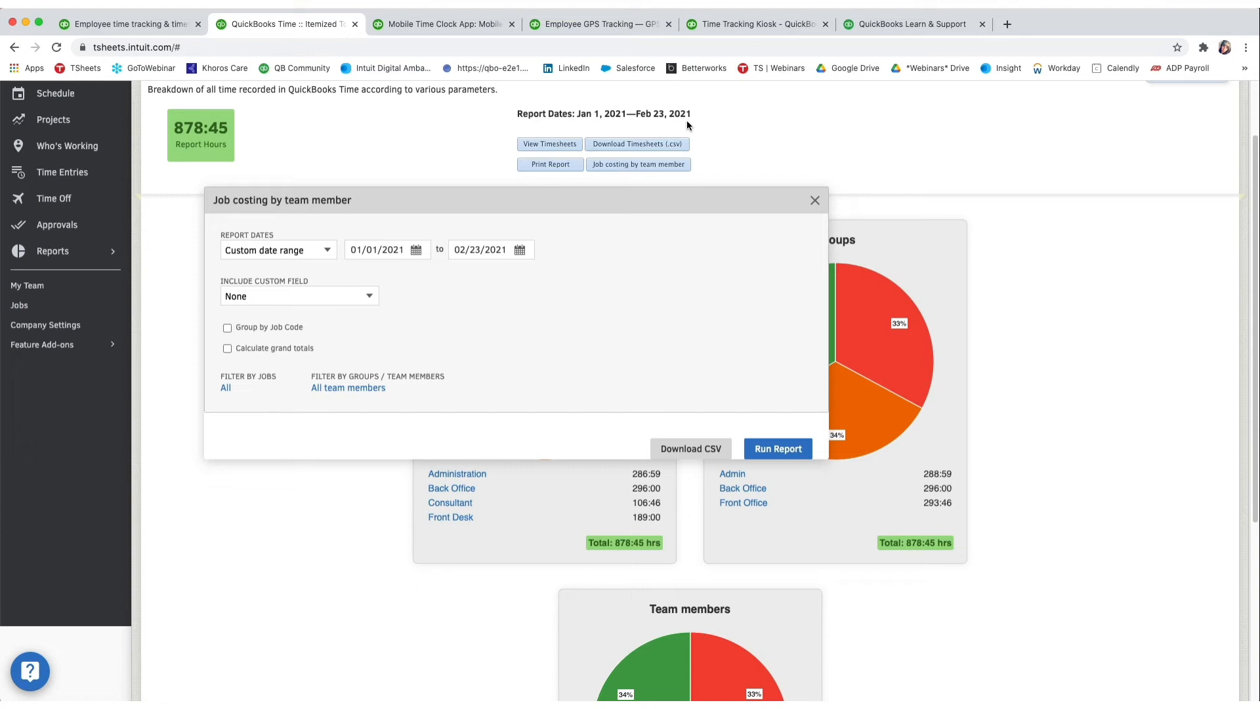
left_click(371, 310)
left_click(471, 301)
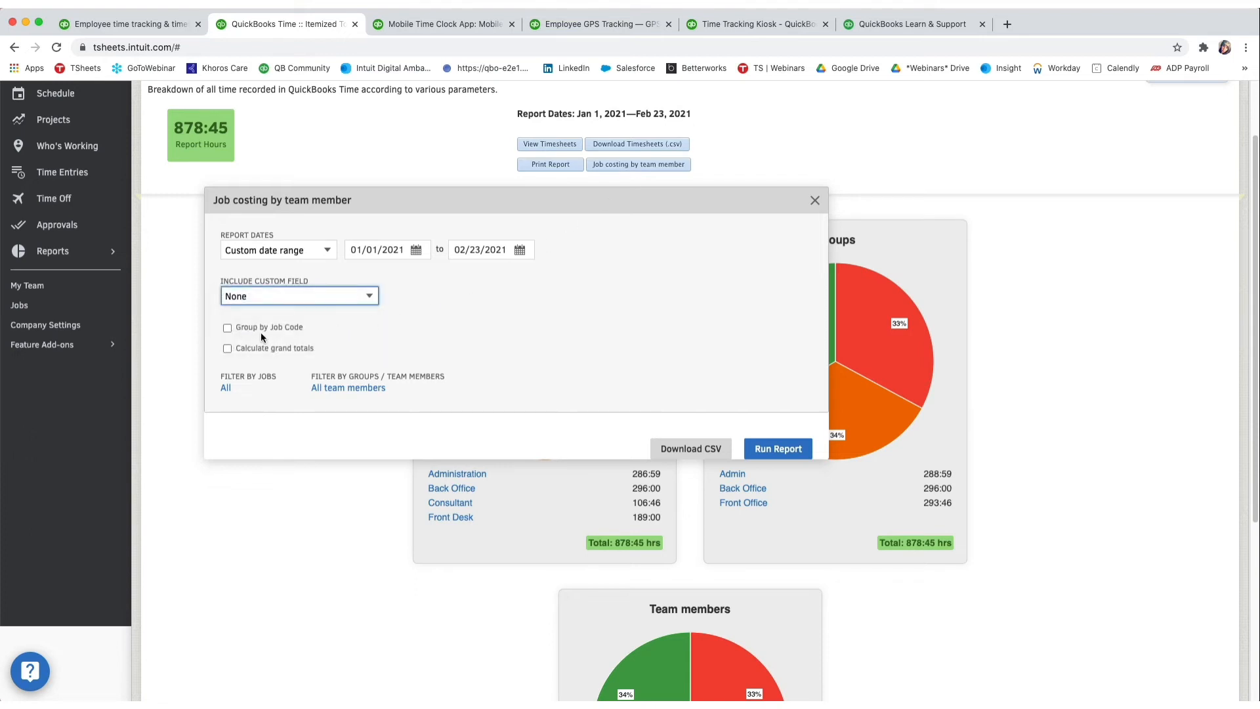
left_click(227, 349)
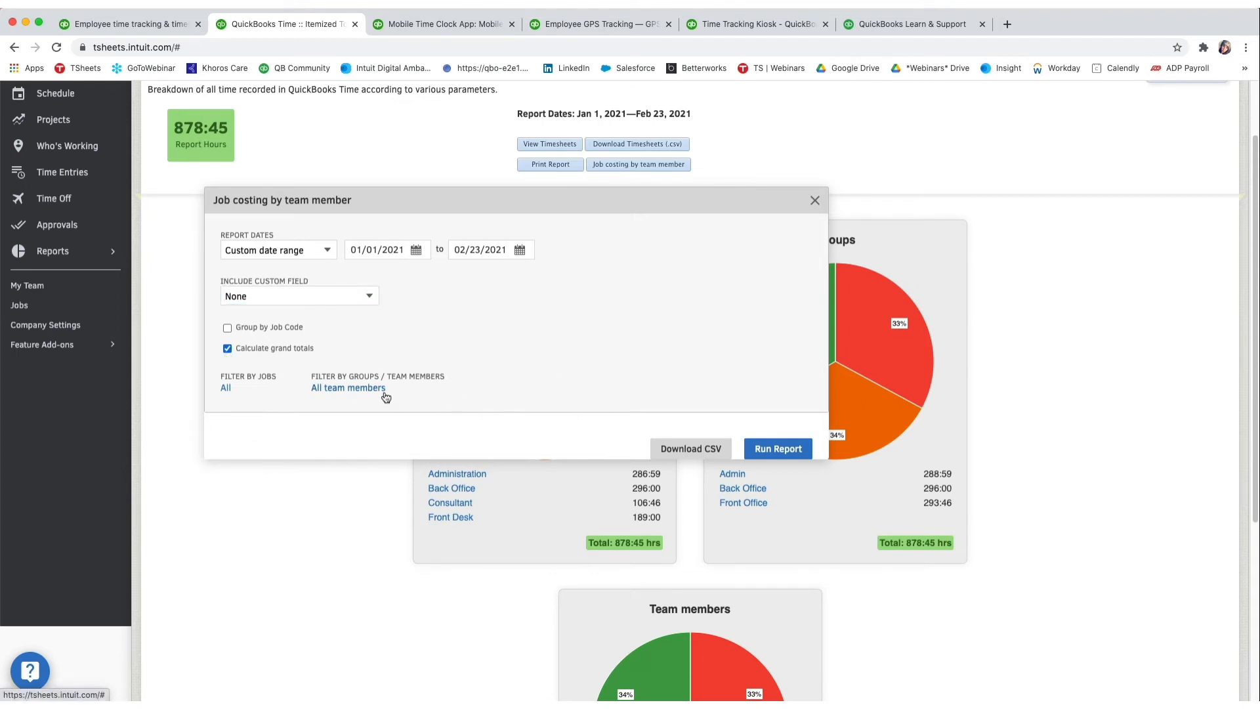
left_click(772, 449)
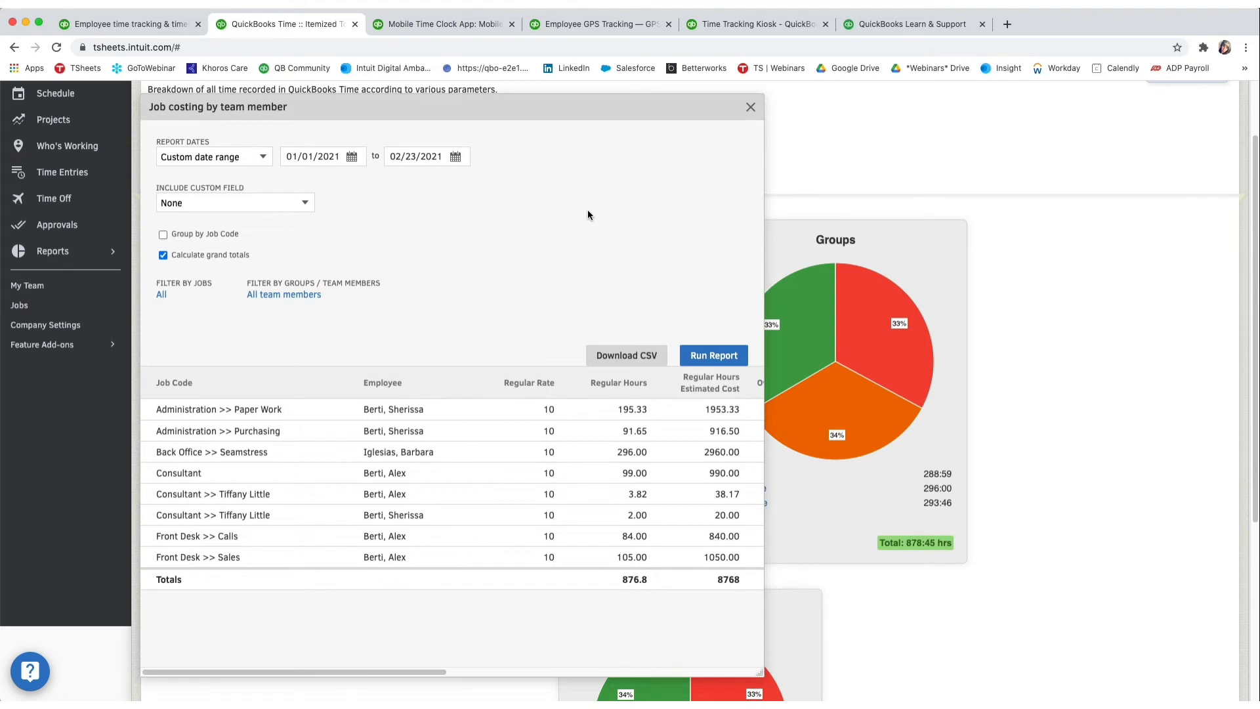
Widen the job costing window to examine its columns through Total Estimated Cost, check the report filters, and close the Itemized Total Time report.
scroll(579, 253, "down", 1)
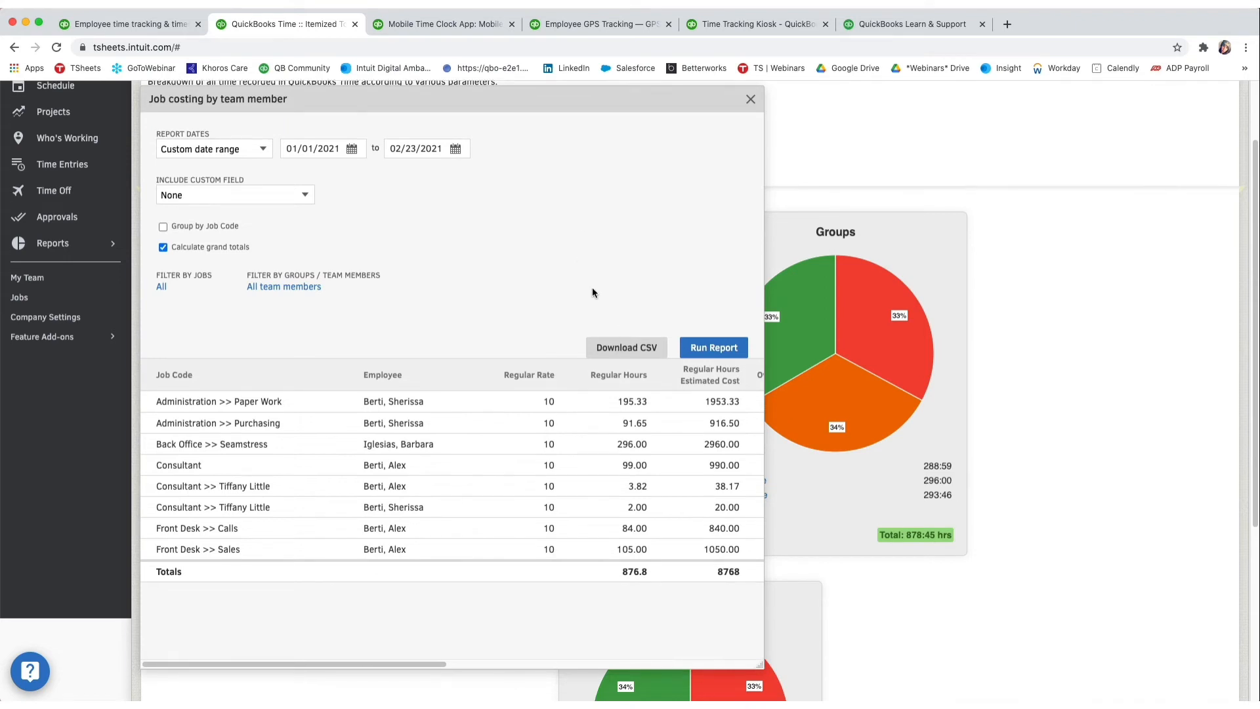
left_click_drag(760, 664, 1234, 667)
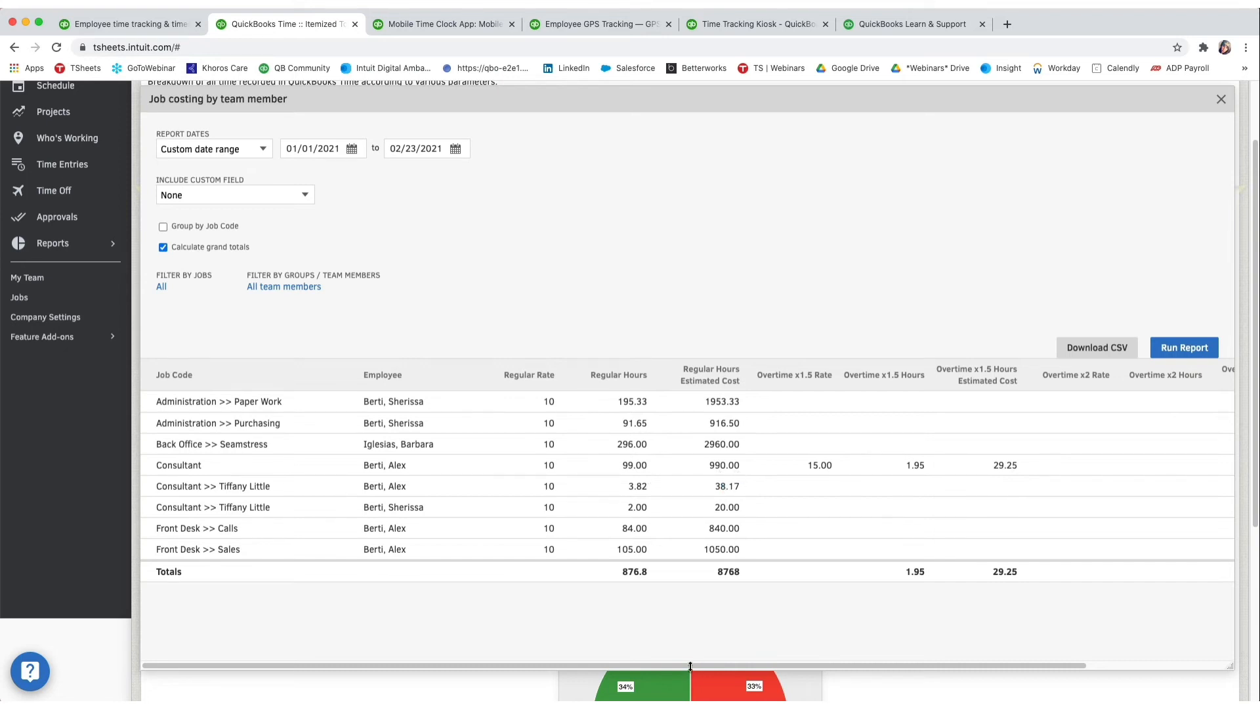
left_click_drag(692, 665, 990, 666)
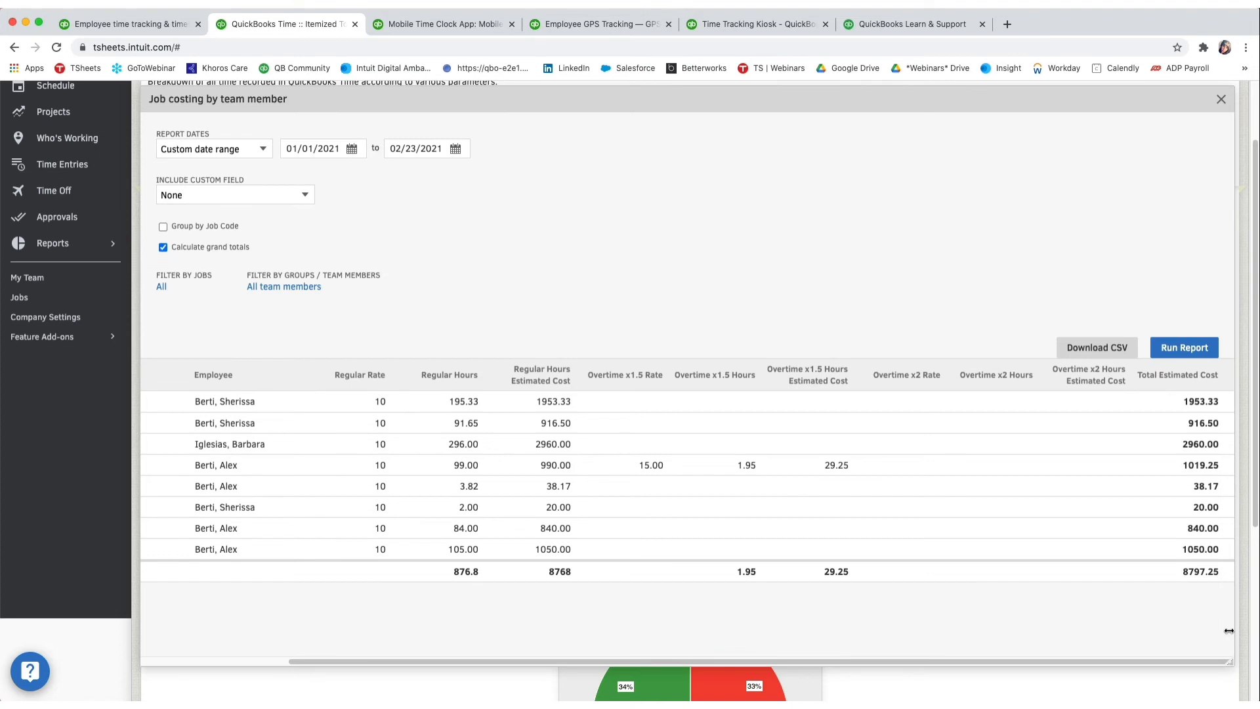
scroll(1229, 631, "up", 2)
left_click(1221, 189)
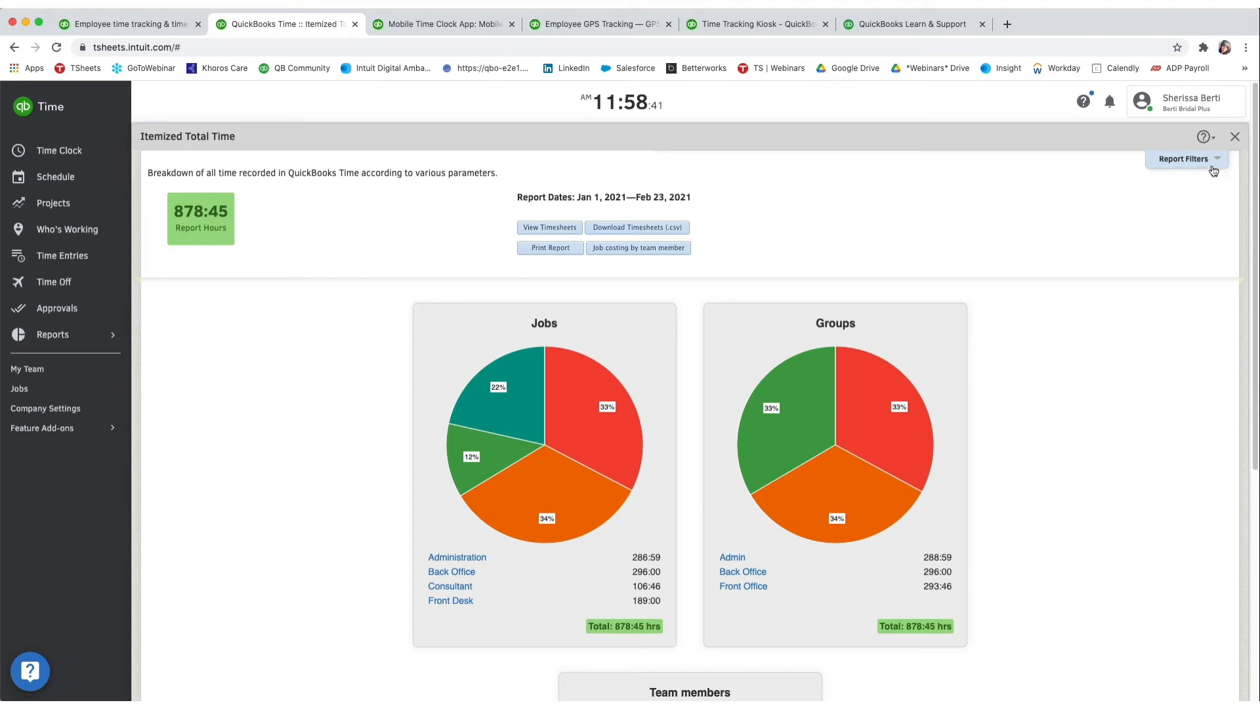
left_click(1213, 167)
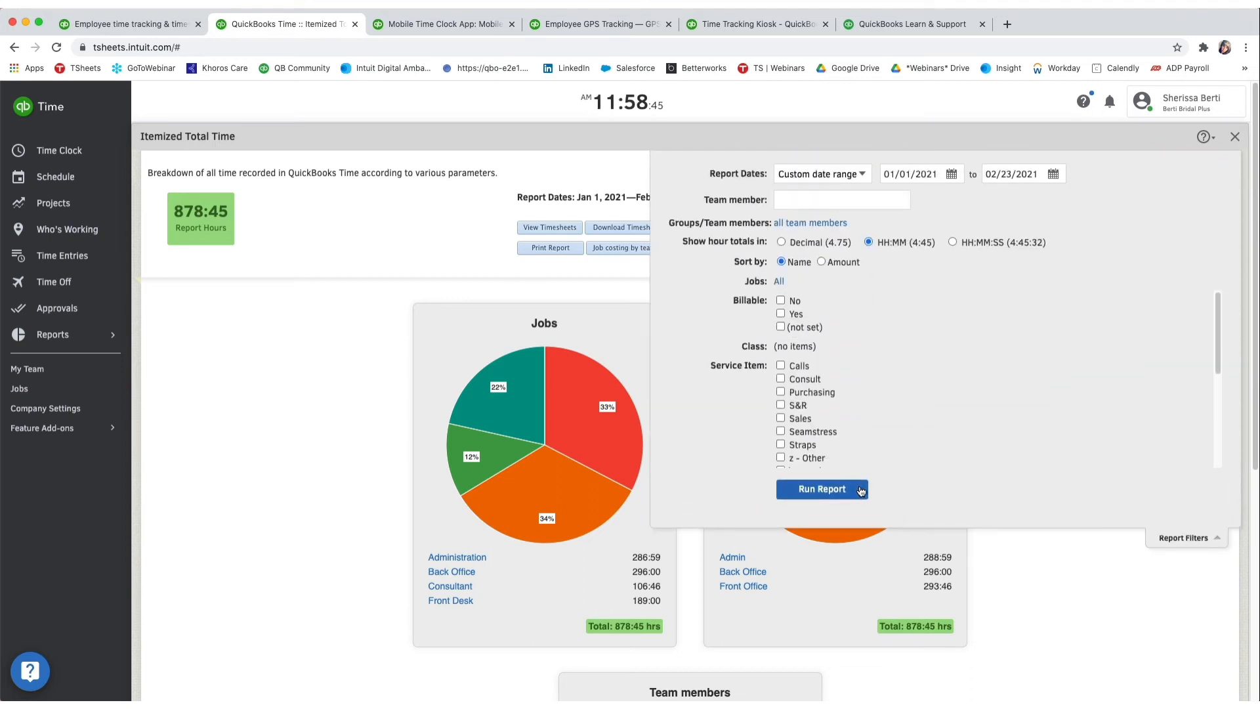
left_click(1235, 138)
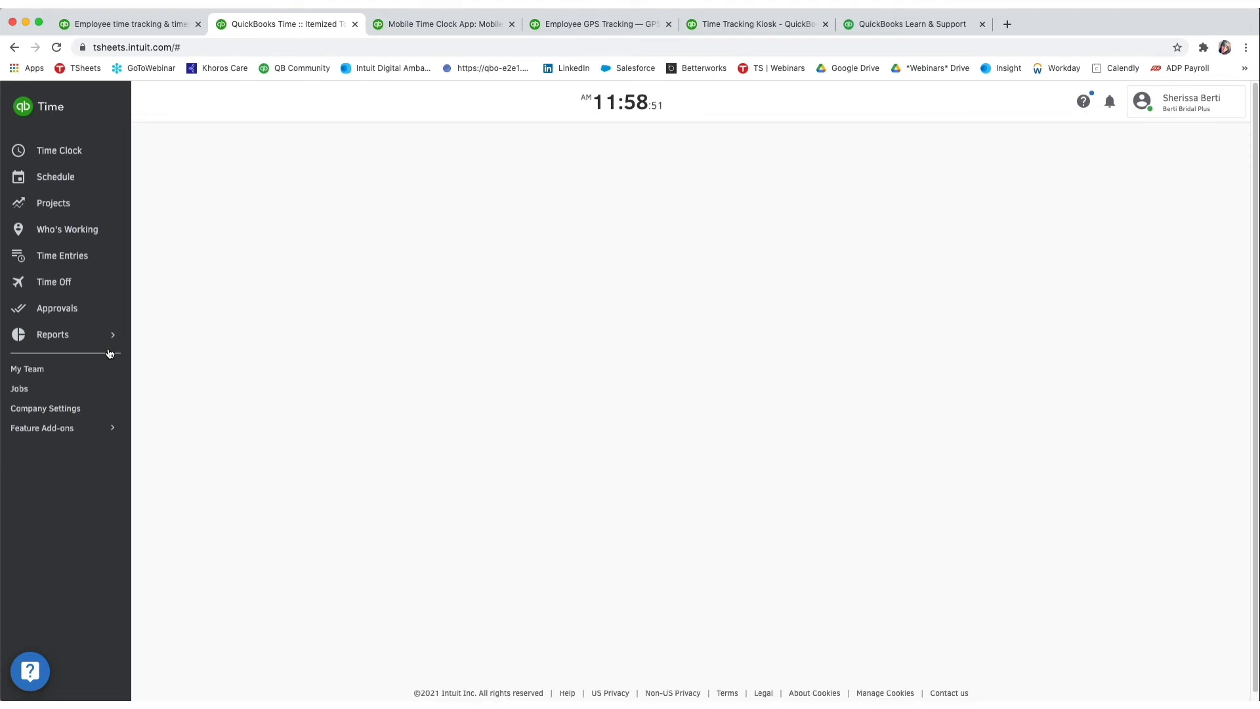
Run the Payroll Report for the custom date range 02/01/2021 to 02/23/2021 with hour totals in HH:MM.
mouse_move(103, 346)
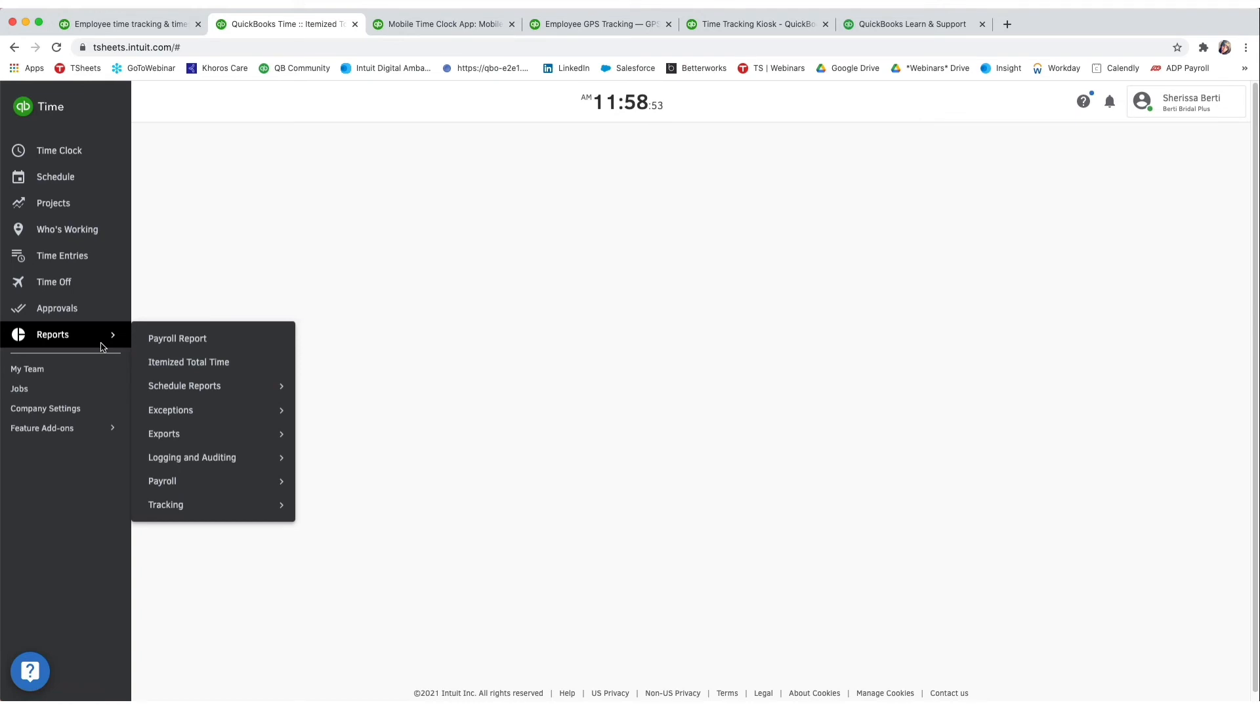
left_click(163, 339)
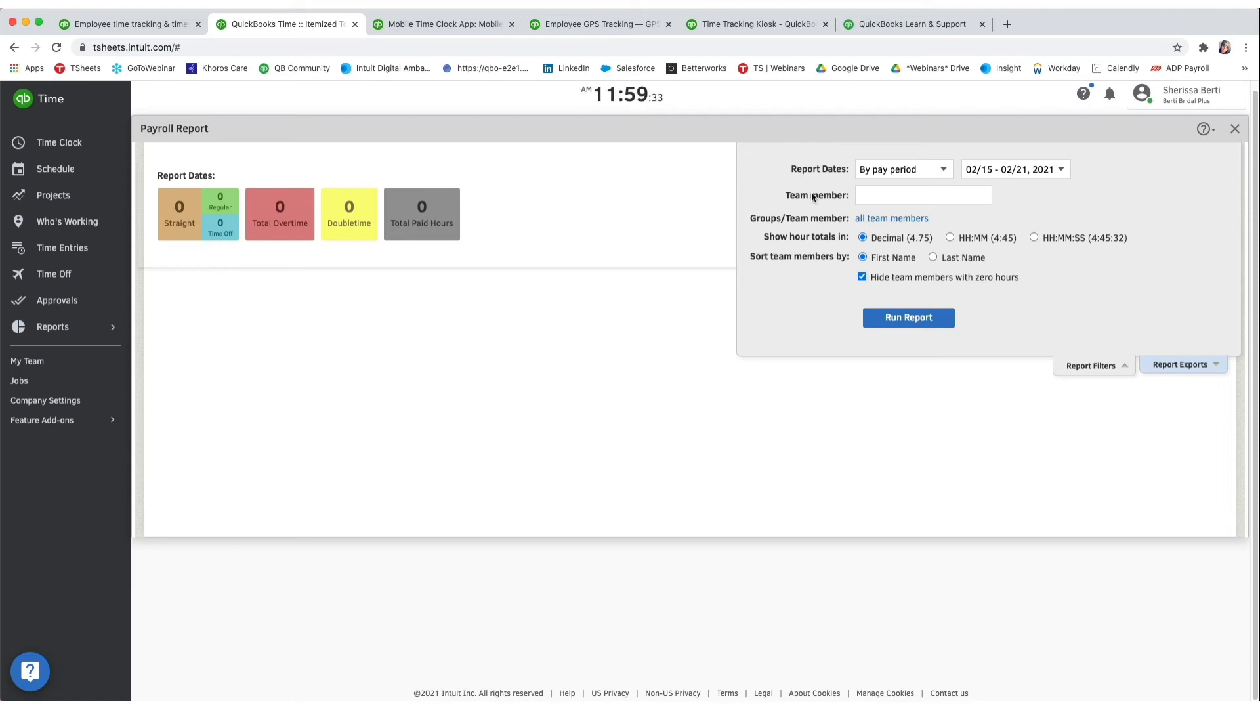
left_click(932, 169)
left_click(919, 181)
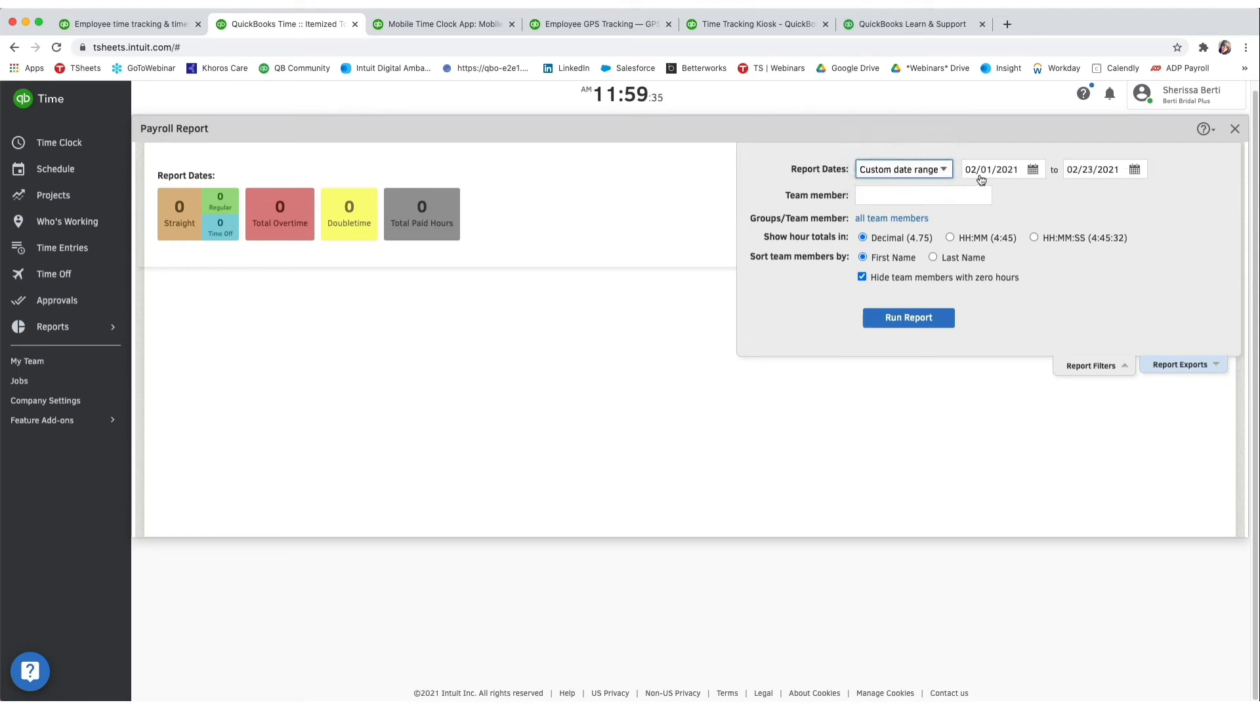
left_click(980, 172)
left_click(974, 192)
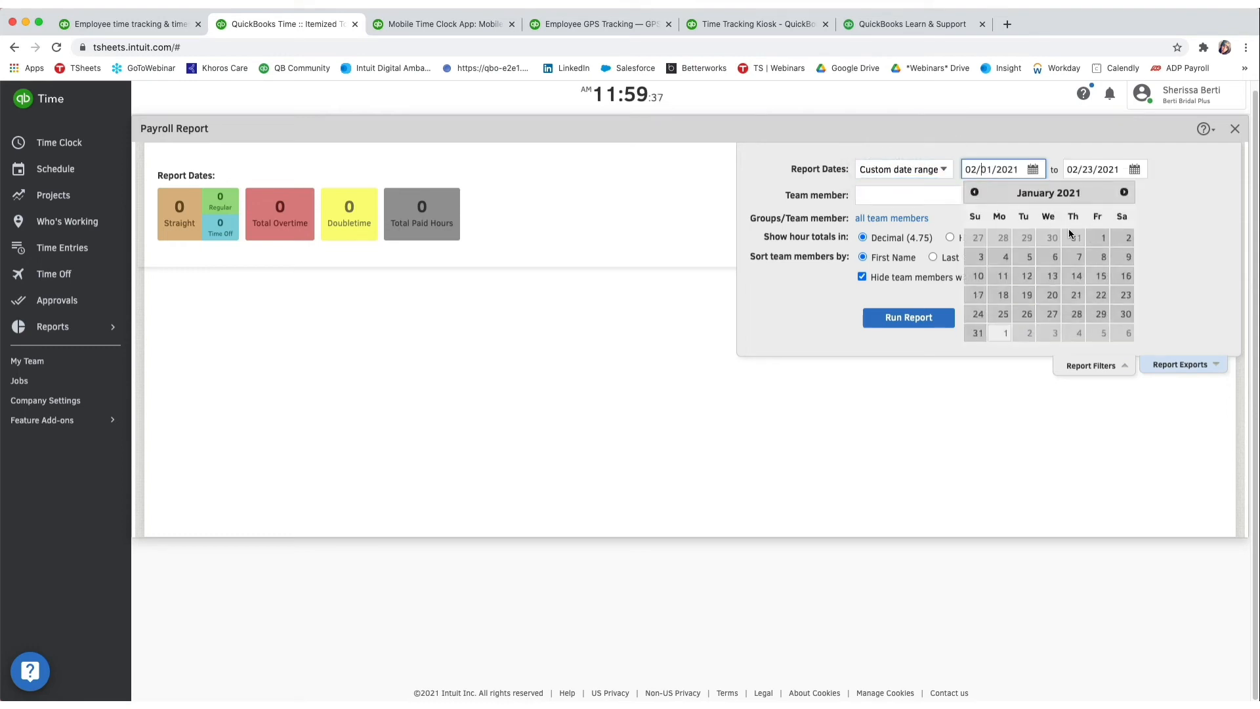
left_click(1003, 242)
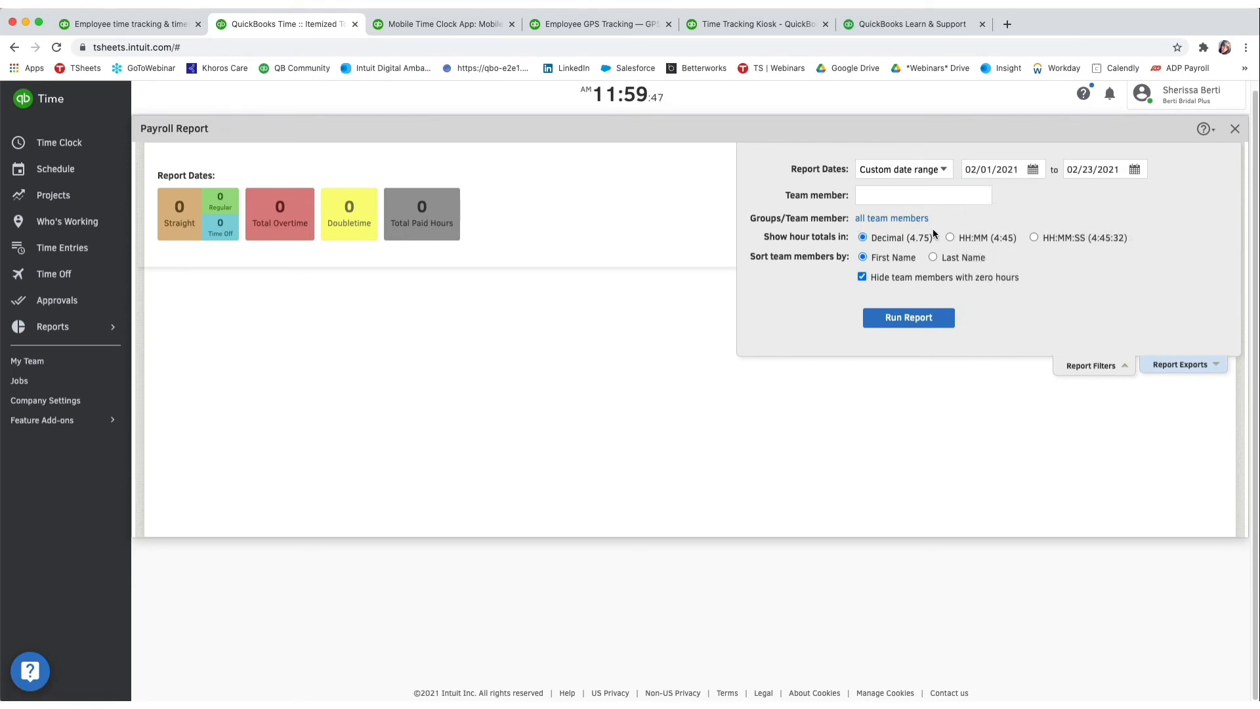
left_click(950, 238)
left_click(909, 317)
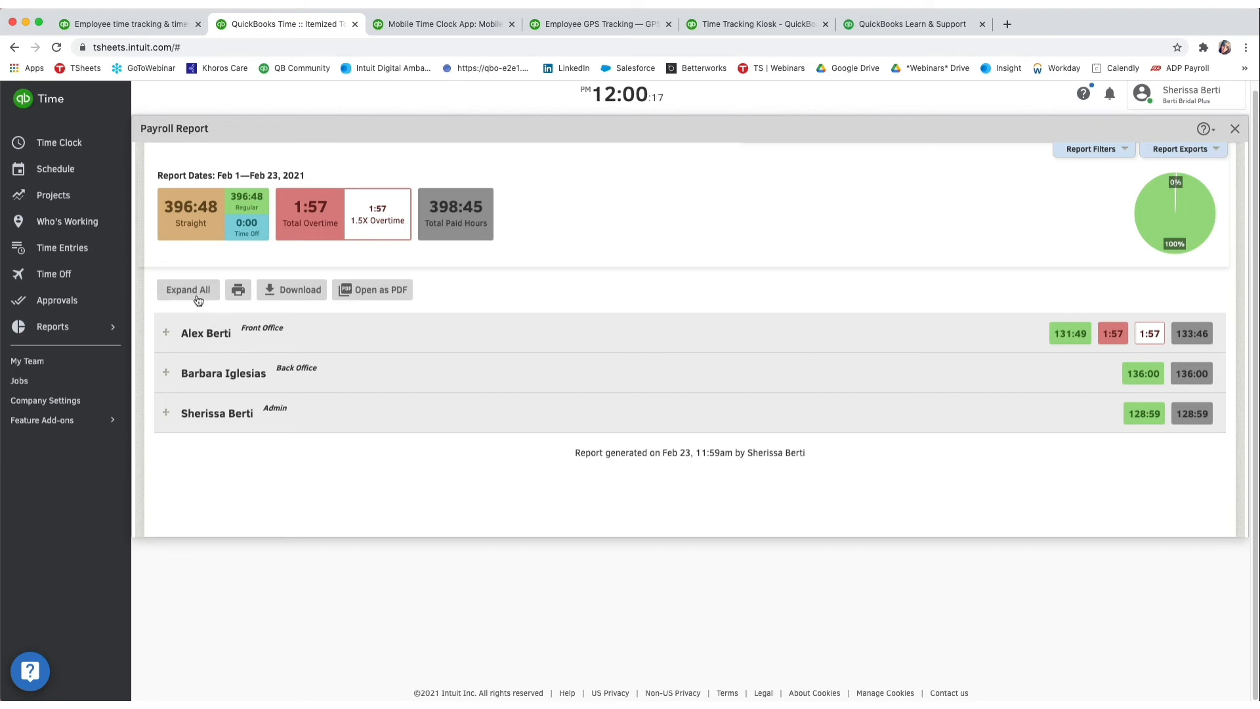
Expand the Front Office team member's payroll entry, review the daily hours, job breakout, overtime details and timesheets, and collapse it.
left_click(165, 337)
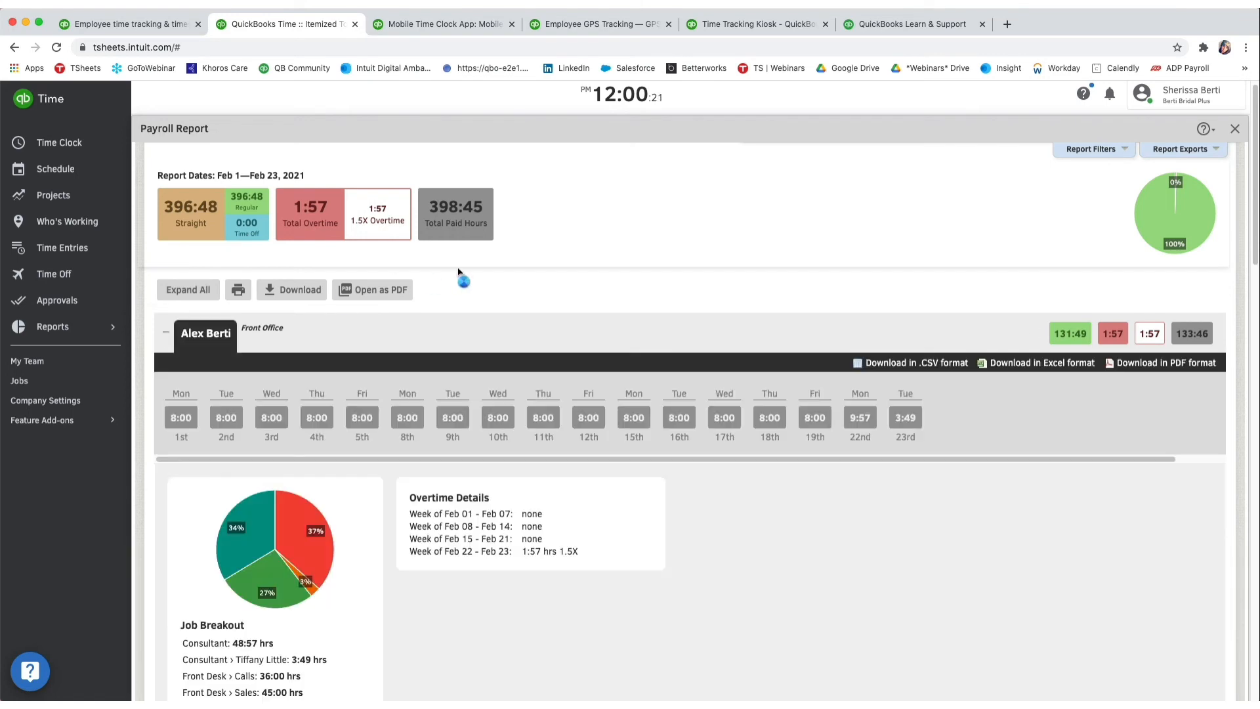
scroll(669, 287, "down", 1)
scroll(669, 288, "down", 2)
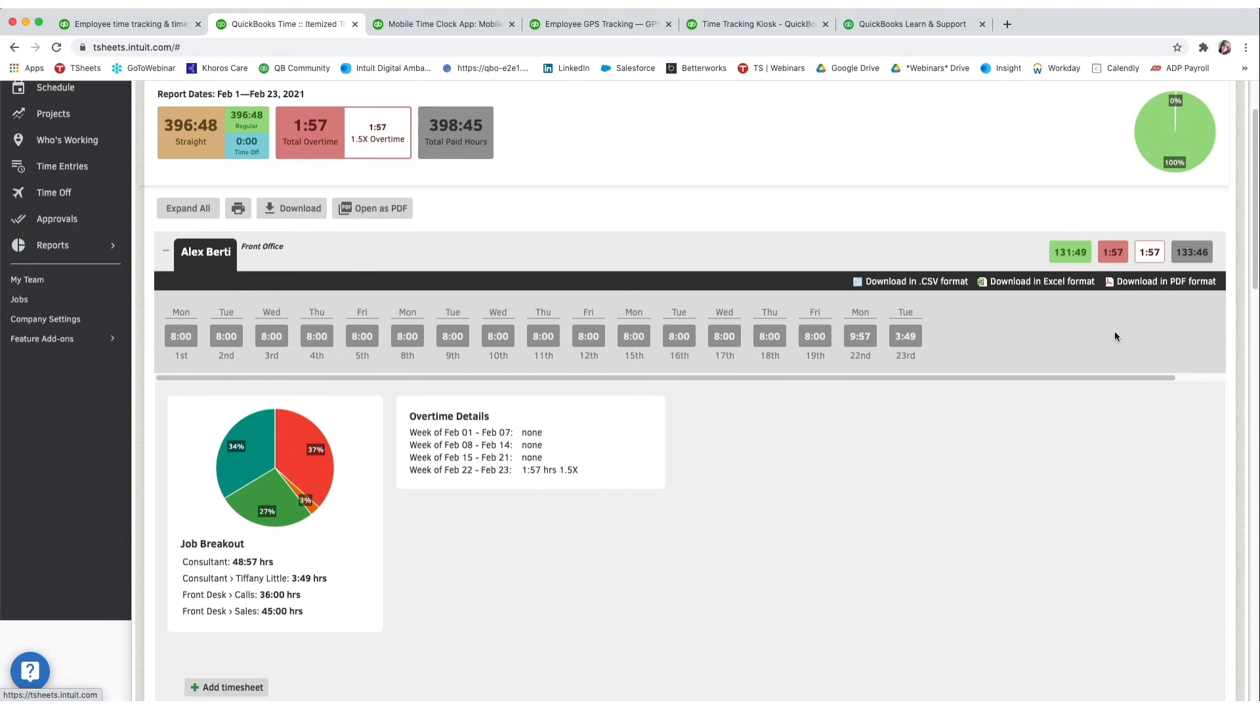
scroll(1116, 336, "down", 2)
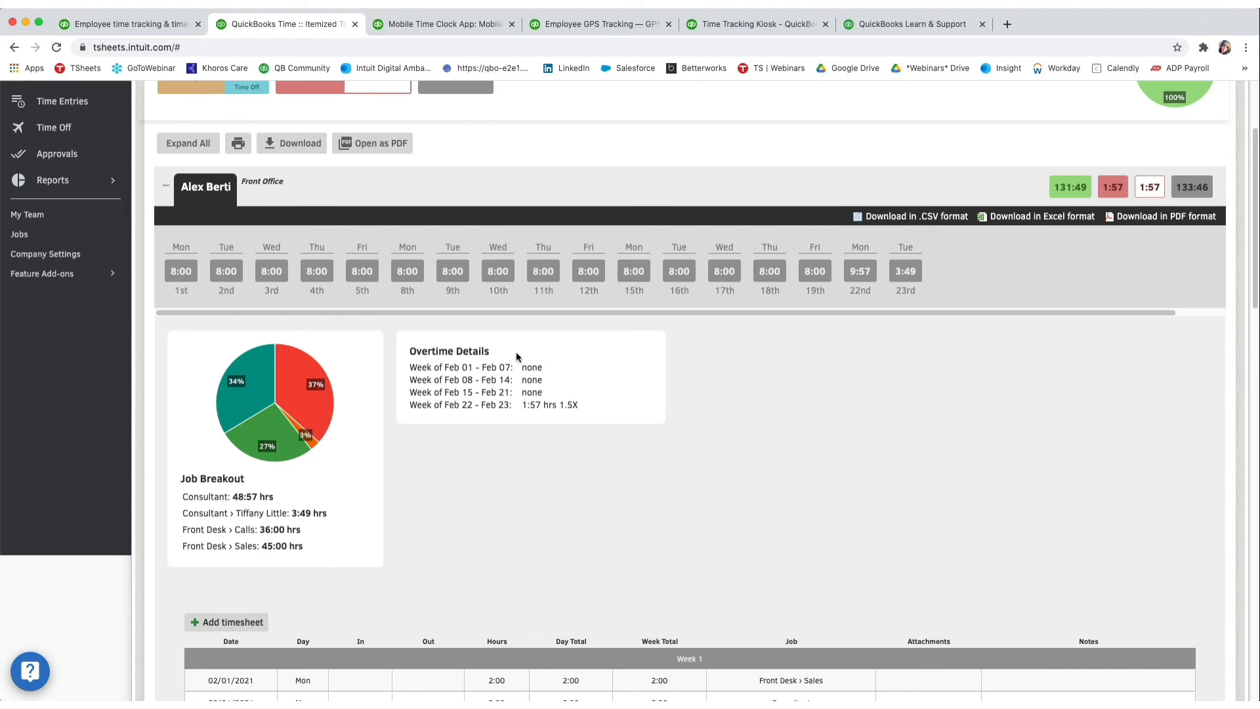
scroll(437, 495, "down", 5)
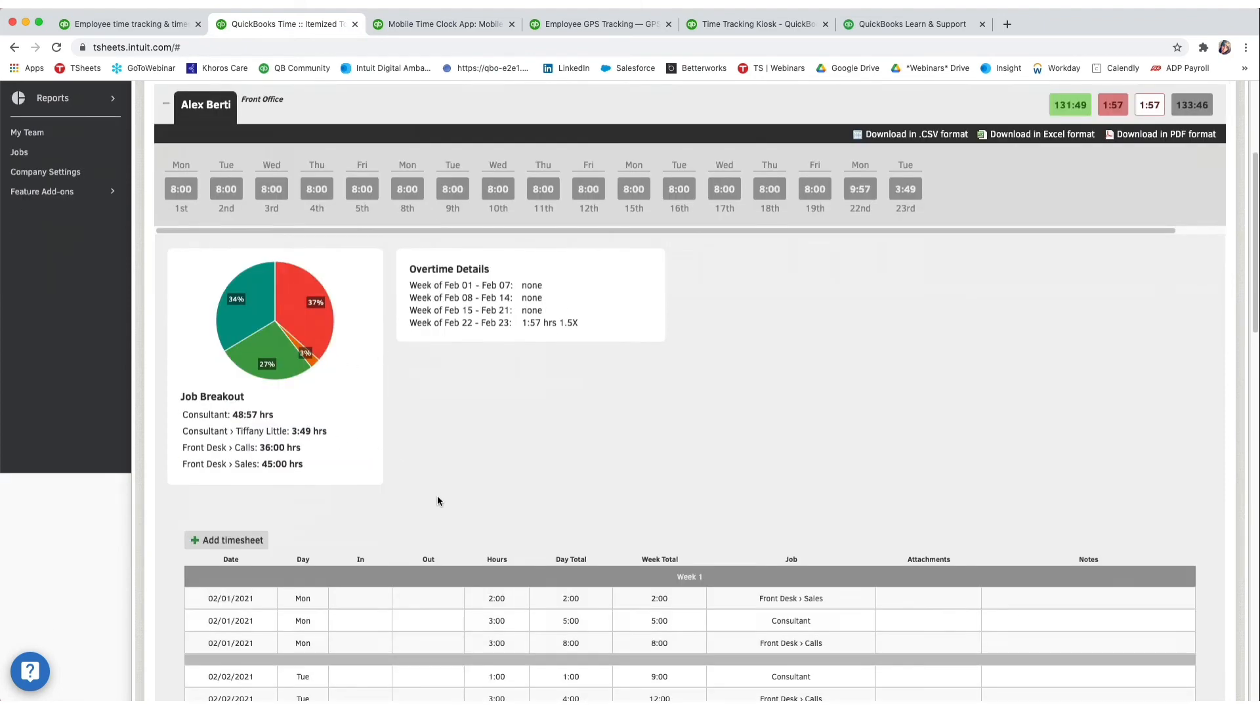
scroll(446, 620, "down", 10)
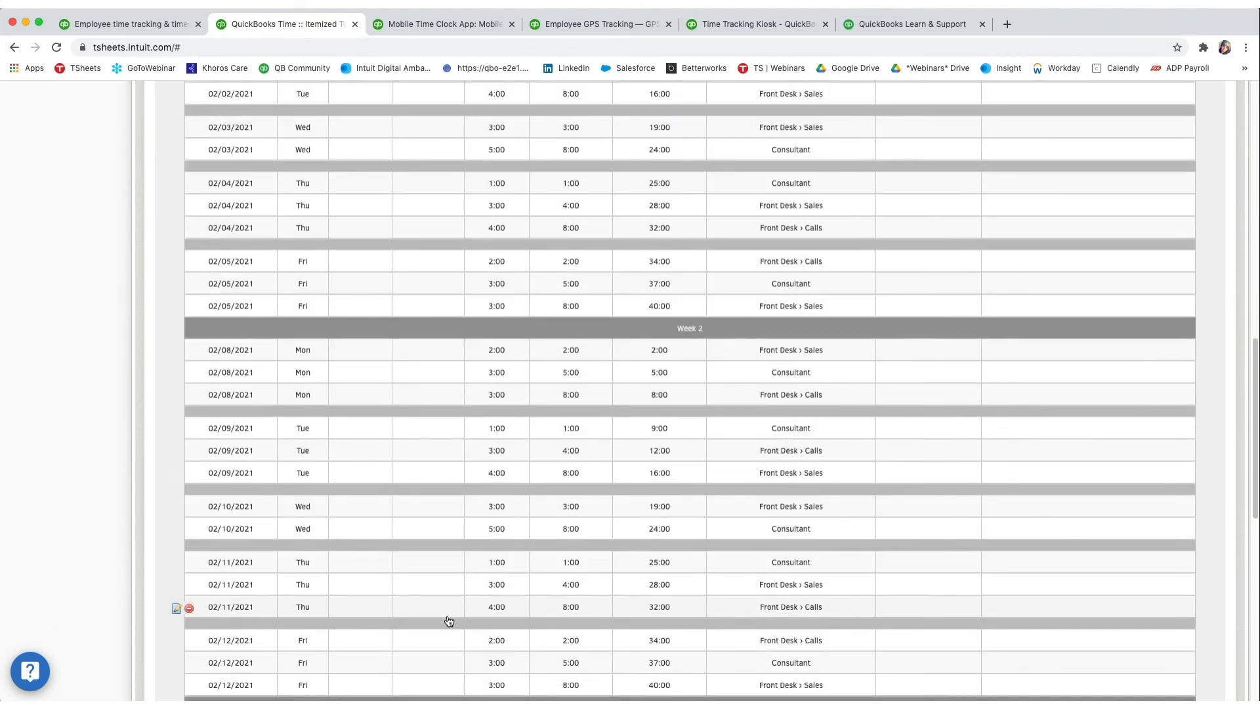
scroll(449, 621, "down", 5)
scroll(449, 621, "up", 7)
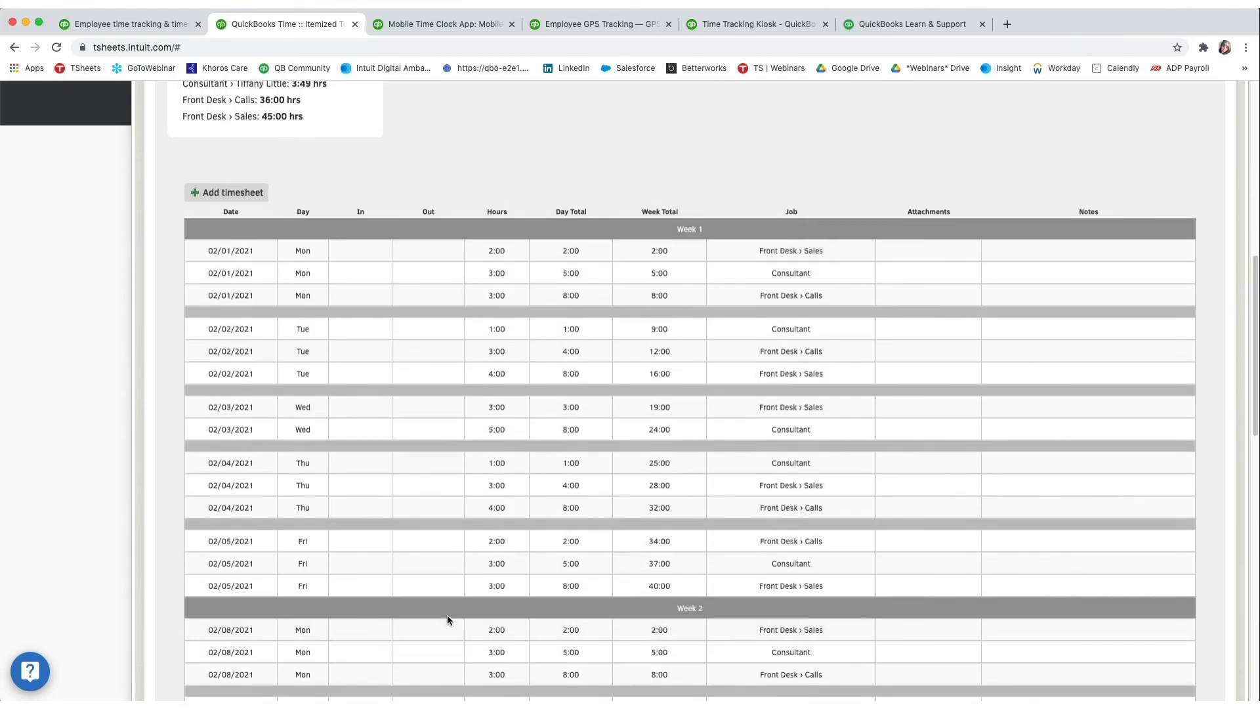
scroll(449, 621, "down", 7)
scroll(754, 439, "up", 17)
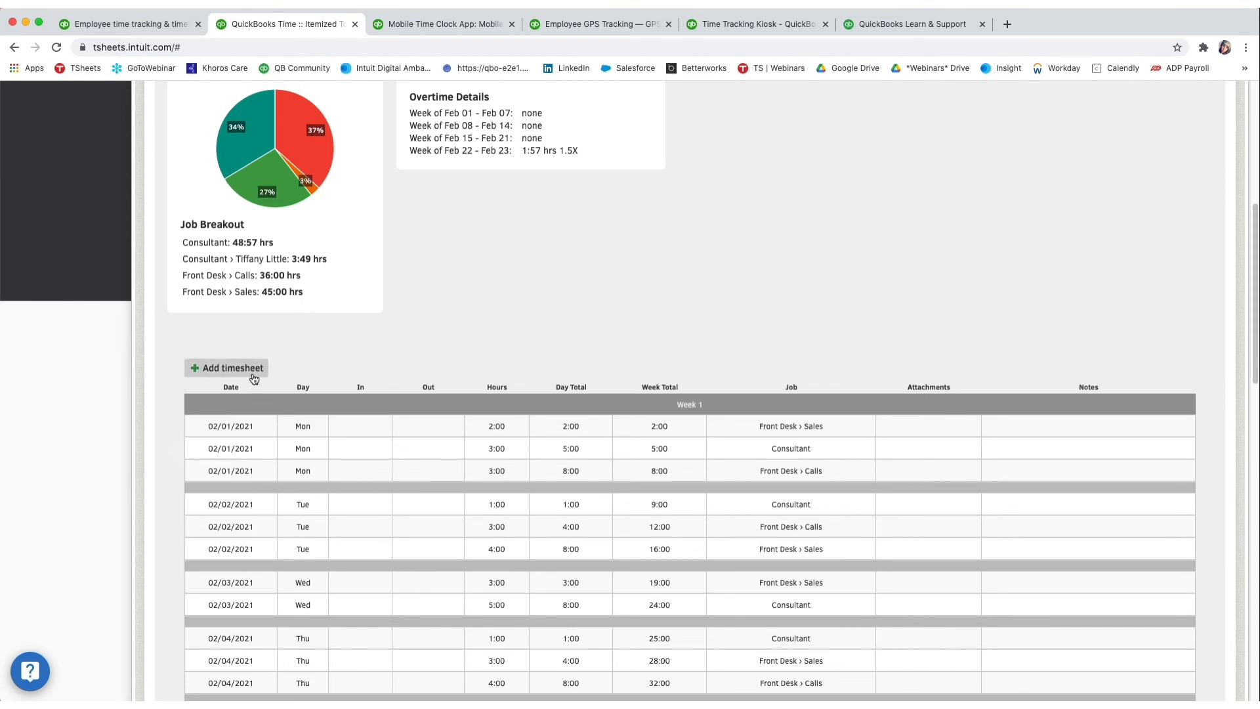
scroll(216, 365, "up", 6)
left_click(167, 341)
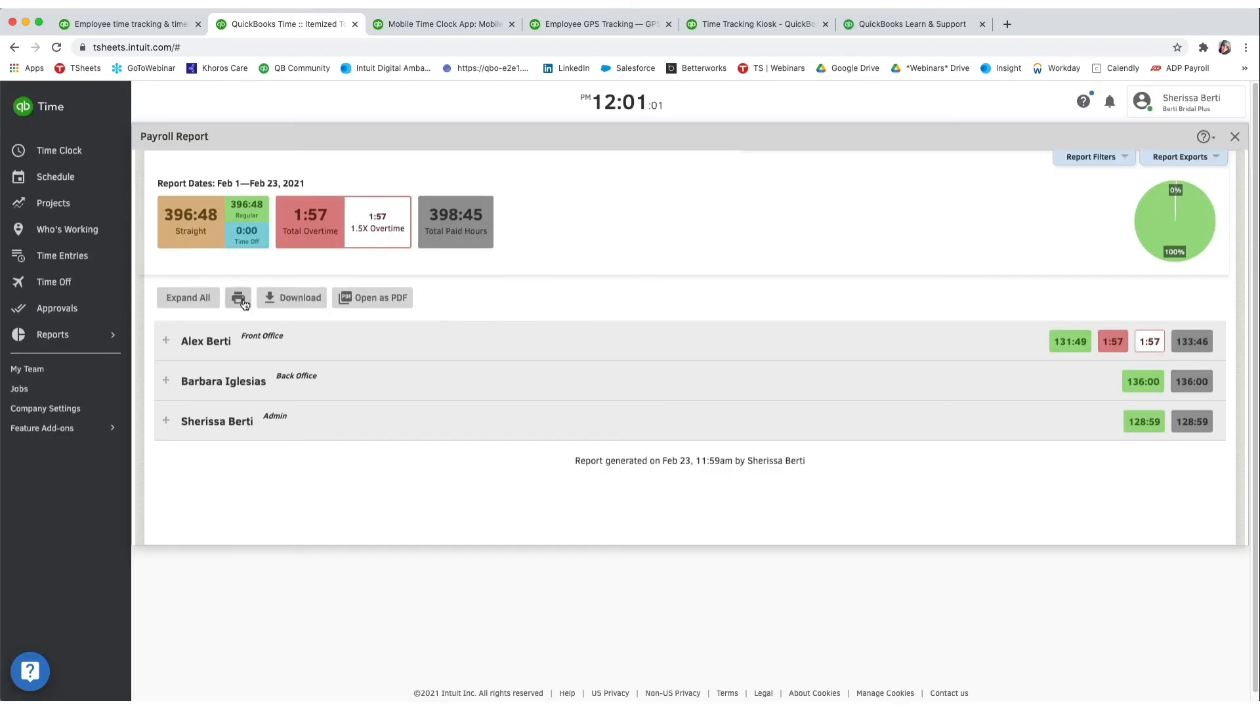
Open the Payroll Report as a PDF, look through each team member's pages, and close the PDF.
left_click(406, 300)
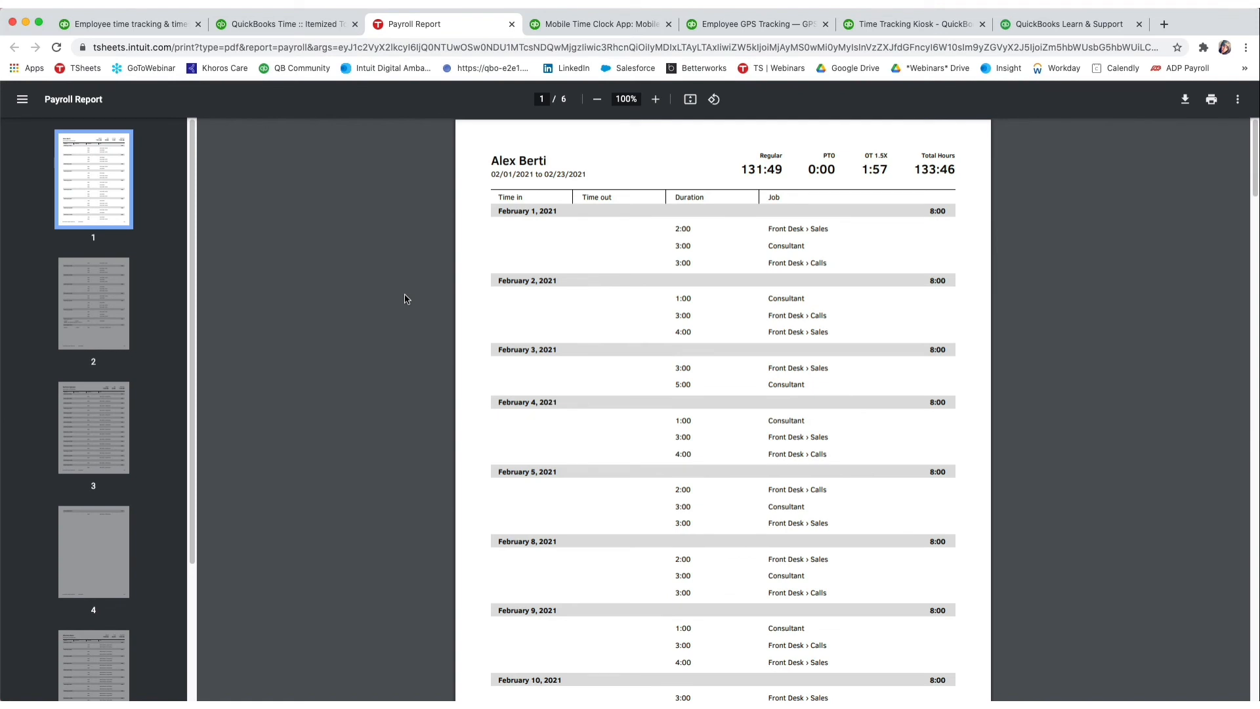
scroll(553, 351, "down", 15)
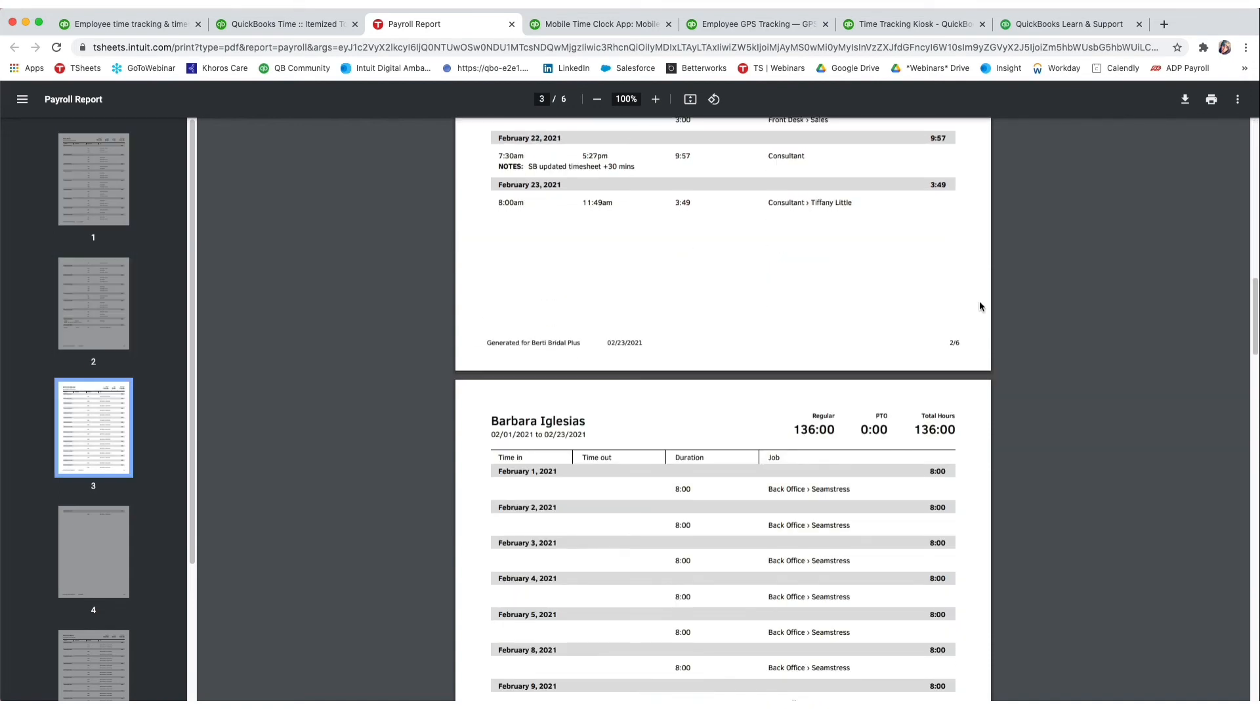
scroll(980, 302, "down", 1)
scroll(1064, 333, "down", 15)
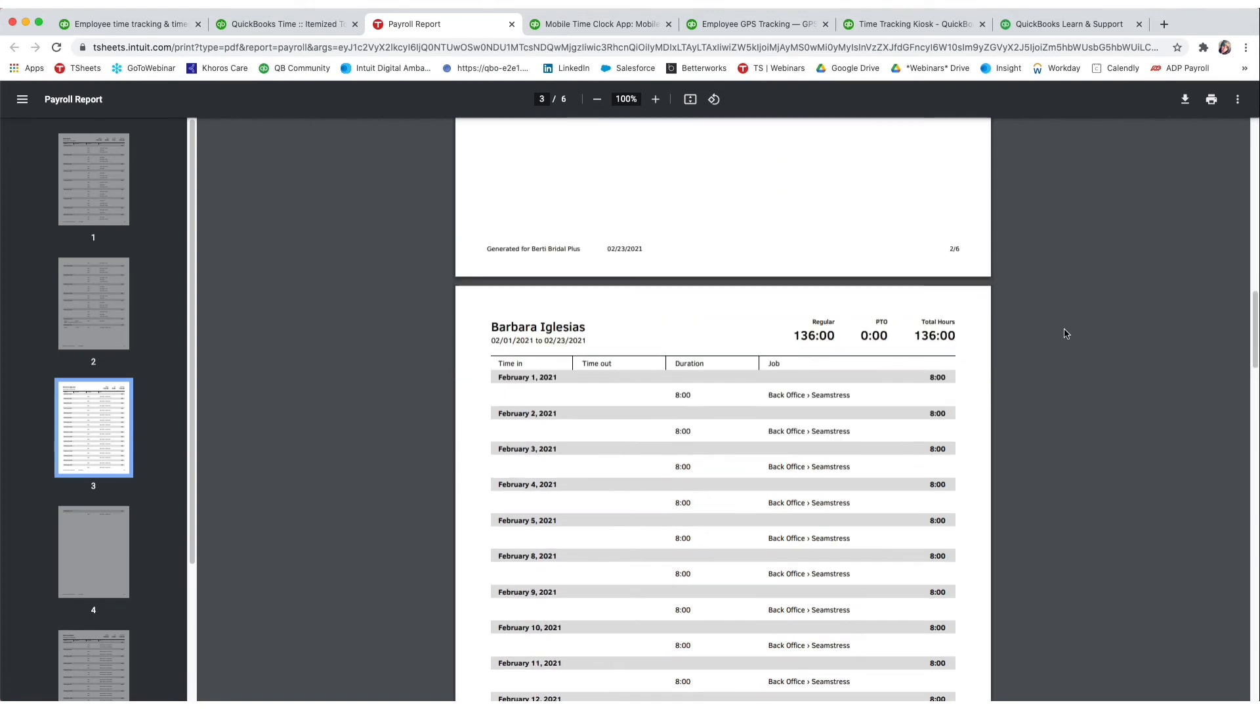
scroll(1066, 332, "down", 20)
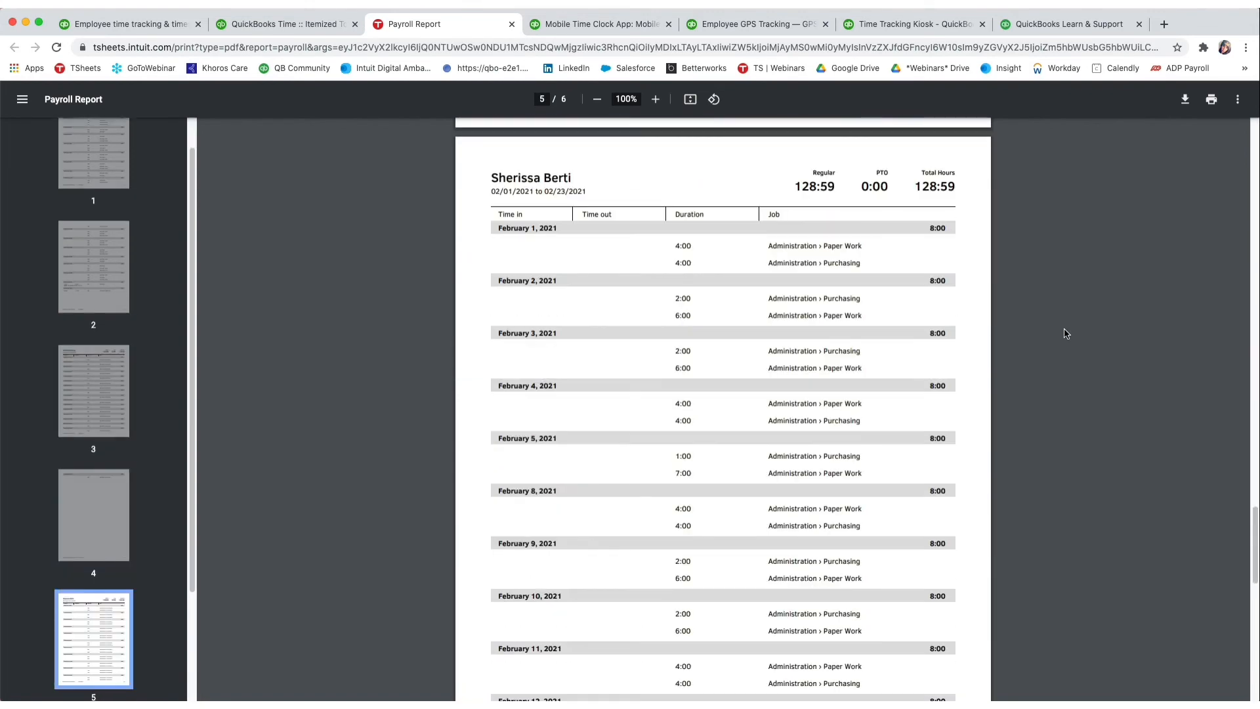
scroll(1066, 333, "up", 20)
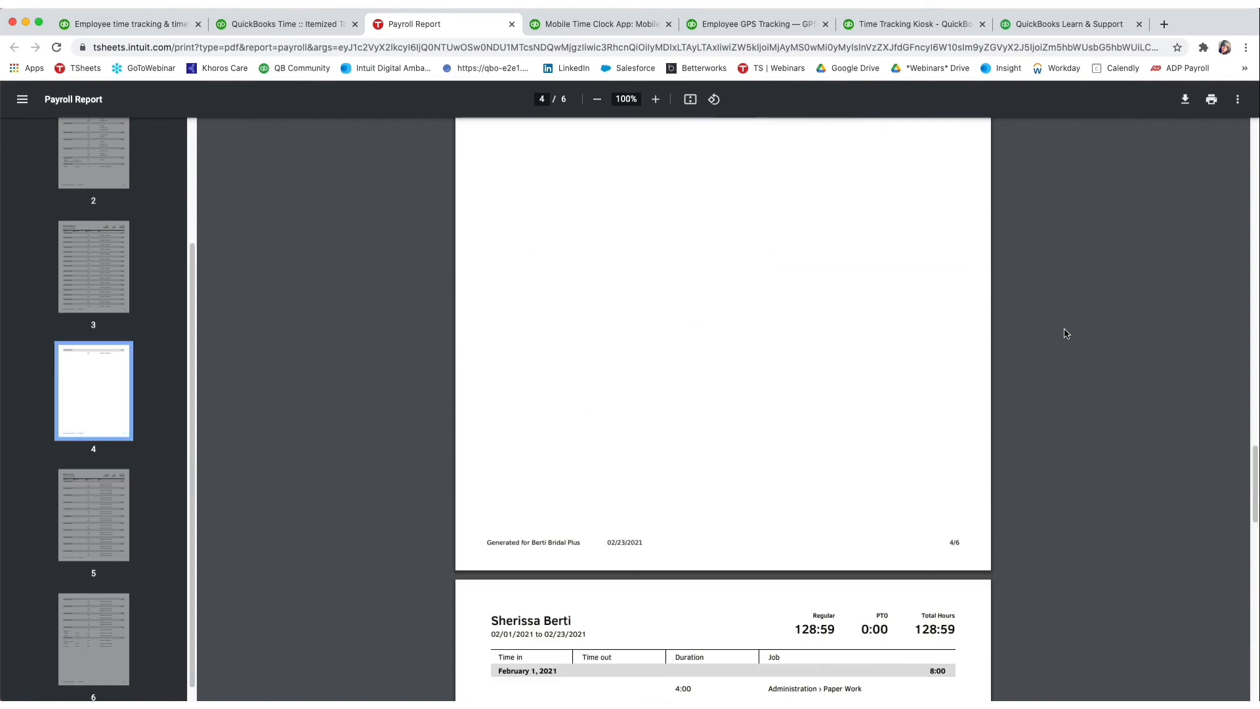
scroll(1066, 333, "up", 20)
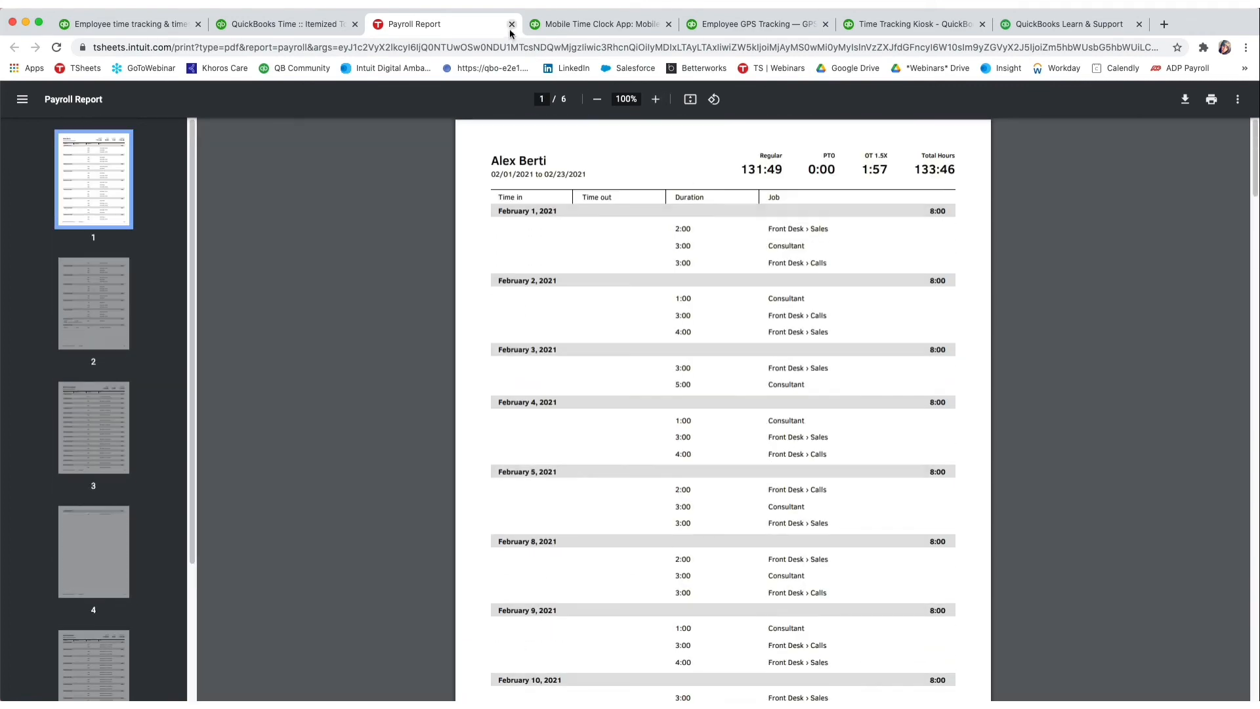
left_click(512, 23)
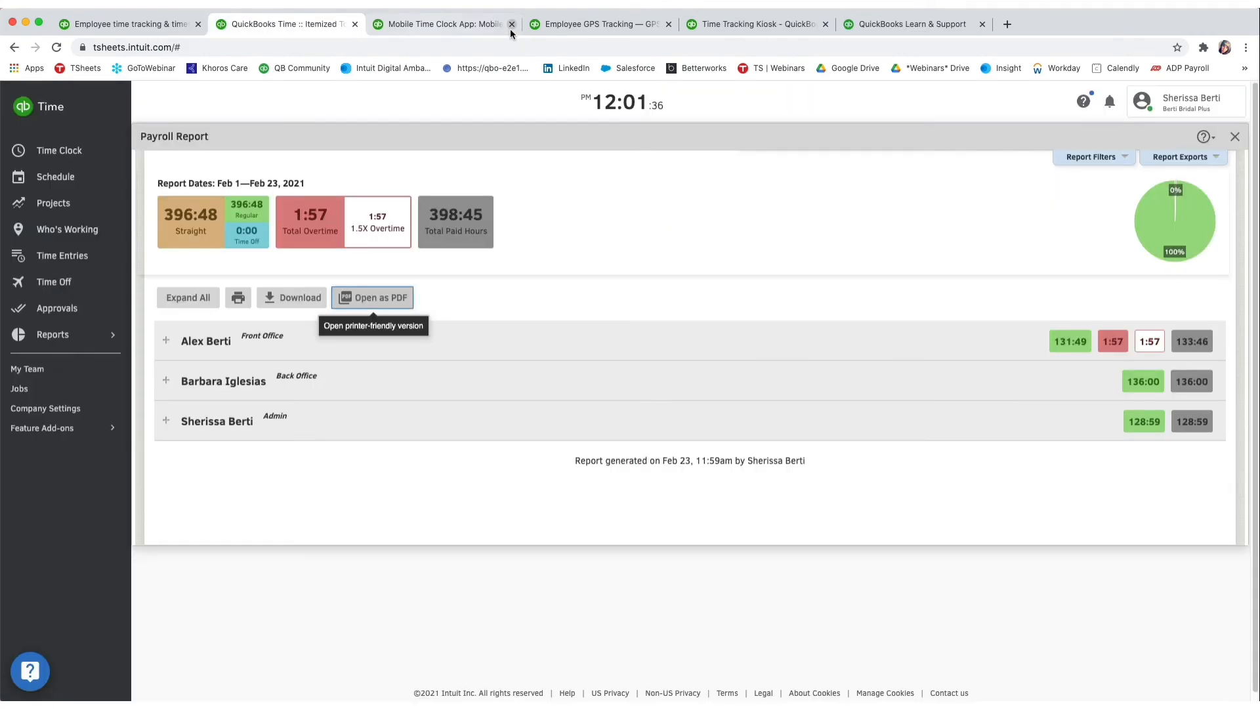
Check the Payroll Report's filters and export options, and close the report.
left_click(1090, 172)
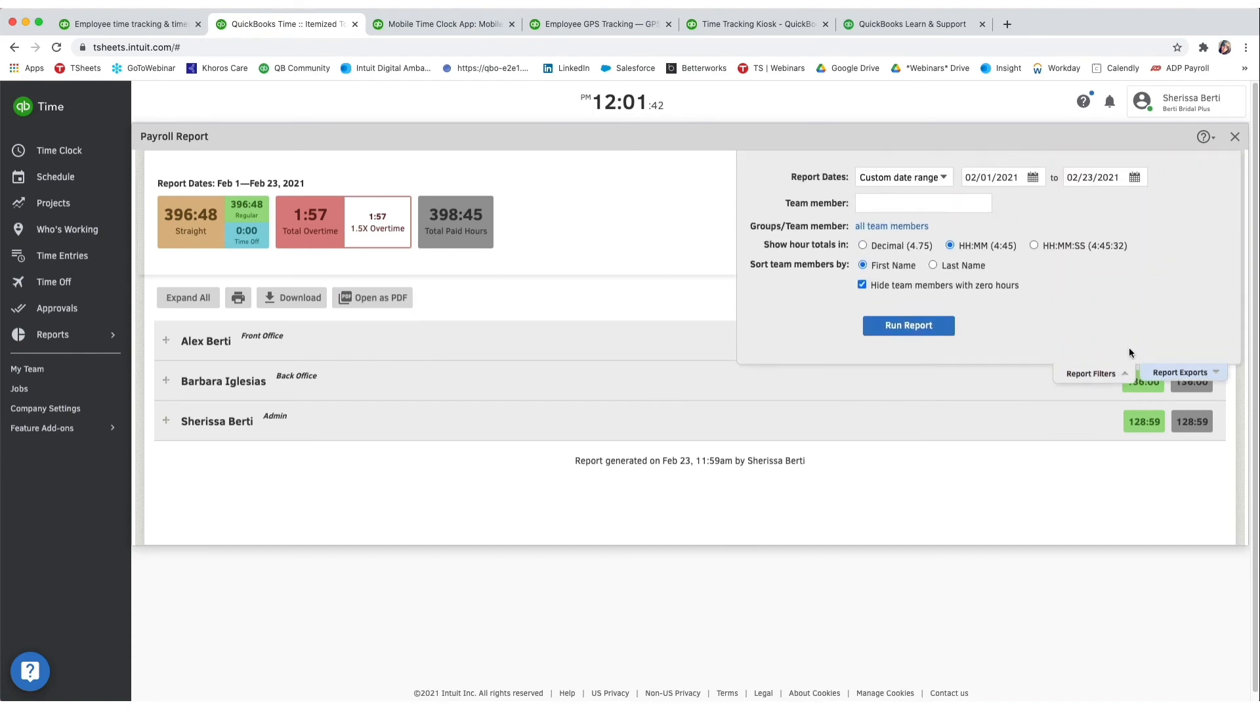
left_click(1119, 371)
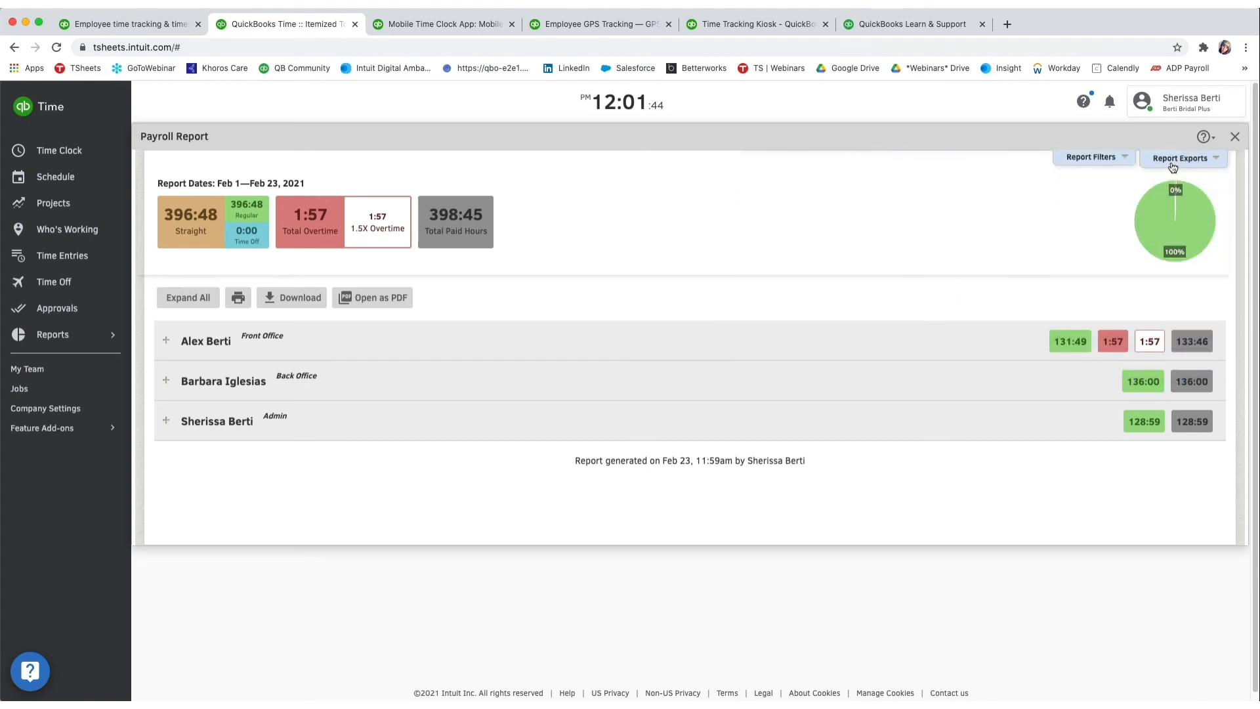
left_click(1173, 167)
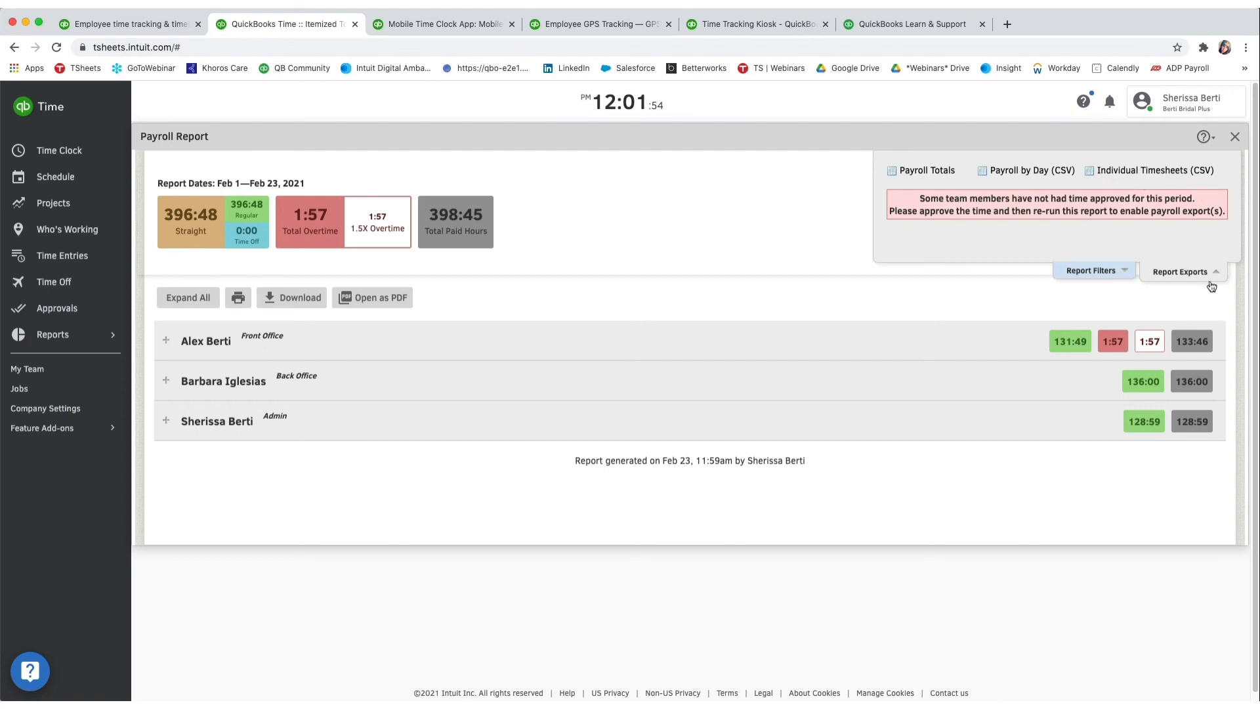
left_click(1181, 271)
left_click(1235, 137)
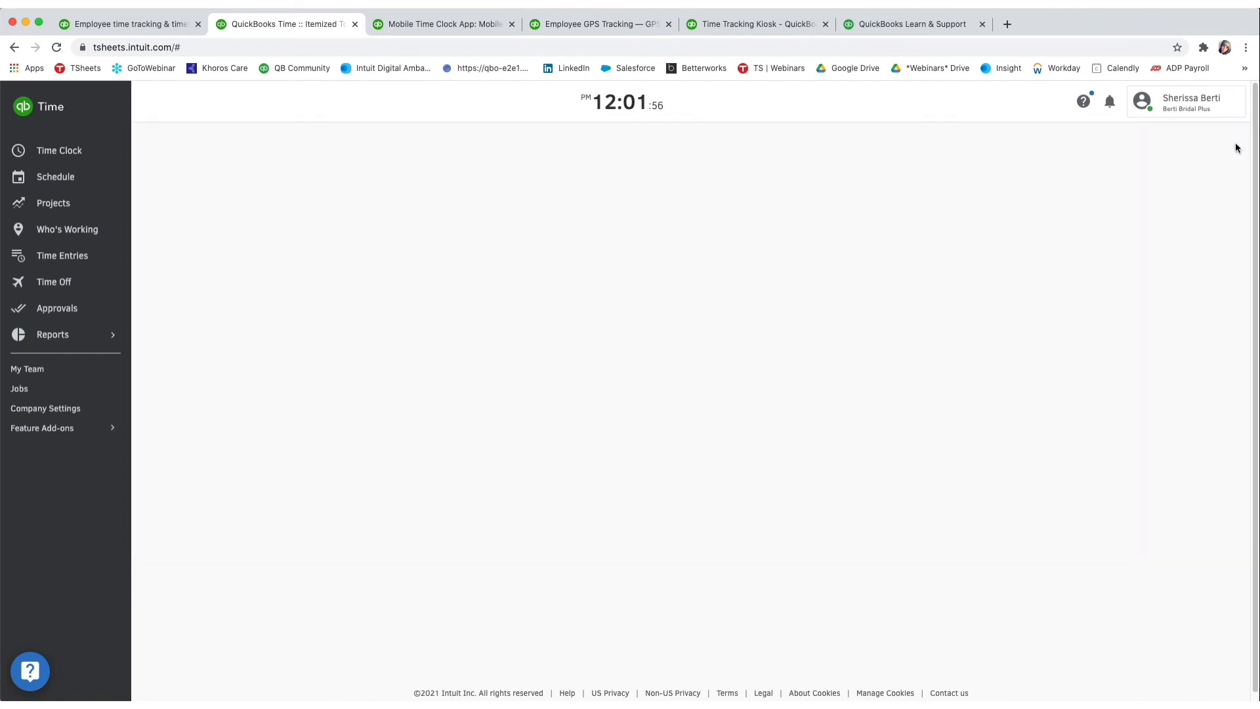
Run the Approvals Report for the custom date range 02/01/2021 to 02/23/2021 with hour totals in HH:MM.
left_click(64, 321)
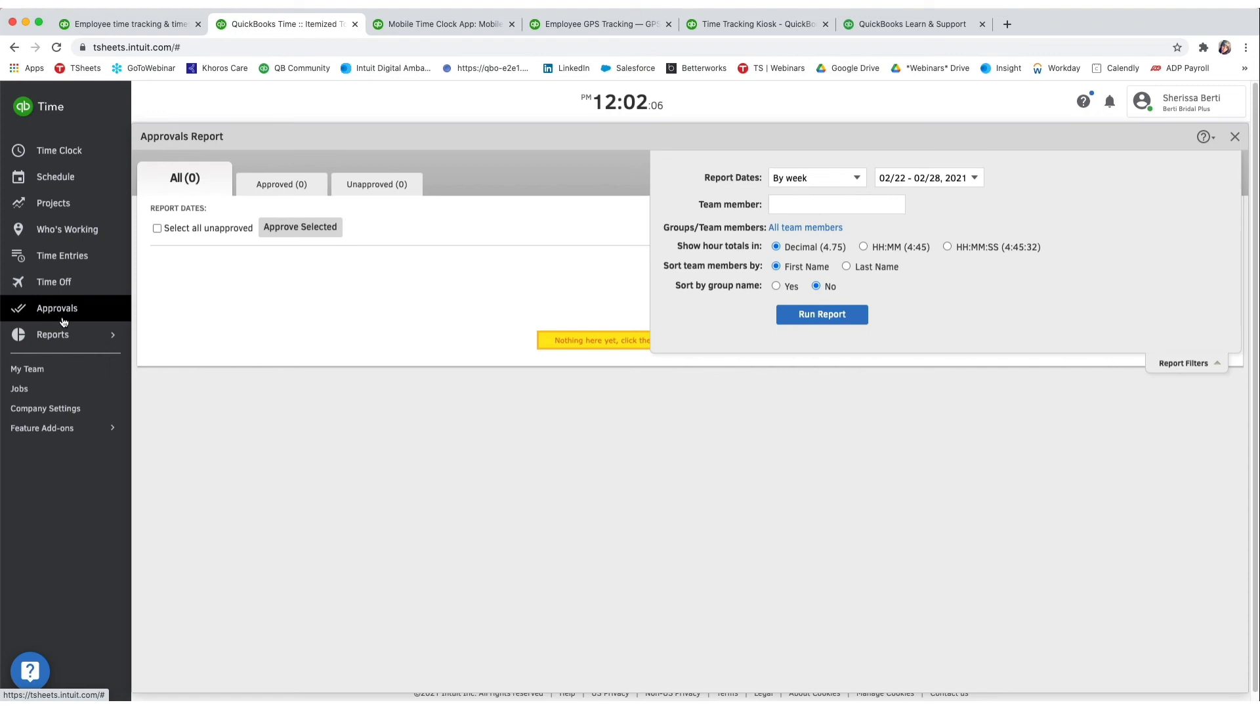
left_click(799, 186)
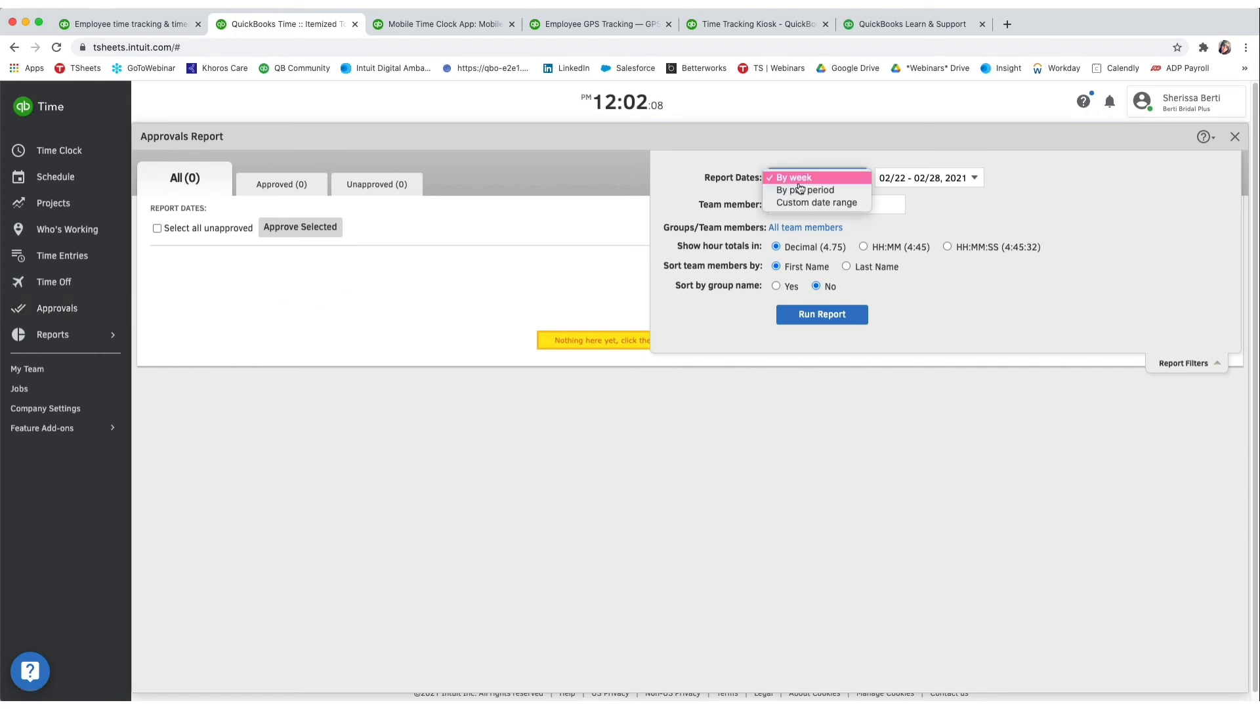
left_click(817, 202)
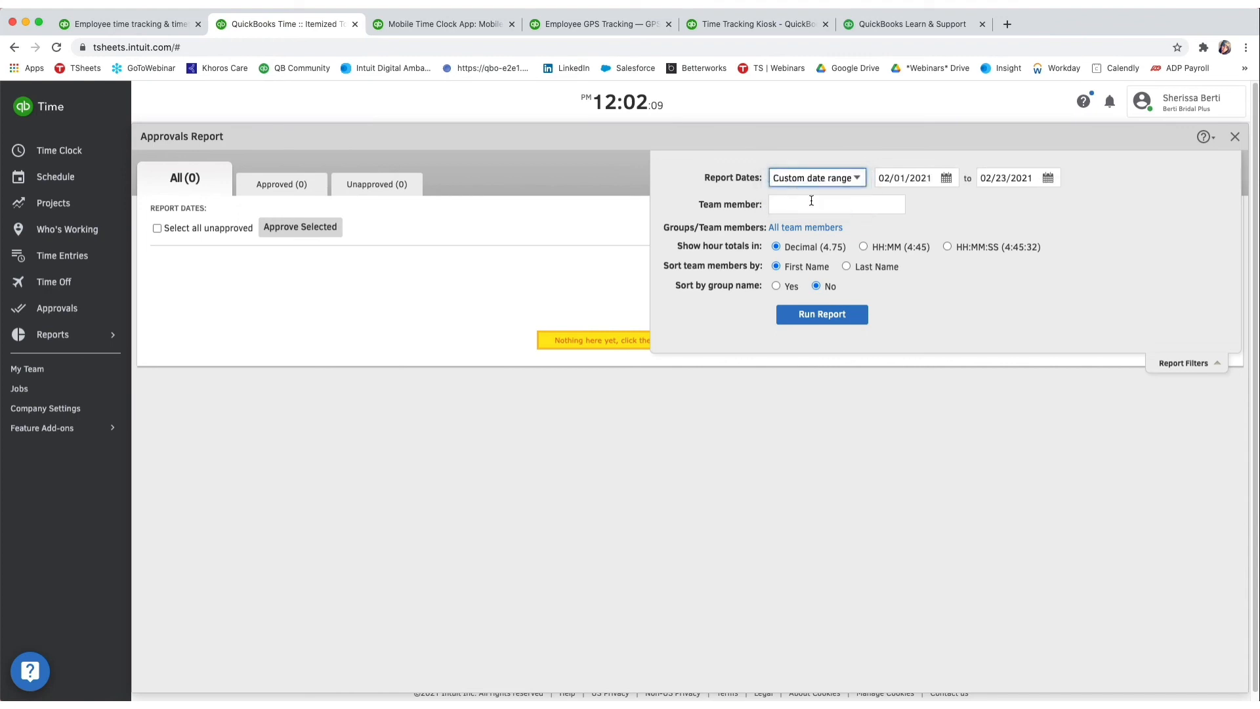
left_click(919, 182)
left_click(917, 247)
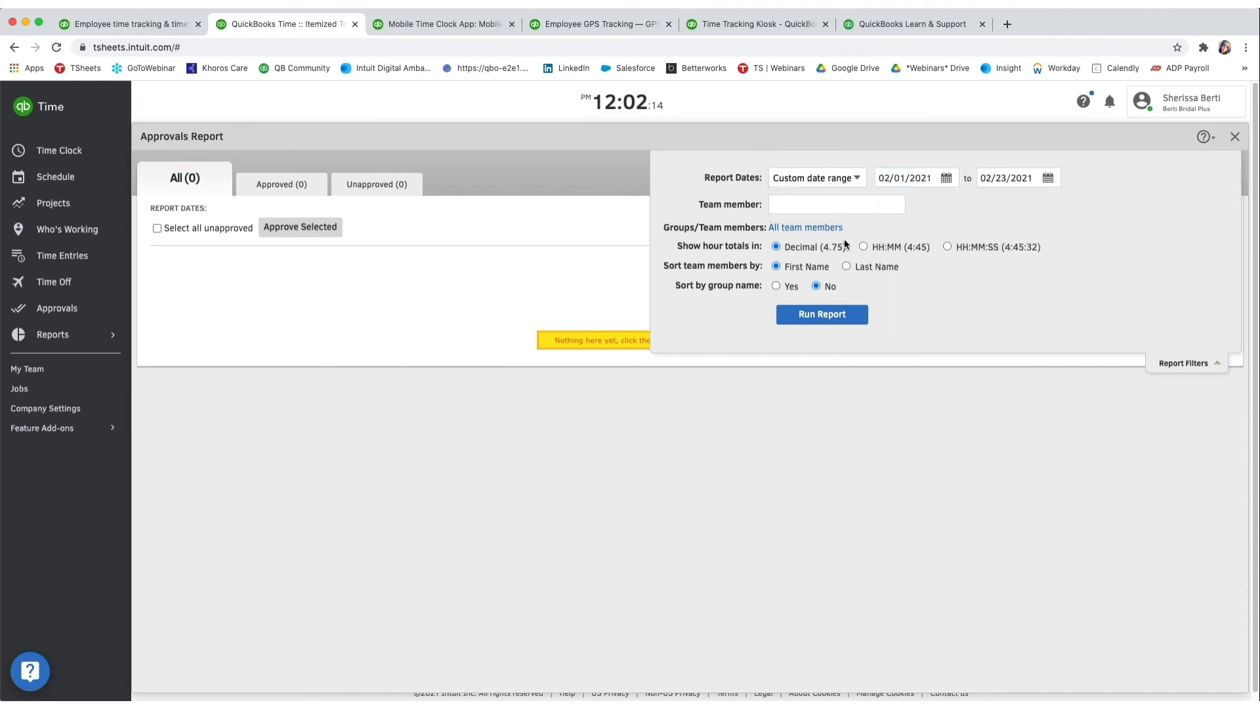
left_click(863, 247)
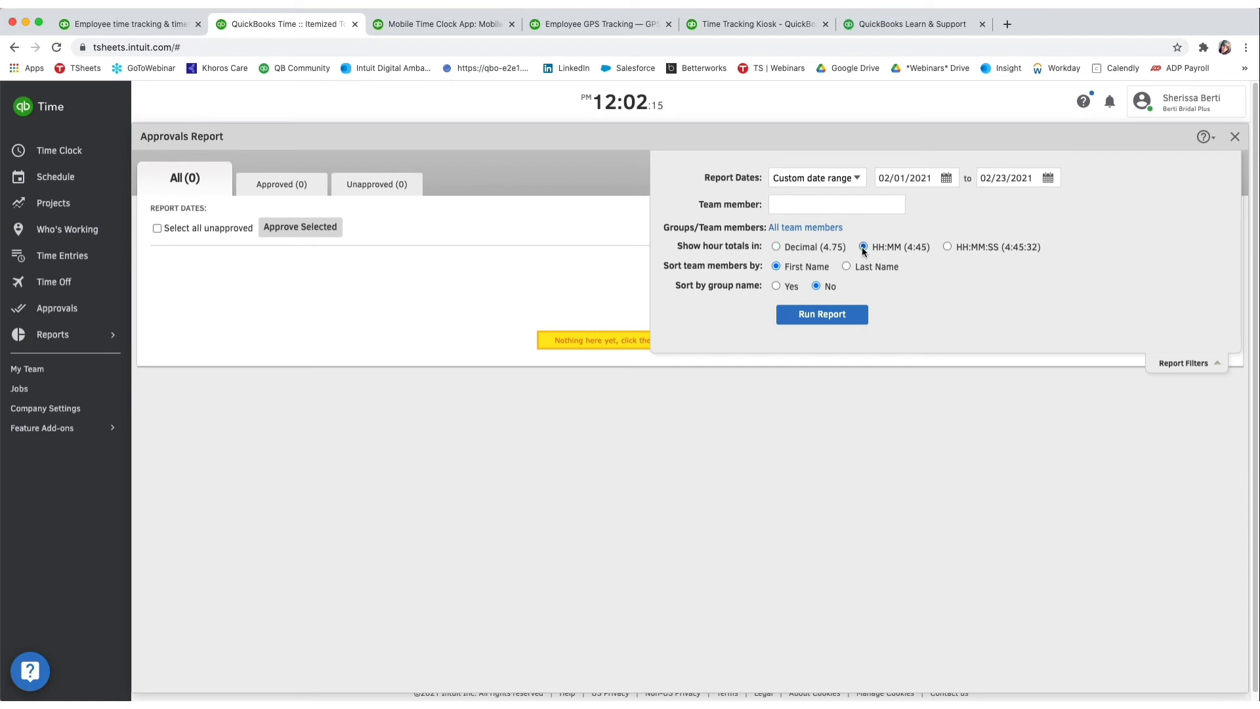
left_click(839, 319)
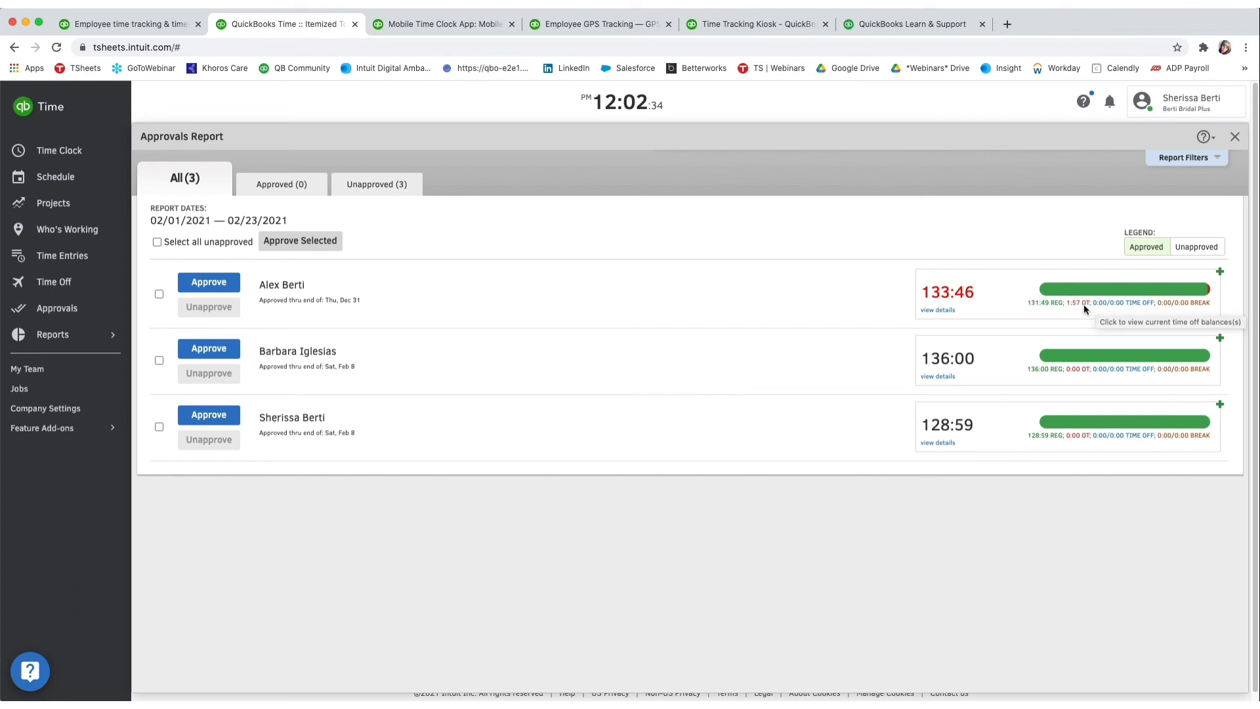
View the first team member's approval details and review the job breakout, overtime details and weekly timesheets.
left_click(941, 316)
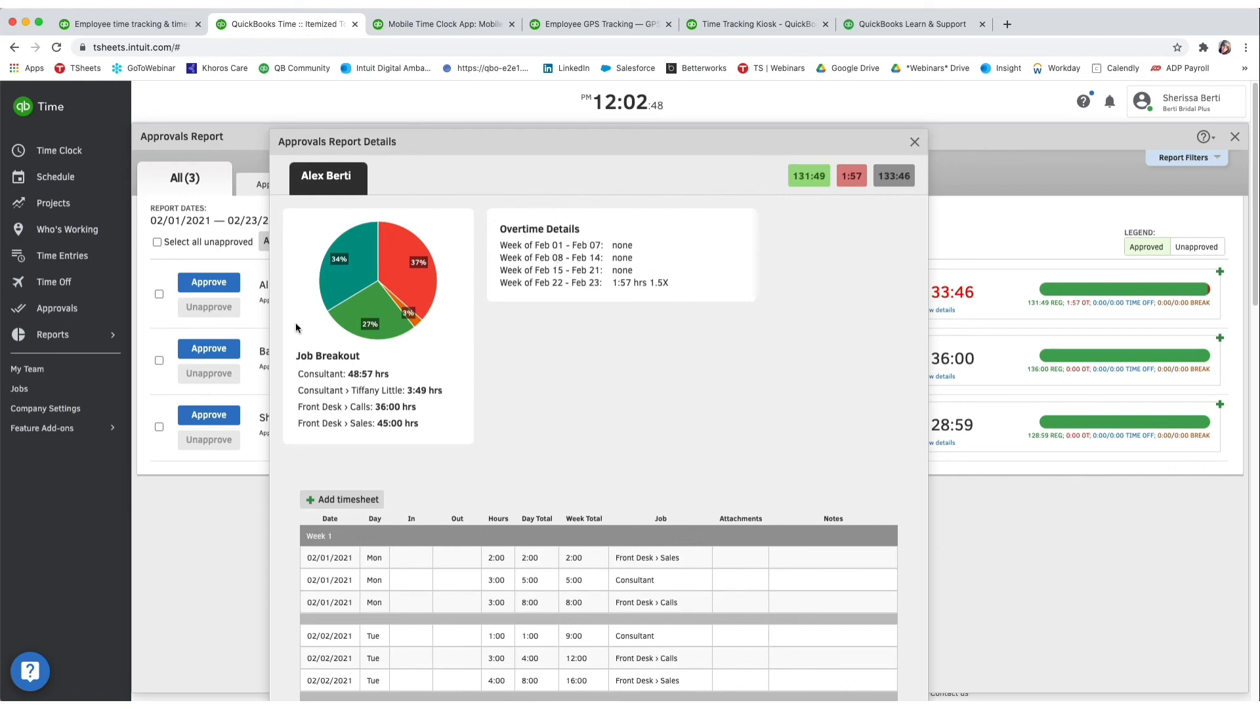
scroll(576, 415, "down", 10)
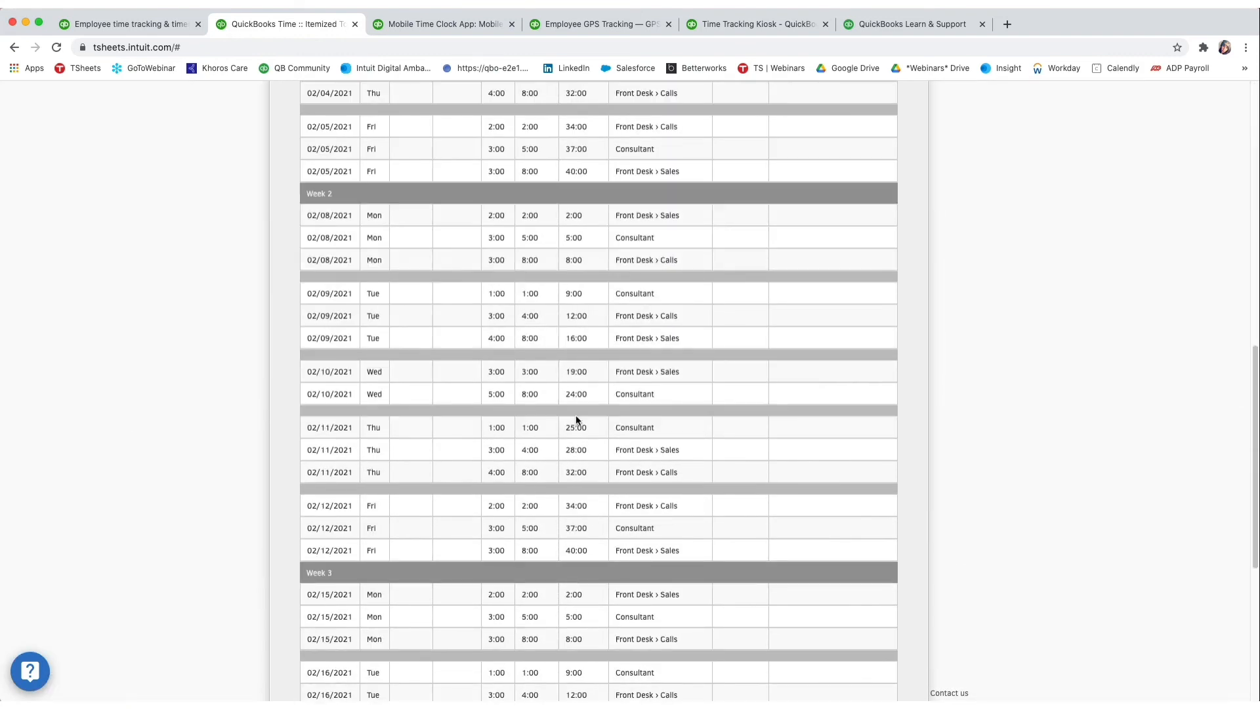
scroll(578, 421, "up", 7)
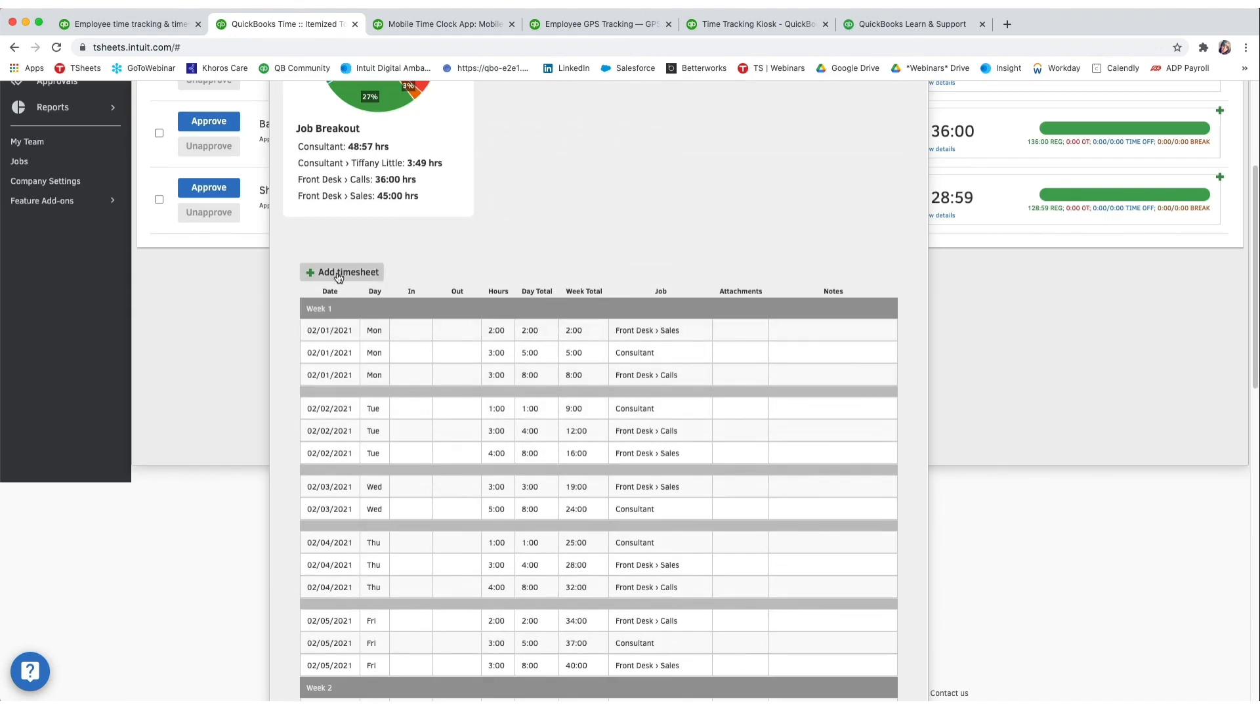
mouse_move(309, 334)
scroll(699, 266, "up", 4)
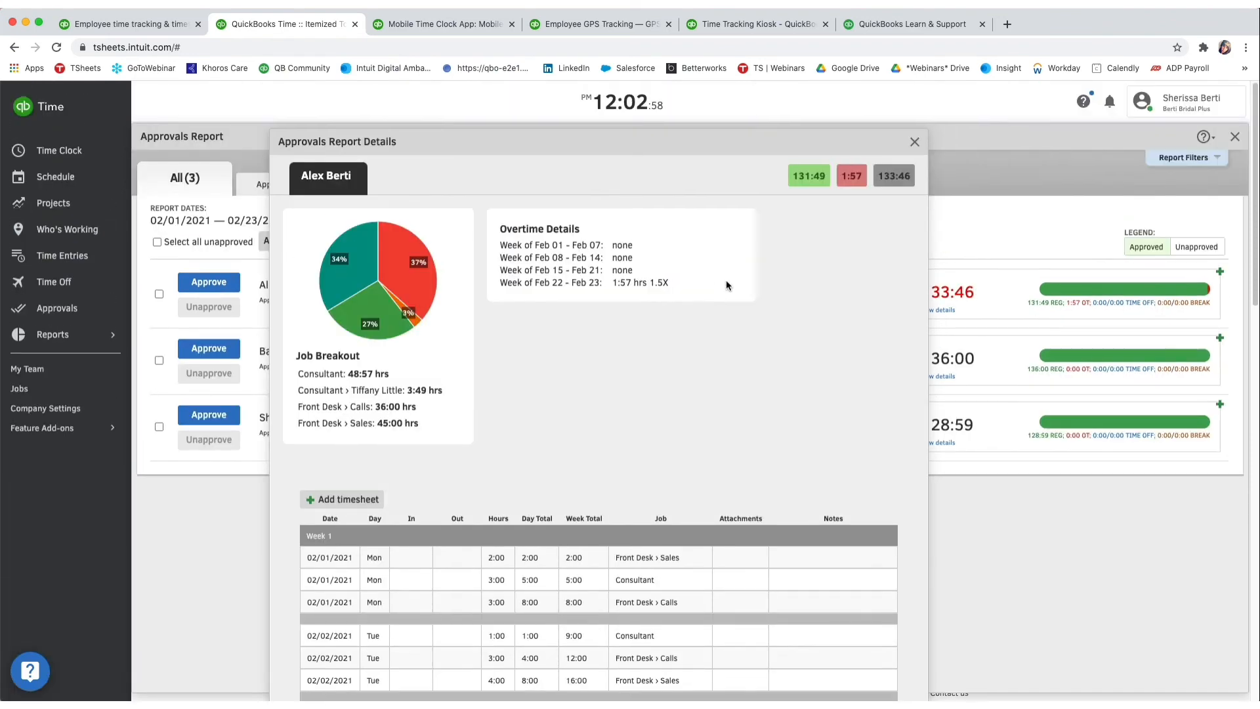
Close the approval details and approve the first team member's time for the 02/01/2021 to 02/23/2021 report range.
left_click(913, 143)
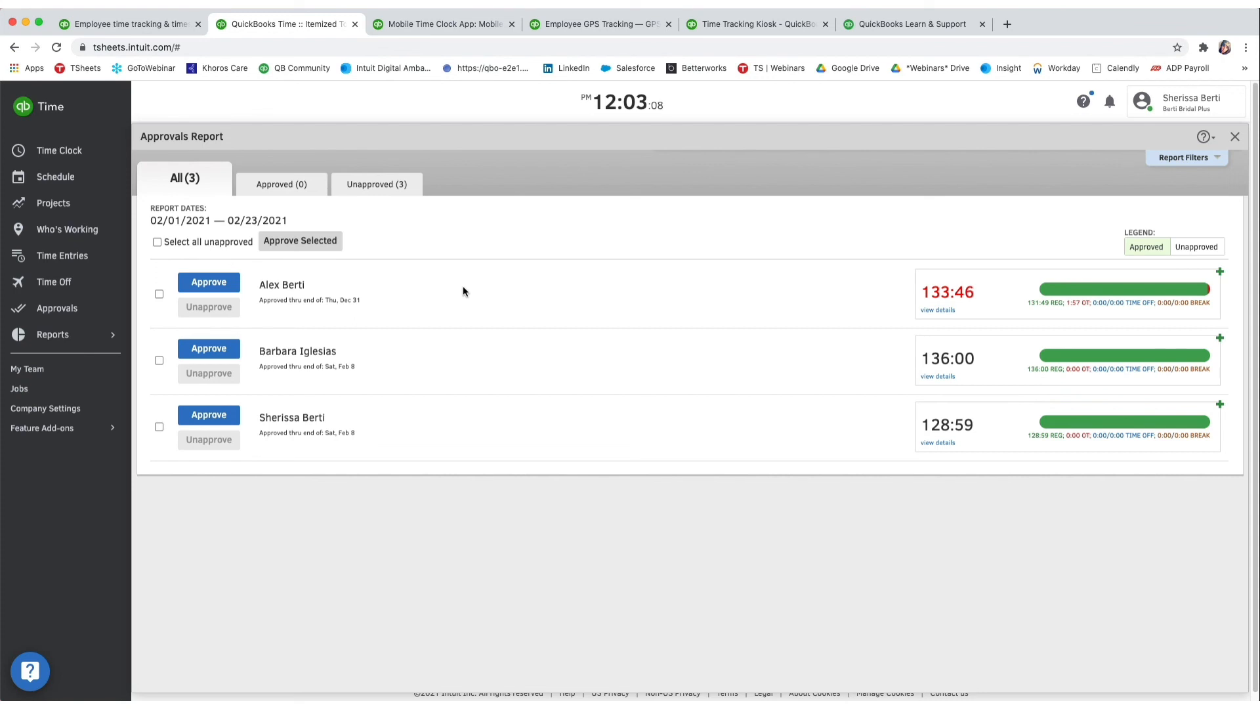
left_click(221, 289)
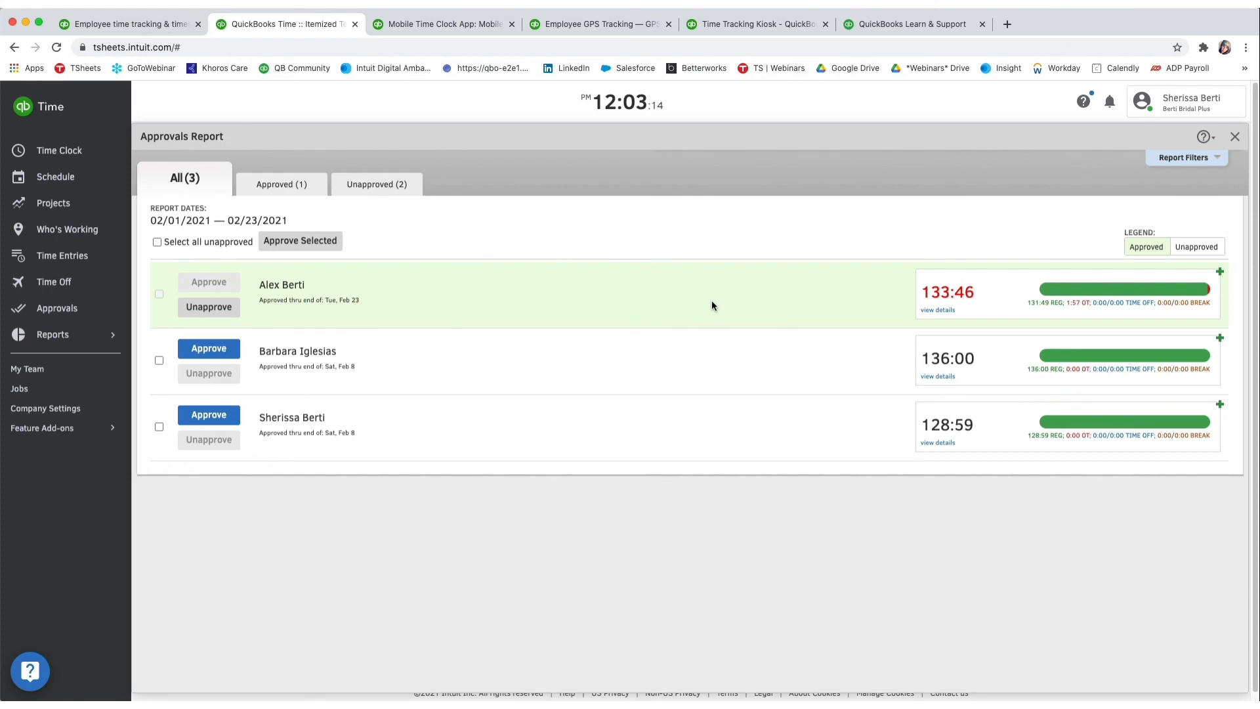
Reopen the first team member's approval details, check the lock on the approved timesheet entries, and close the details.
left_click(937, 311)
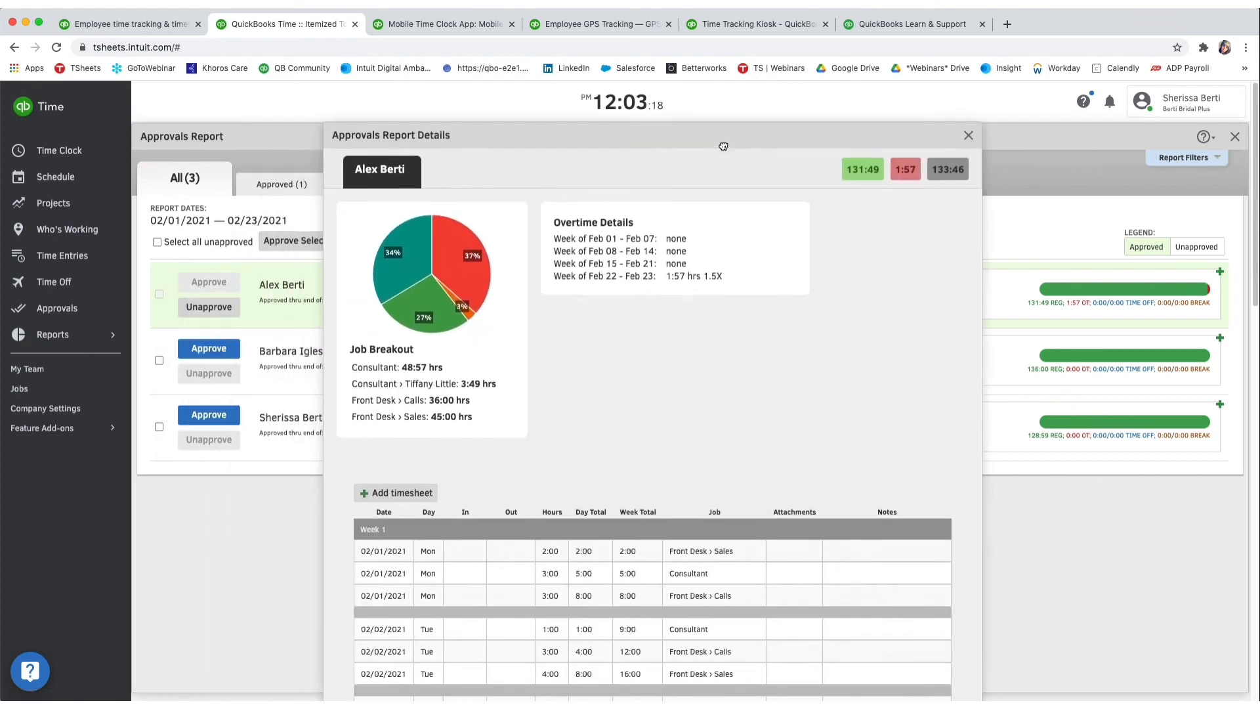
scroll(660, 340, "down", 3)
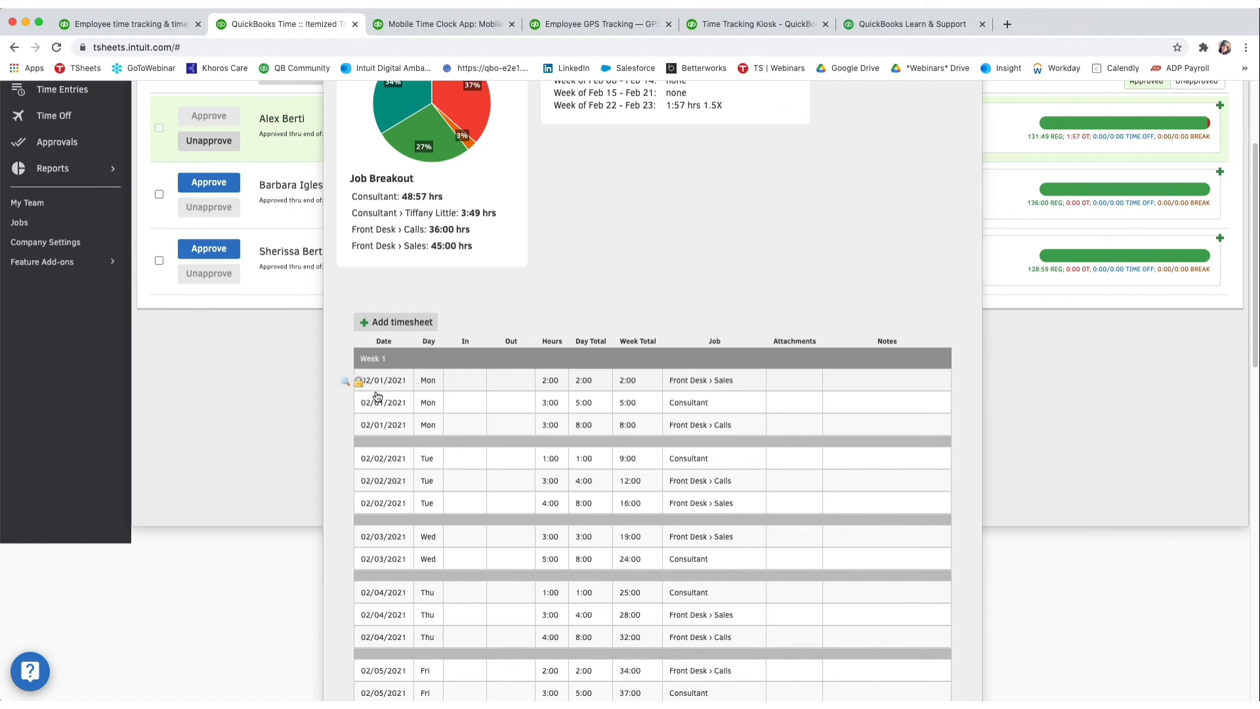
scroll(377, 396, "up", 3)
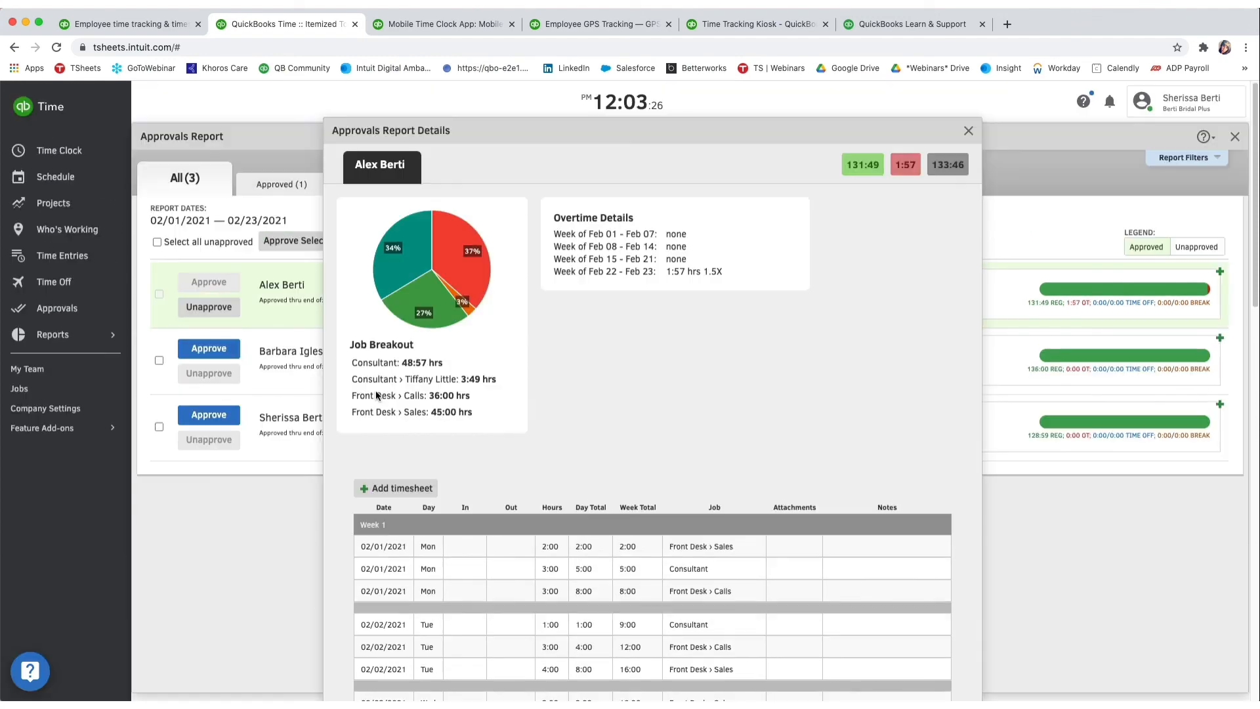
left_click(968, 134)
Unapprove the first team member's time and display the Approvals Report's filter options.
left_click(230, 308)
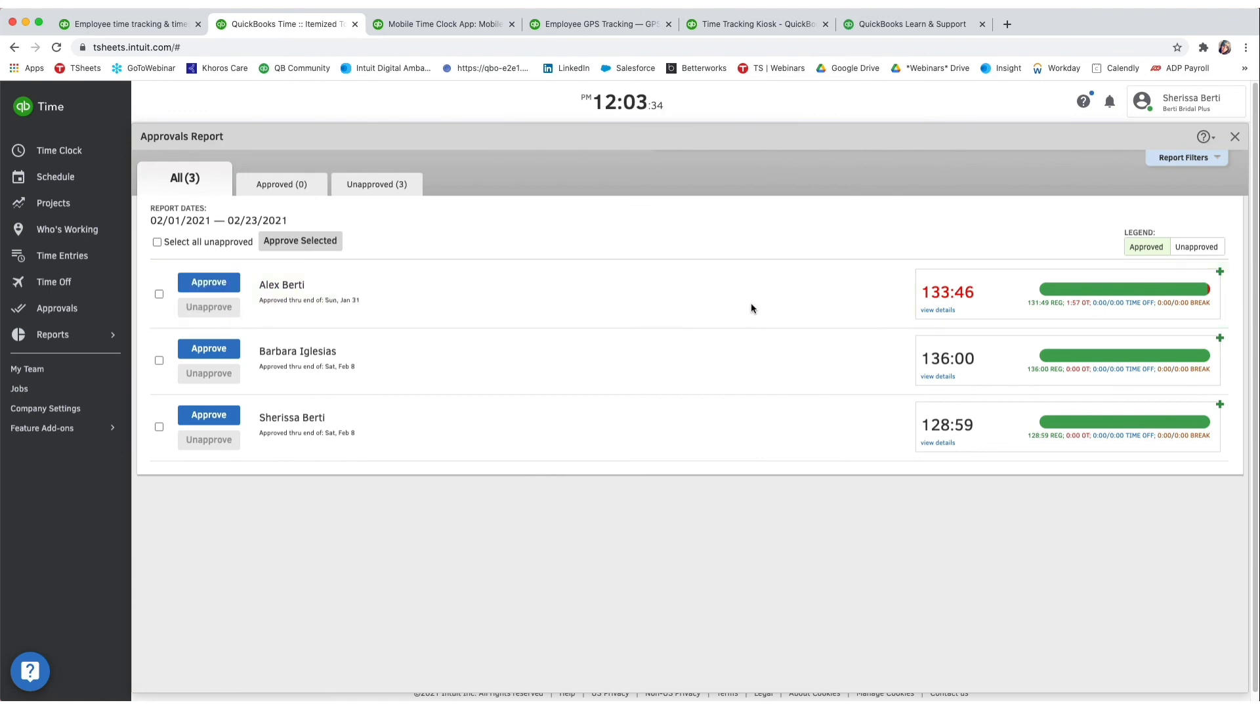
left_click(1188, 161)
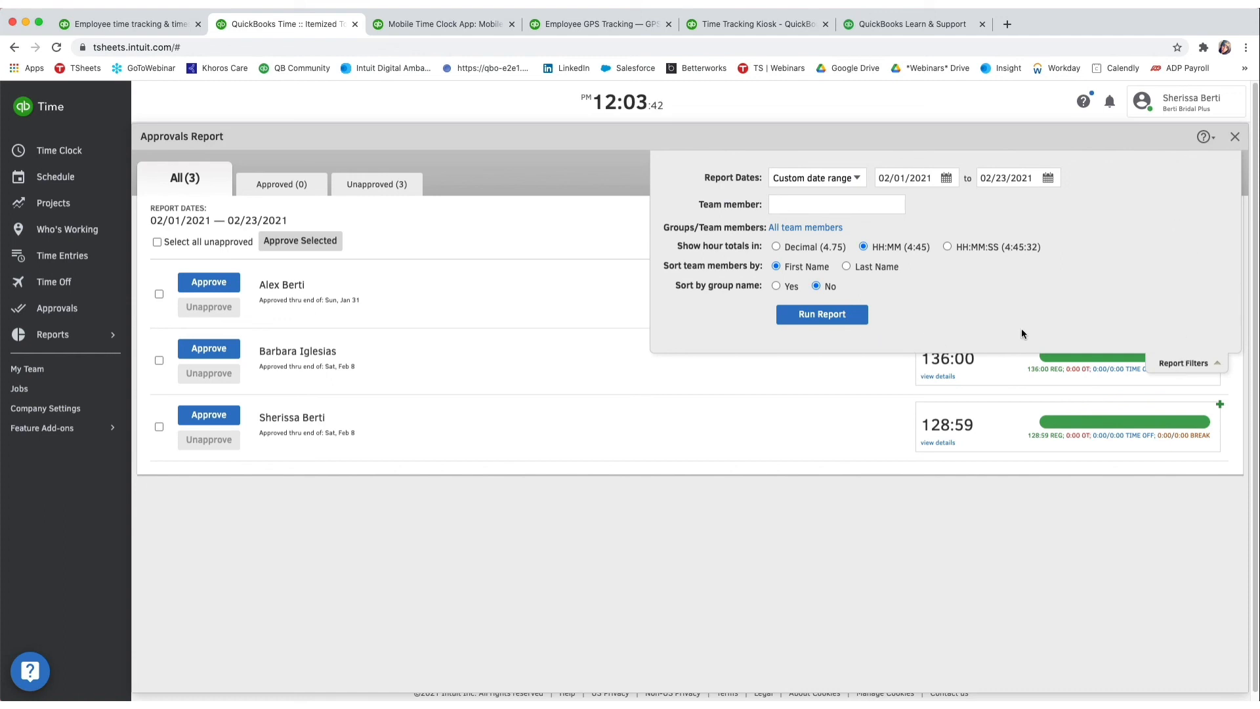
Show the QuickBooks Time product page and the QuickBooks Learn & Support page.
left_click(126, 25)
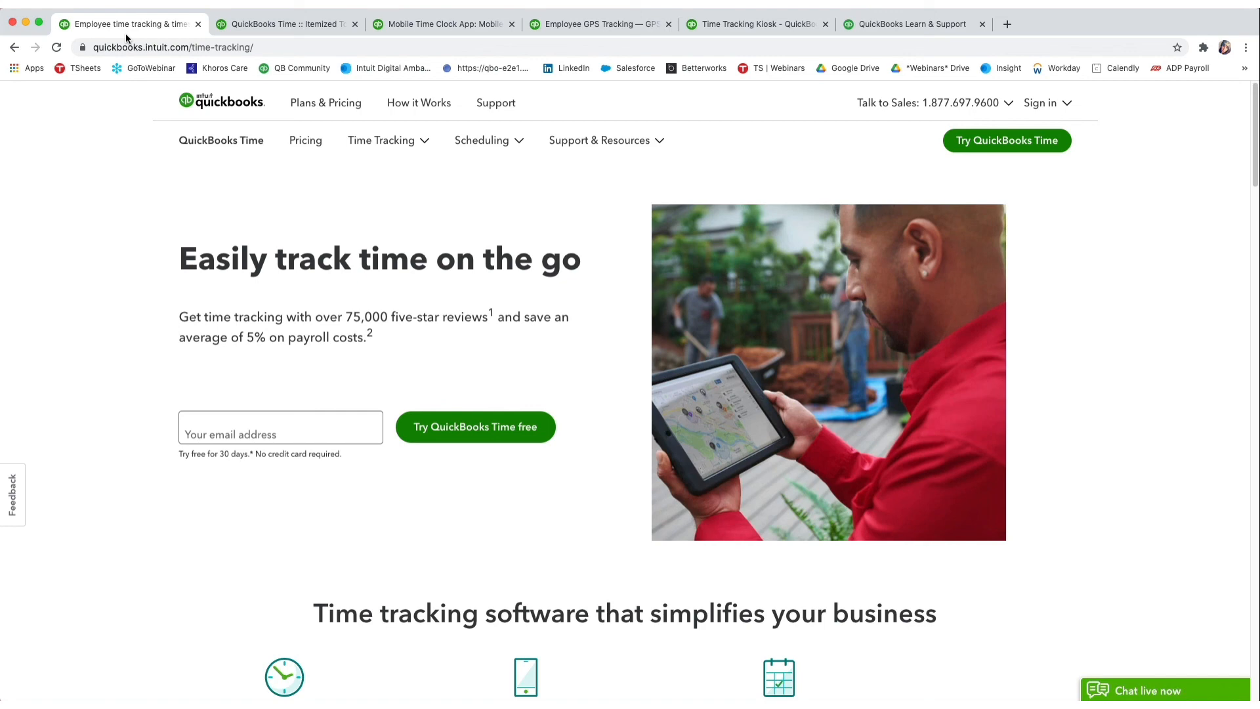
left_click(891, 30)
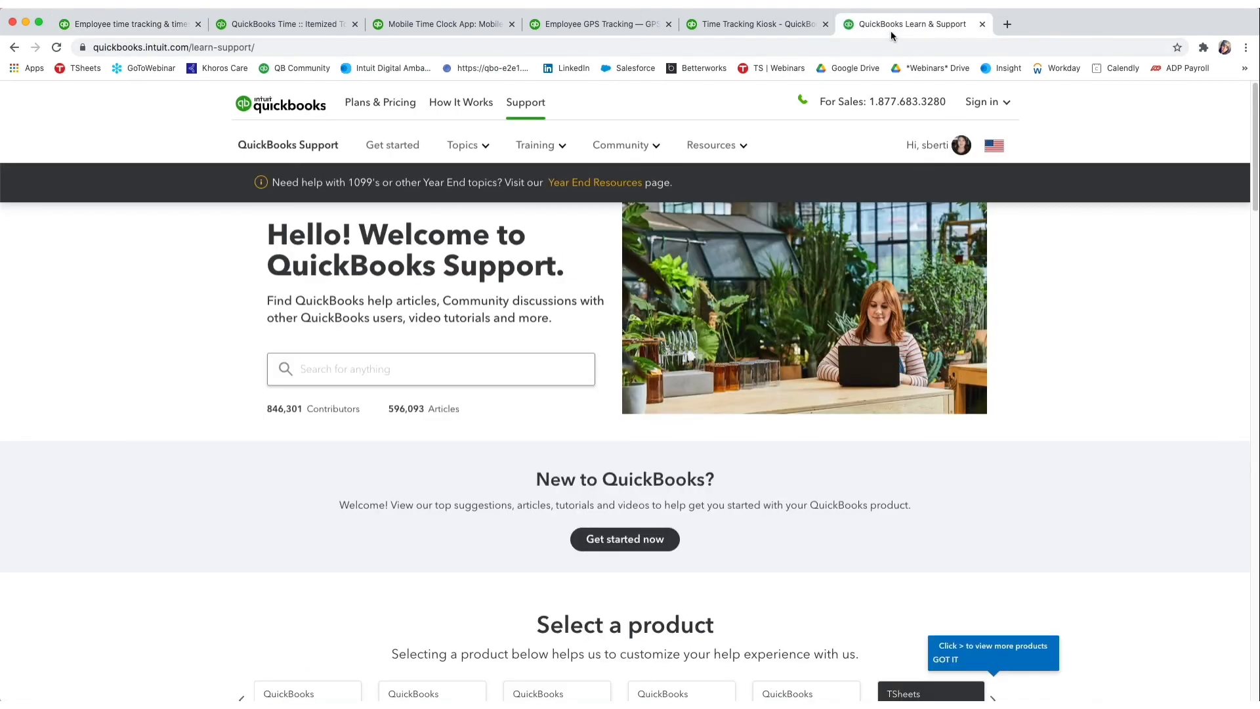